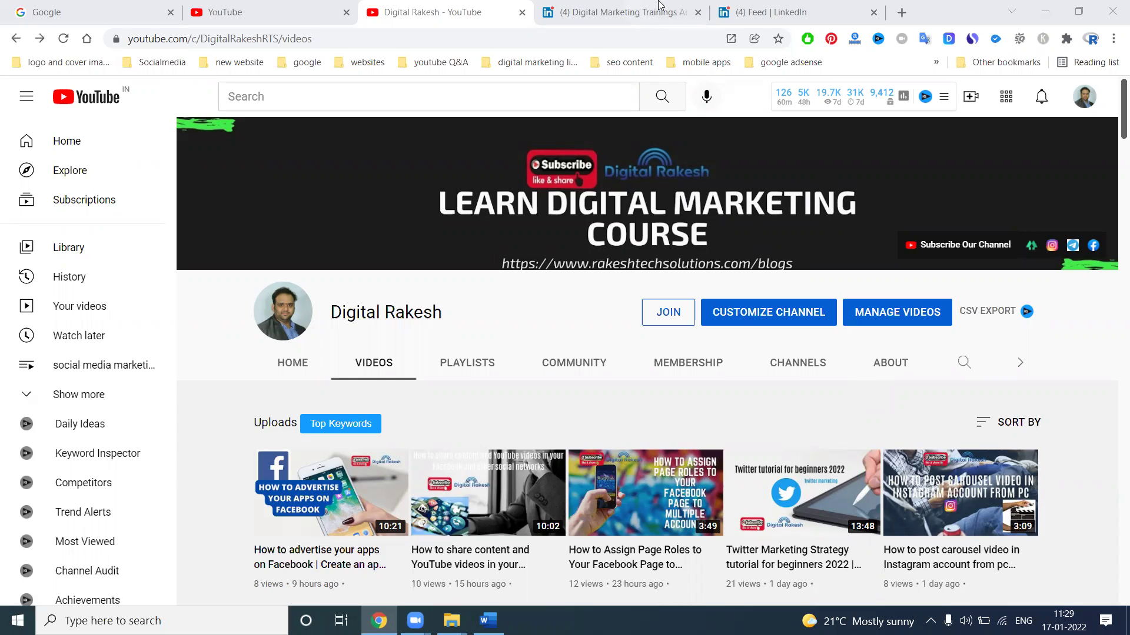
# Step: Bring up the LinkedIn home feed and refresh it
pyautogui.click(762, 10)
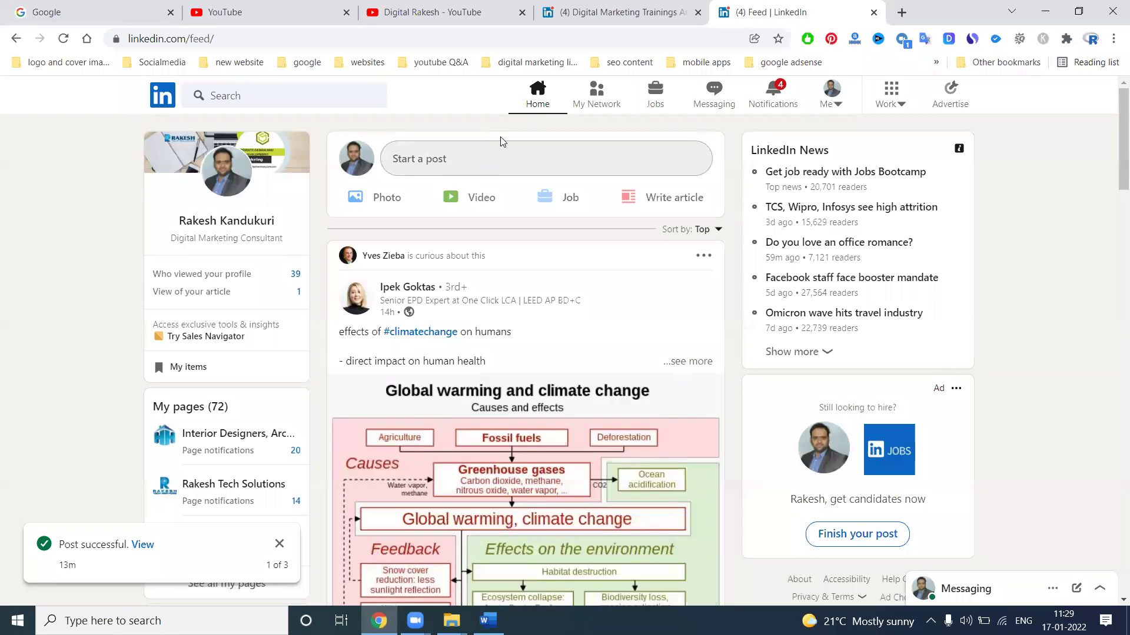
pyautogui.click(527, 105)
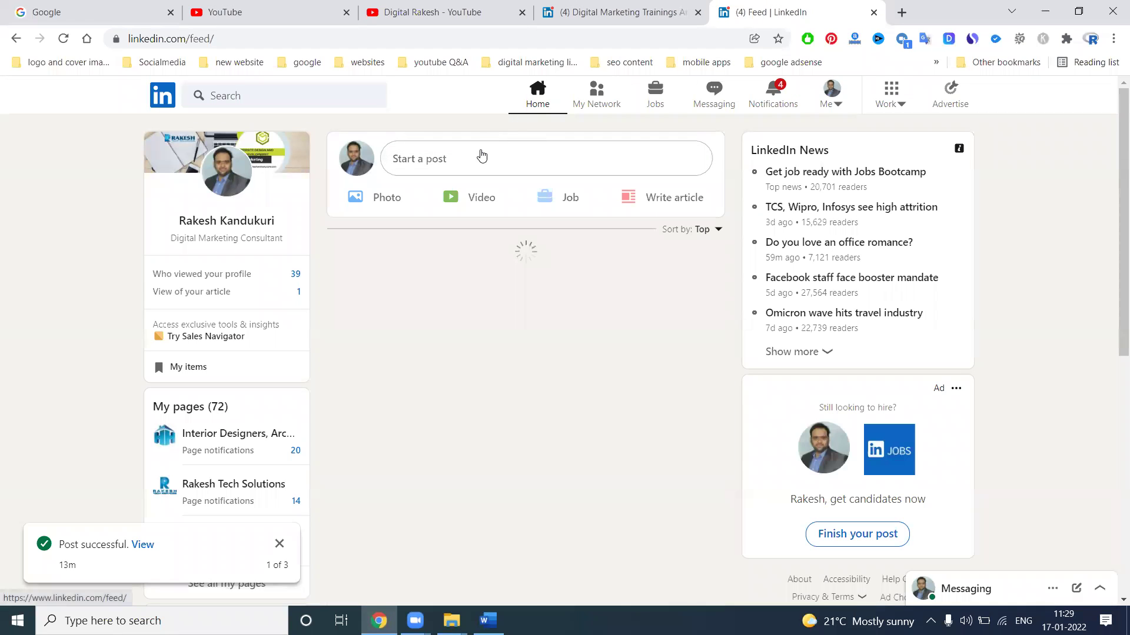
pyautogui.click(479, 154)
pyautogui.click(744, 123)
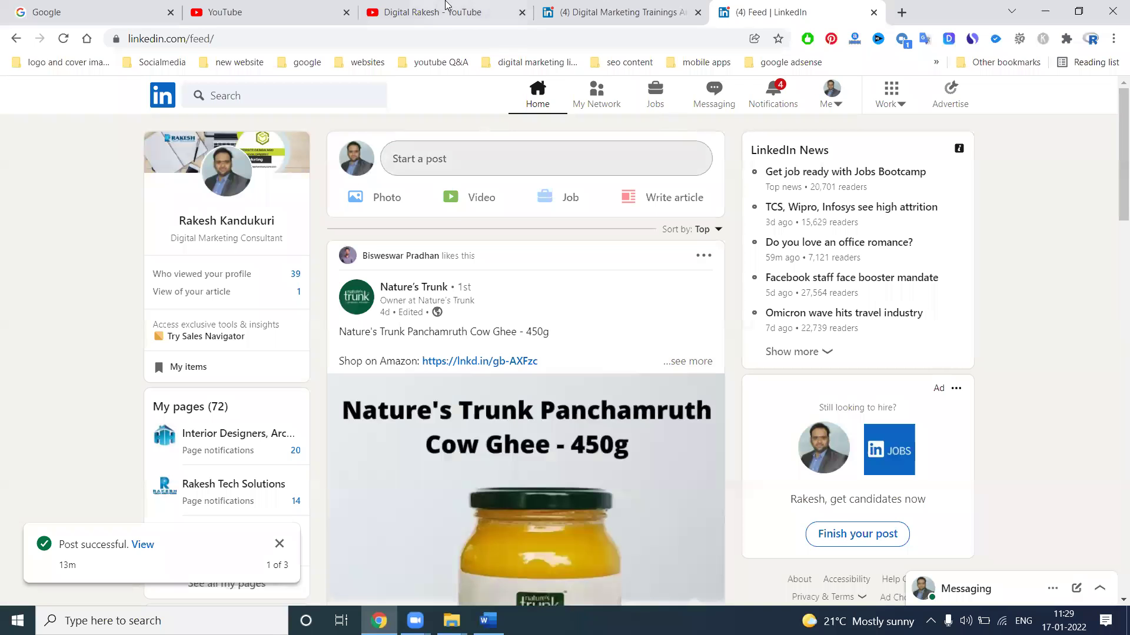
pyautogui.click(437, 8)
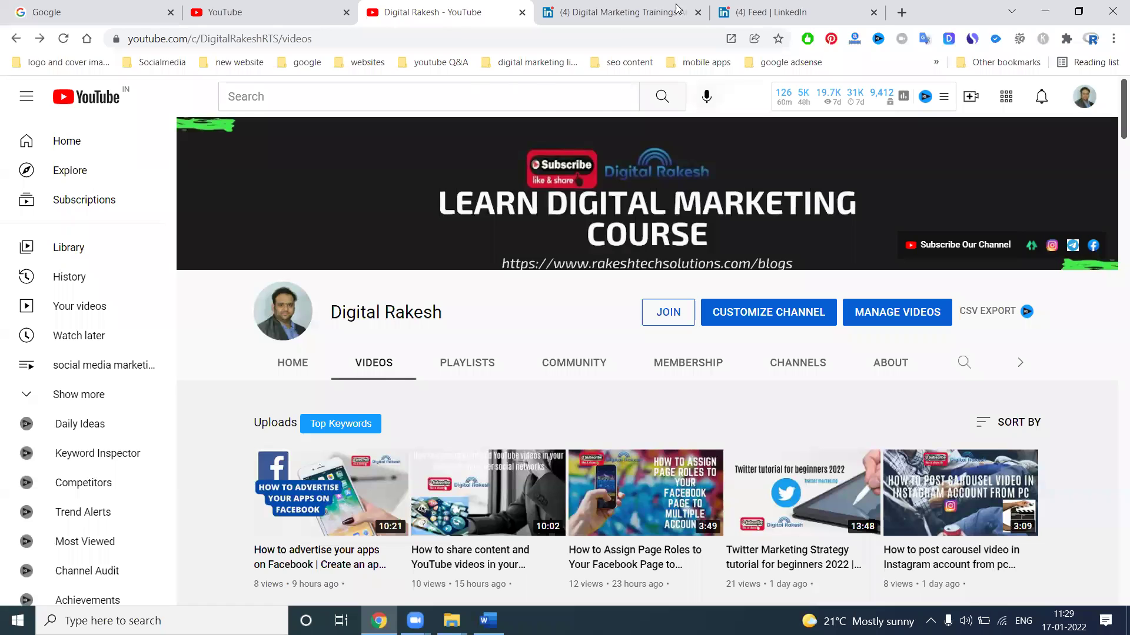
pyautogui.click(753, 9)
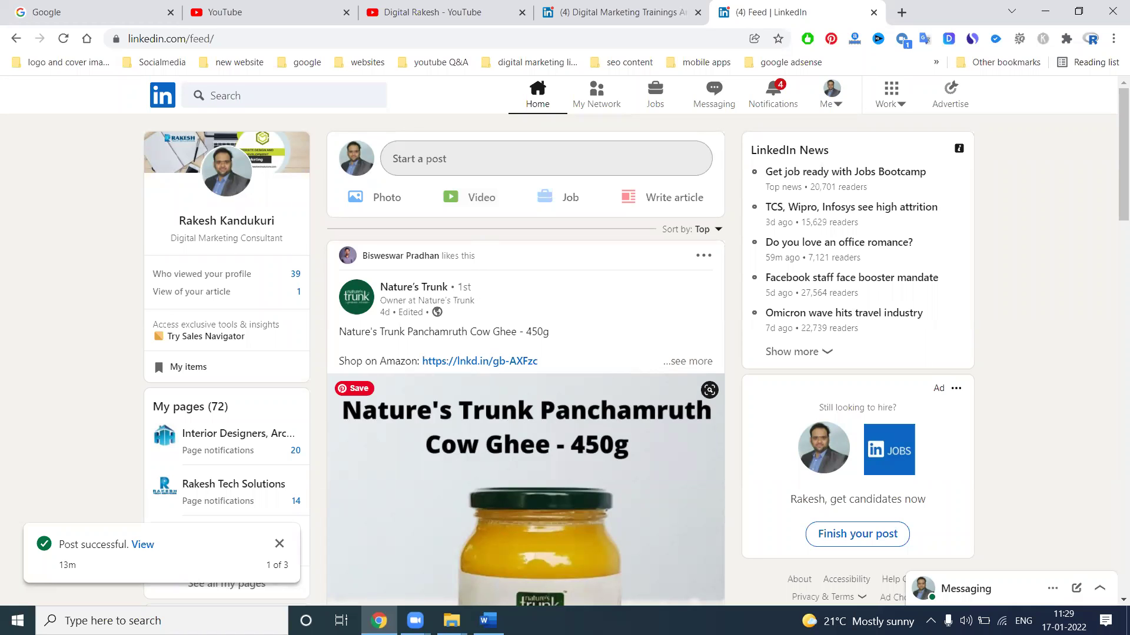
# Step: Copy the block from "Subscribe our channels and watch more videos" through "#wordpress" from the smo content Word document, and return to the LinkedIn feed
pyautogui.moveTo(452, 620)
pyautogui.click(507, 582)
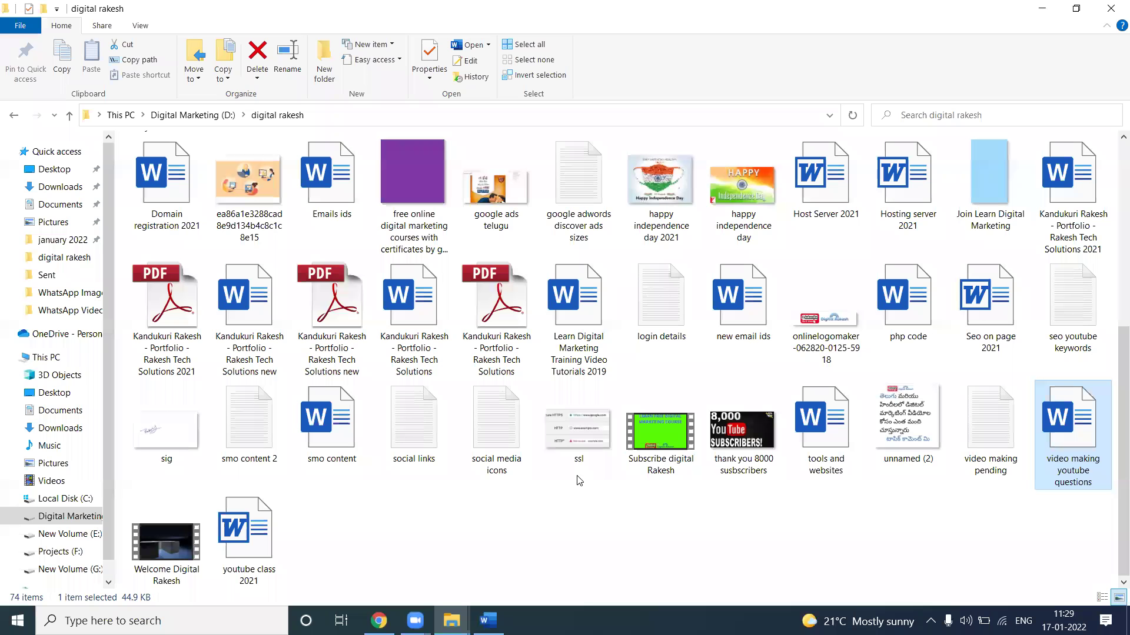
pyautogui.doubleClick(301, 429)
pyautogui.scroll(-4, 692, 386)
pyautogui.scroll(-15, 692, 386)
pyautogui.moveTo(627, 387); pyautogui.dragTo(483, 200)
pyautogui.hotkey('ctrl', 'c')
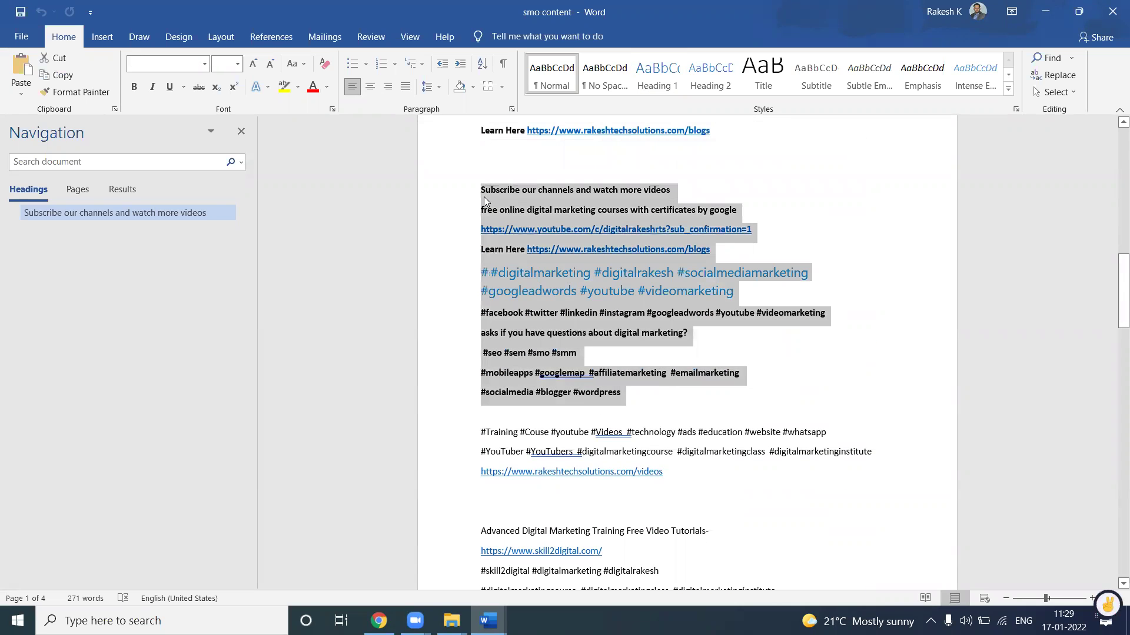
pyautogui.click(1053, 8)
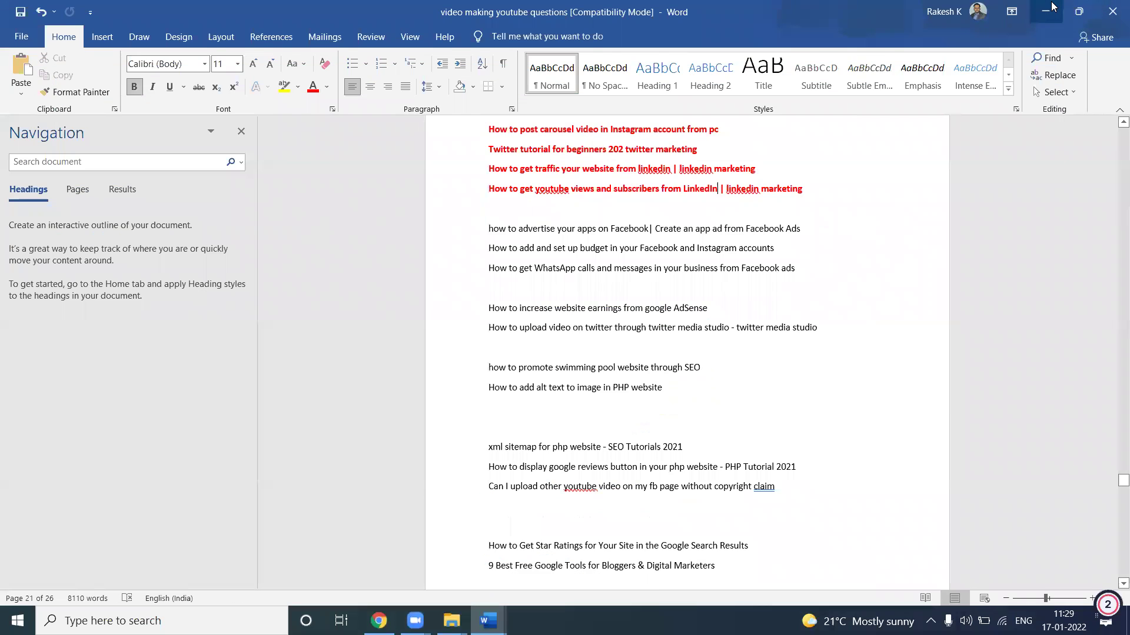
pyautogui.click(1052, 9)
pyautogui.click(1052, 8)
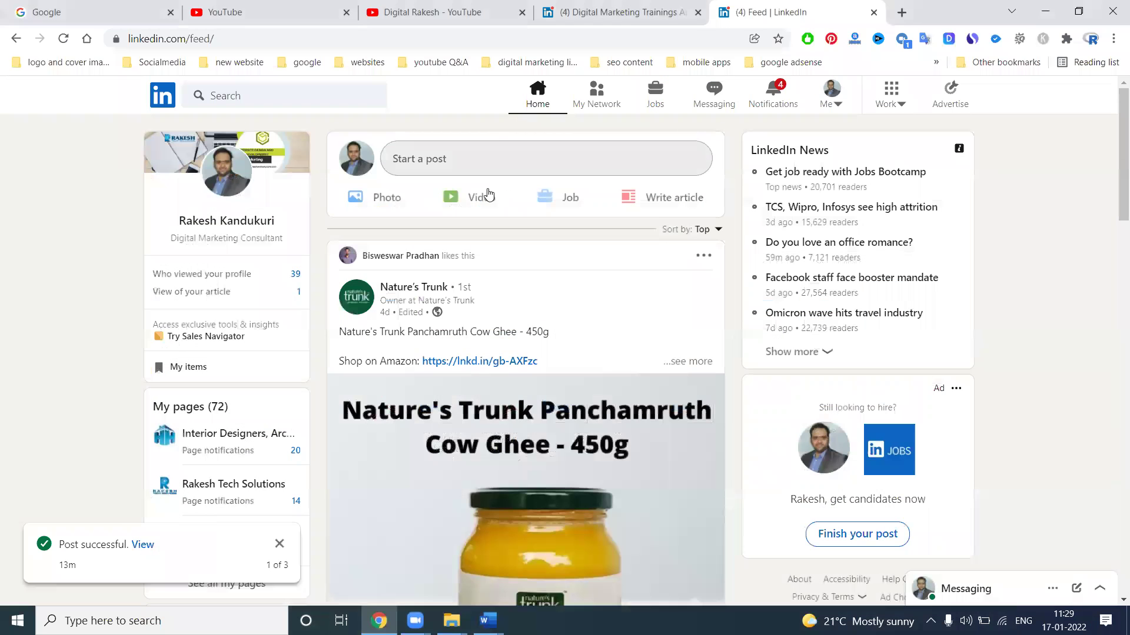
# Step: Start a LinkedIn video post with the "How to get WhatsApp calls and messages" recording from the 2022-01-13 meeting folder in D:\zoom
pyautogui.click(487, 194)
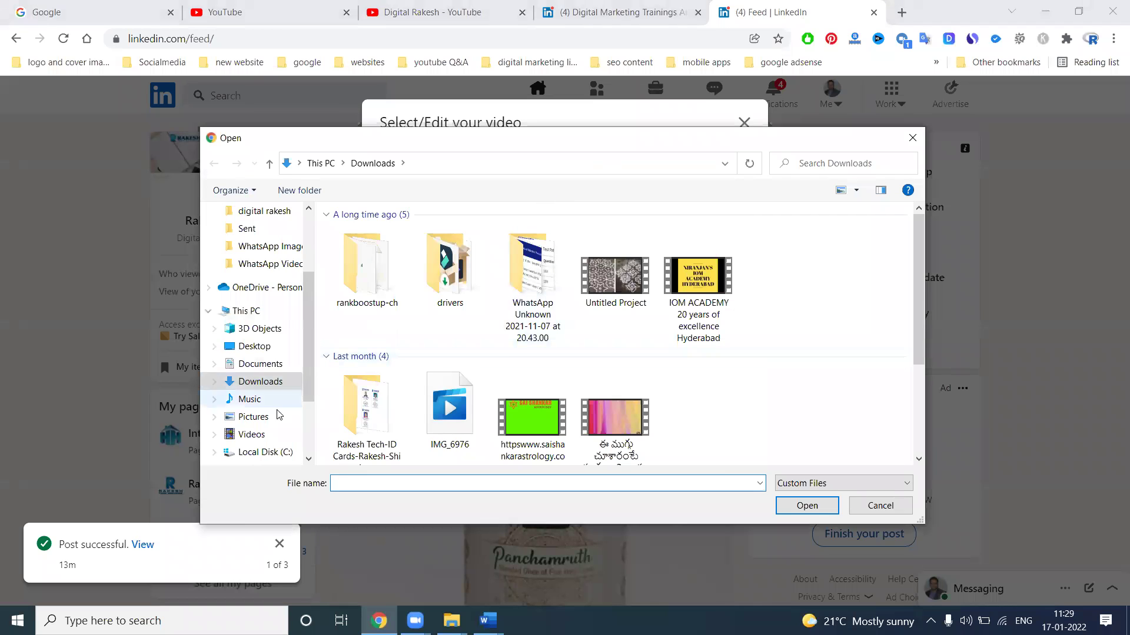
pyautogui.scroll(-2, 271, 408)
pyautogui.click(266, 404)
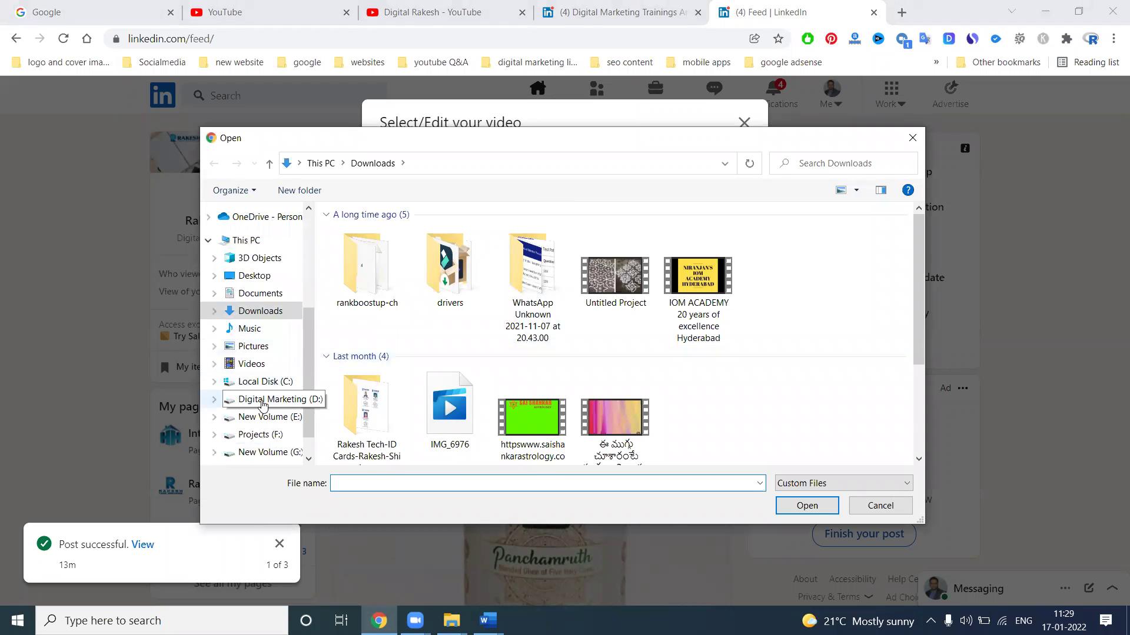
pyautogui.scroll(-1, 558, 360)
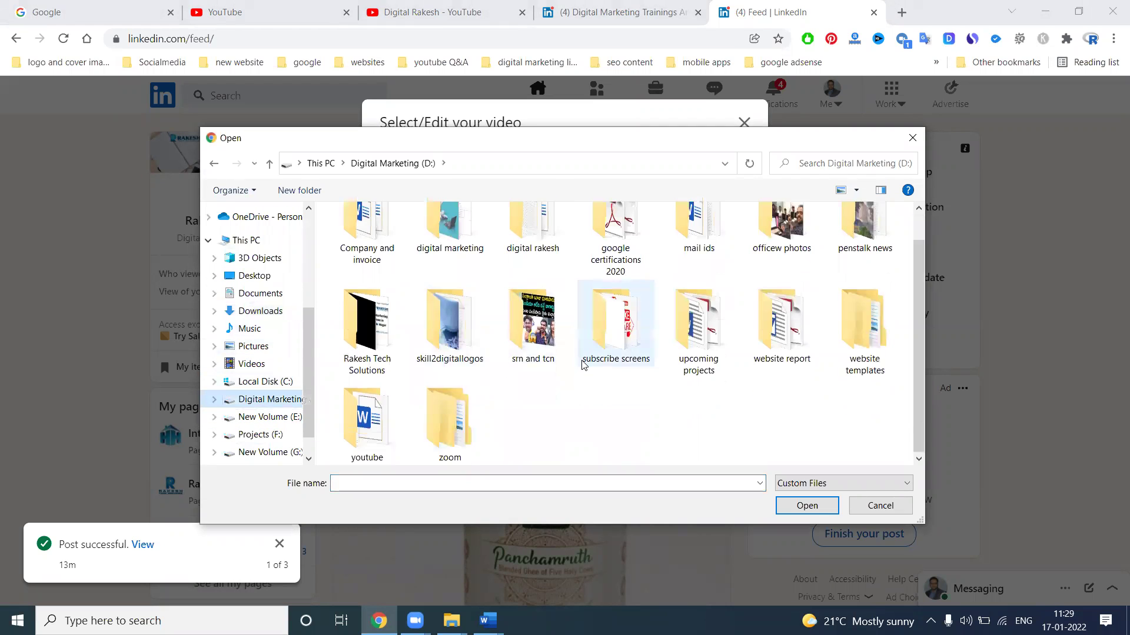
pyautogui.doubleClick(441, 435)
pyautogui.doubleClick(382, 396)
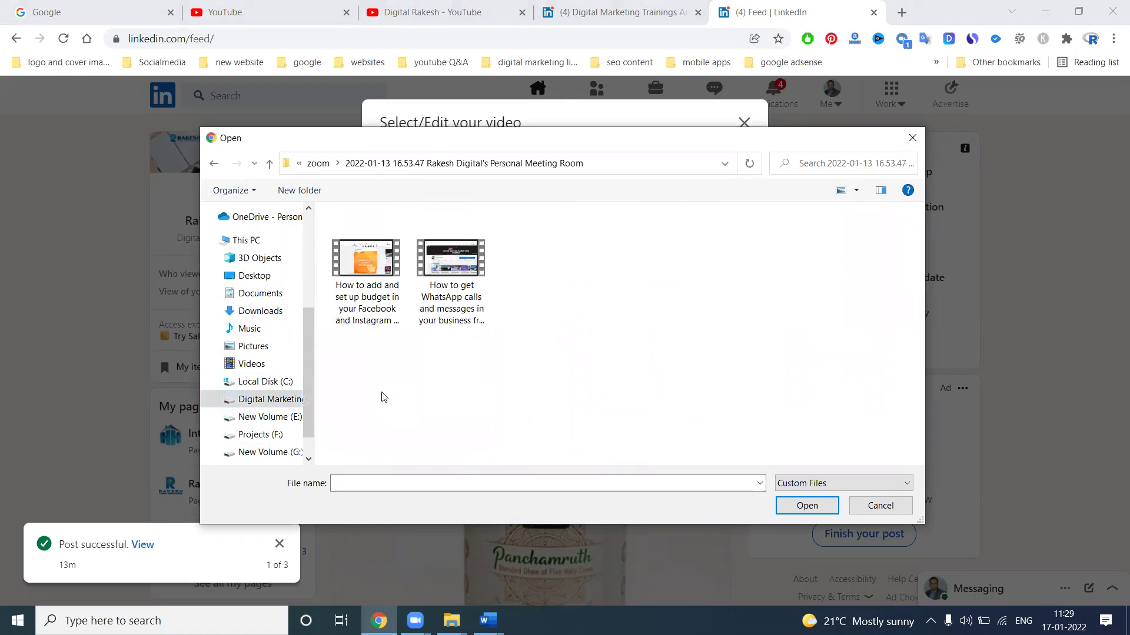
pyautogui.click(441, 297)
pyautogui.doubleClick(462, 305)
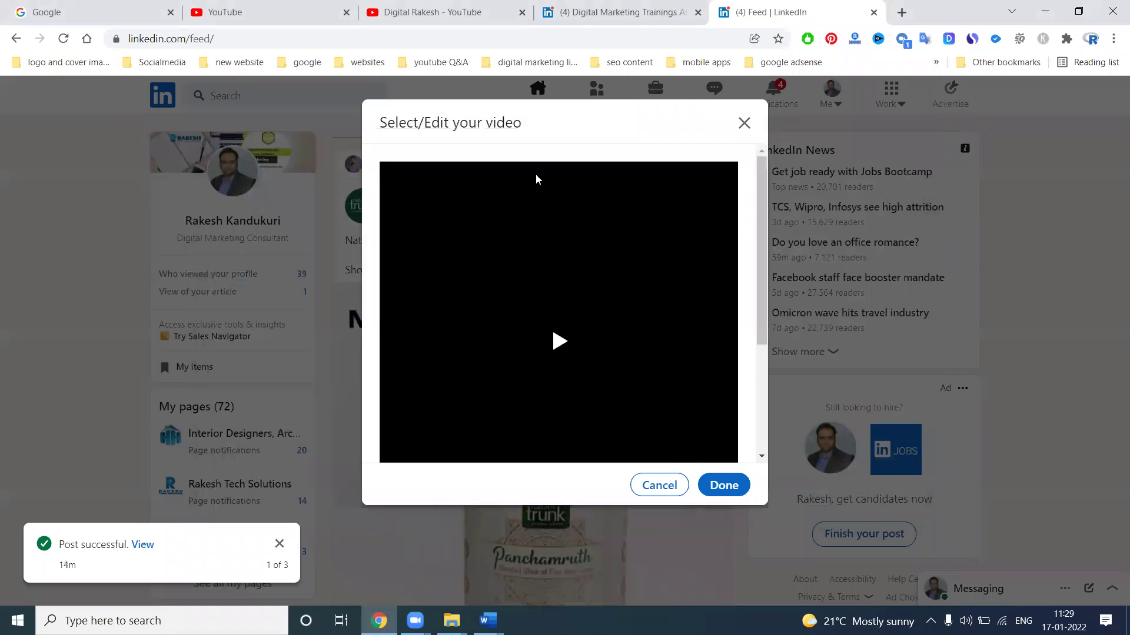
pyautogui.click(715, 487)
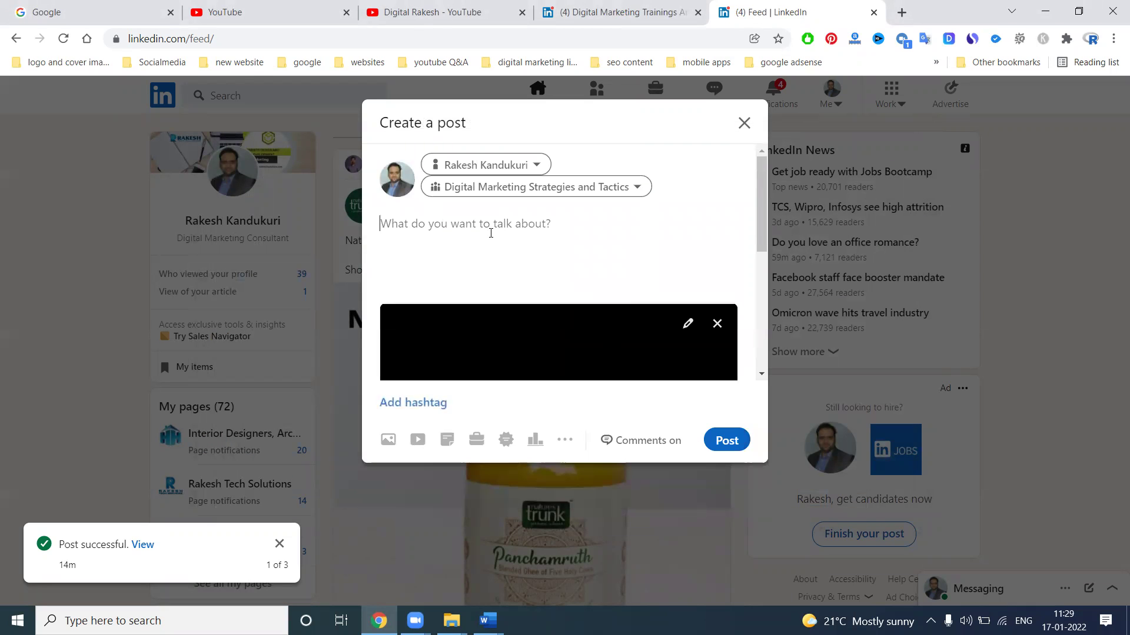
# Step: Title the post "How to get WhatsApp calls and messages in your business from Facebook ads" and paste the copied channel promotion and hashtags below
pyautogui.write('How to get WhatsApp calls and messages in your business from Facebook ads')
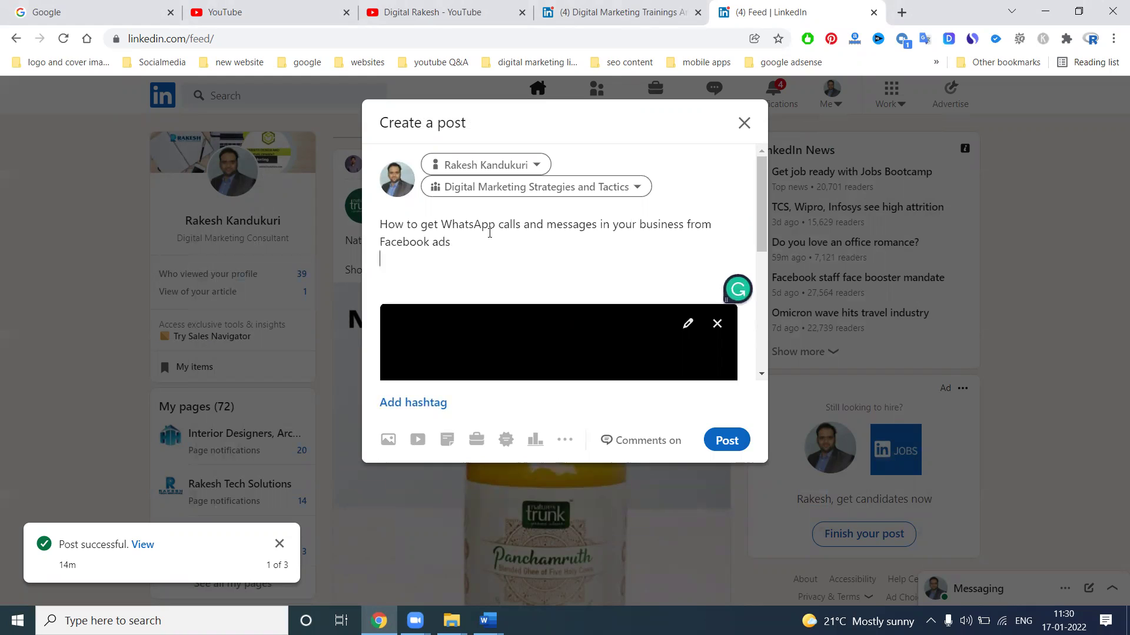
pyautogui.hotkey('alt', 'Tab')
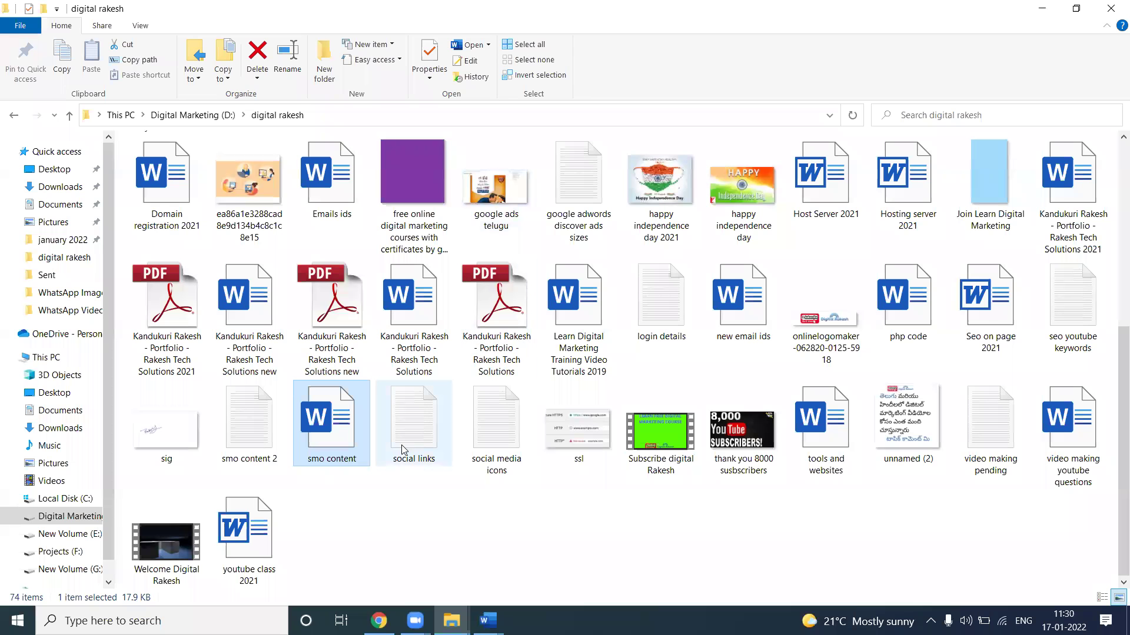
pyautogui.hotkey('alt', 'Tab')
pyautogui.moveTo(396, 452); pyautogui.dragTo(541, 557)
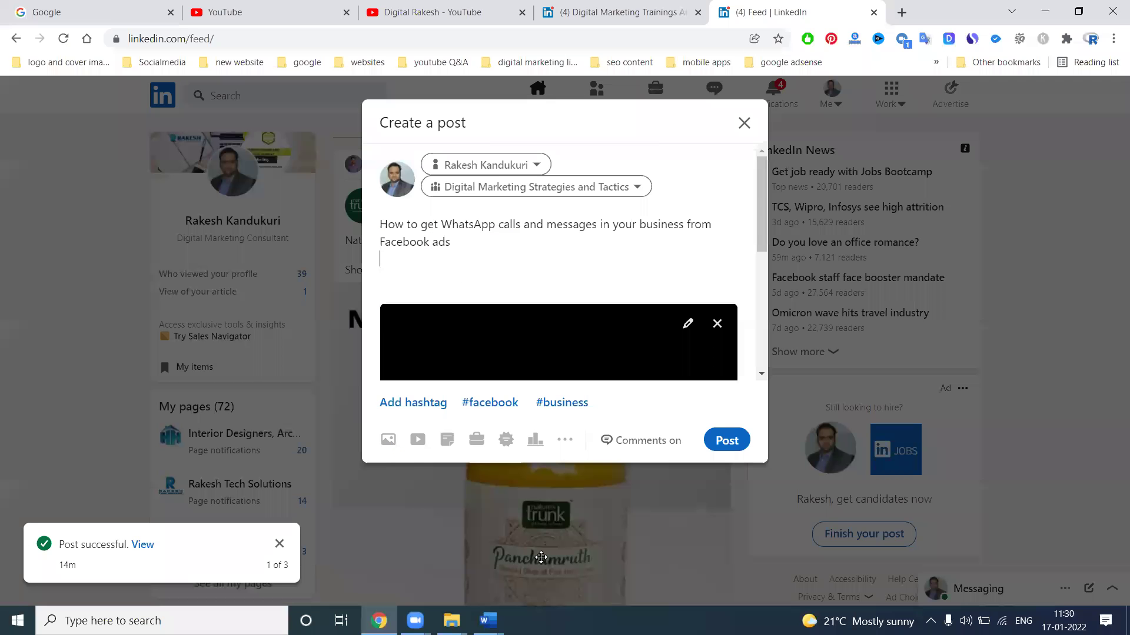
pyautogui.hotkey('alt', 'Tab')
pyautogui.hotkey('alt', 'Tab')
pyautogui.hotkey('ctrl', 'v')
# Step: Set the post's visibility to Anyone + Twitter and review the post text
pyautogui.click(517, 187)
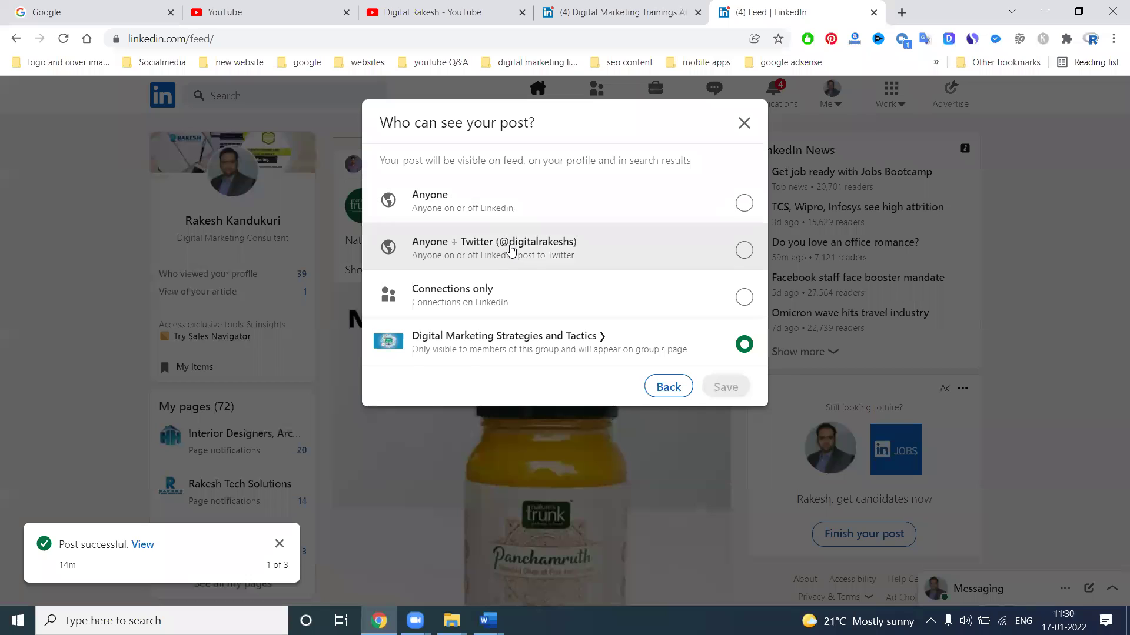
pyautogui.click(505, 246)
pyautogui.click(732, 393)
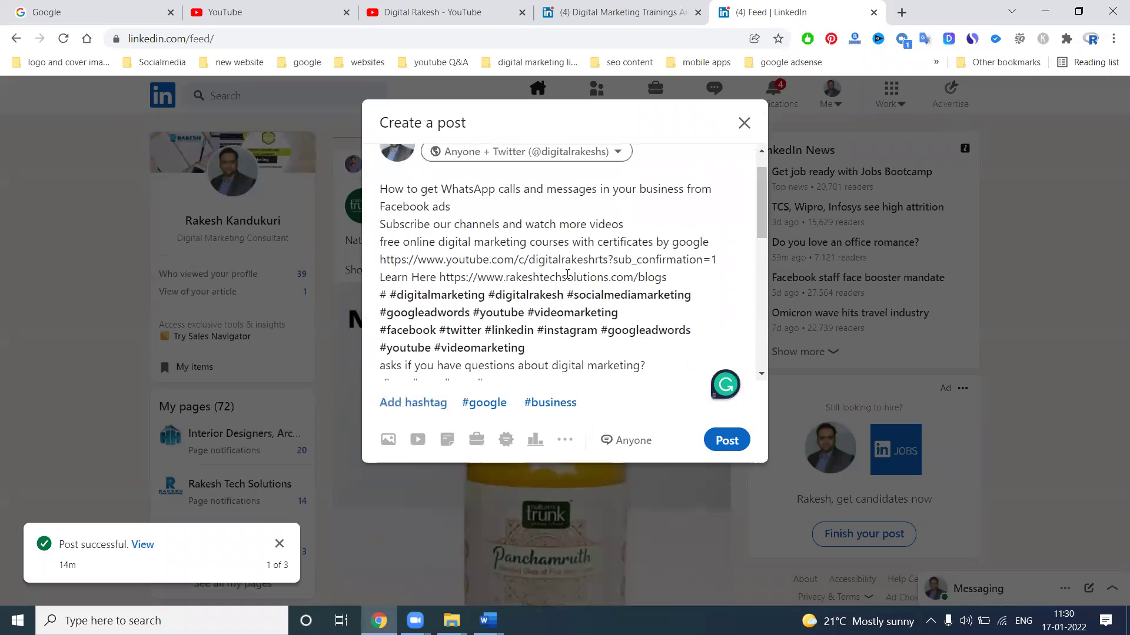
pyautogui.scroll(-5, 568, 270)
pyautogui.scroll(6, 568, 279)
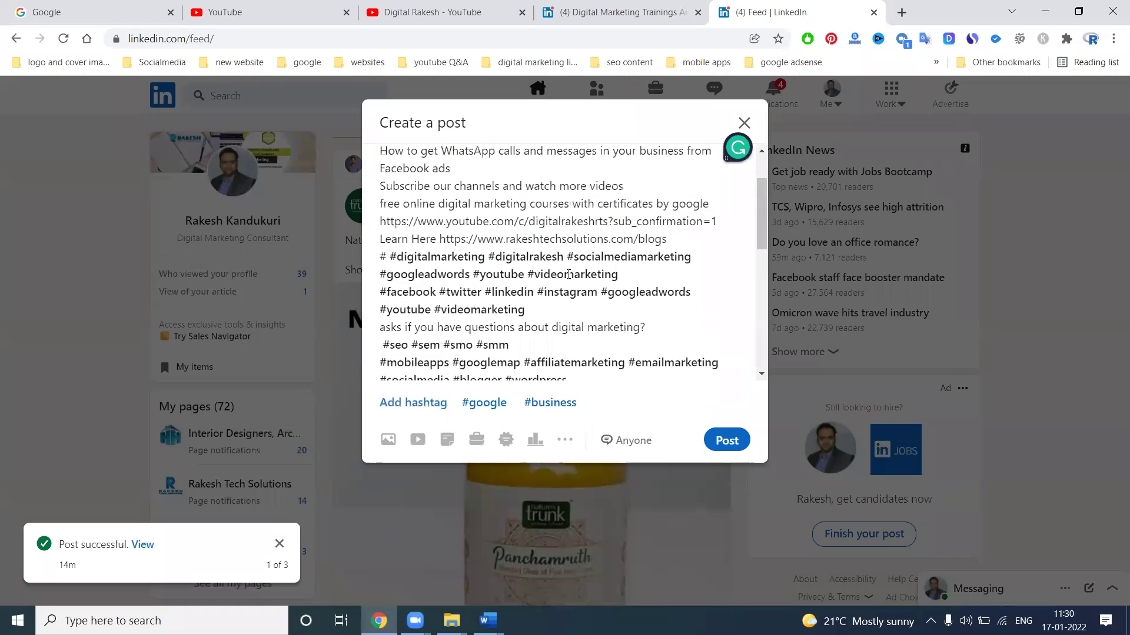
# Step: Add a custom thumbnail to the attached video, using the "free online digital marketing courses with certificates" image from the digital rakesh\2021 folder on drive D
pyautogui.scroll(-5, 647, 276)
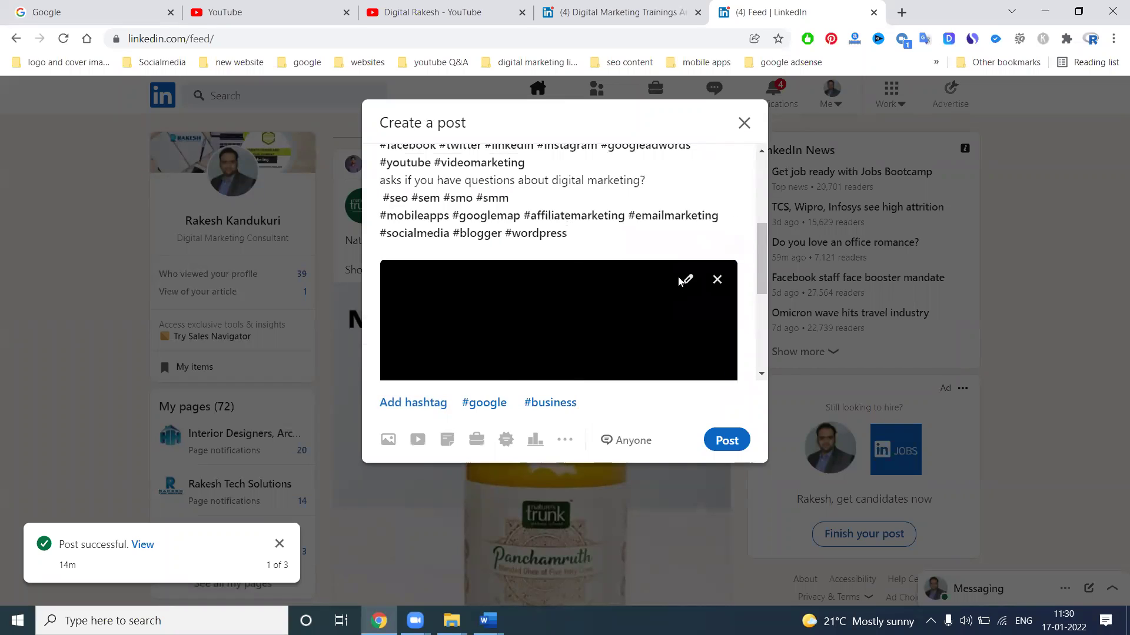
pyautogui.click(686, 280)
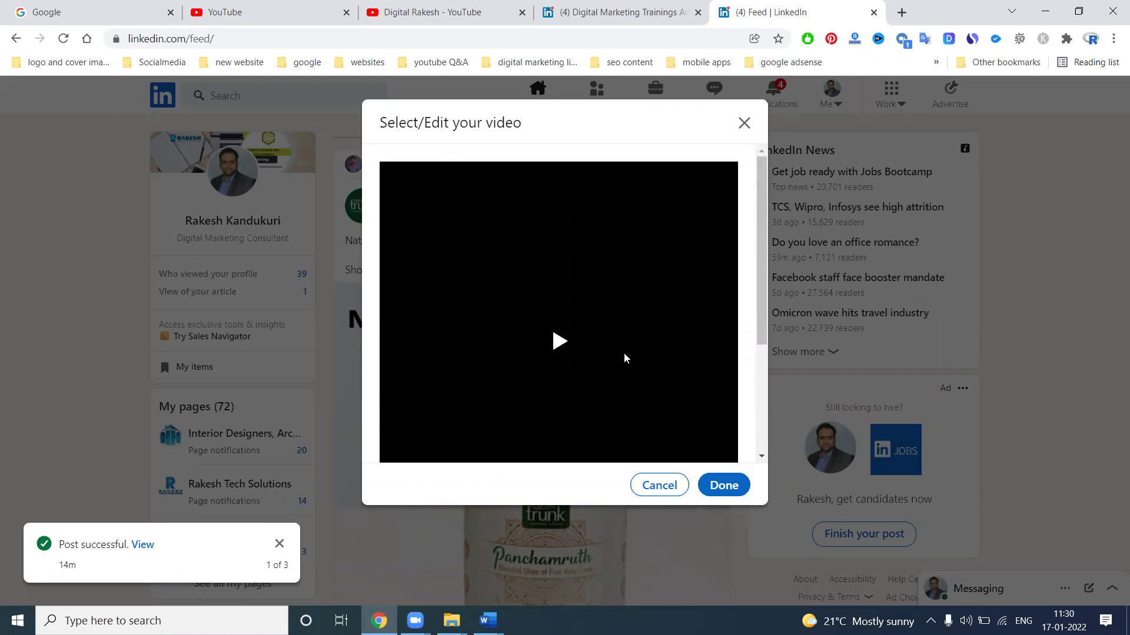
pyautogui.click(669, 406)
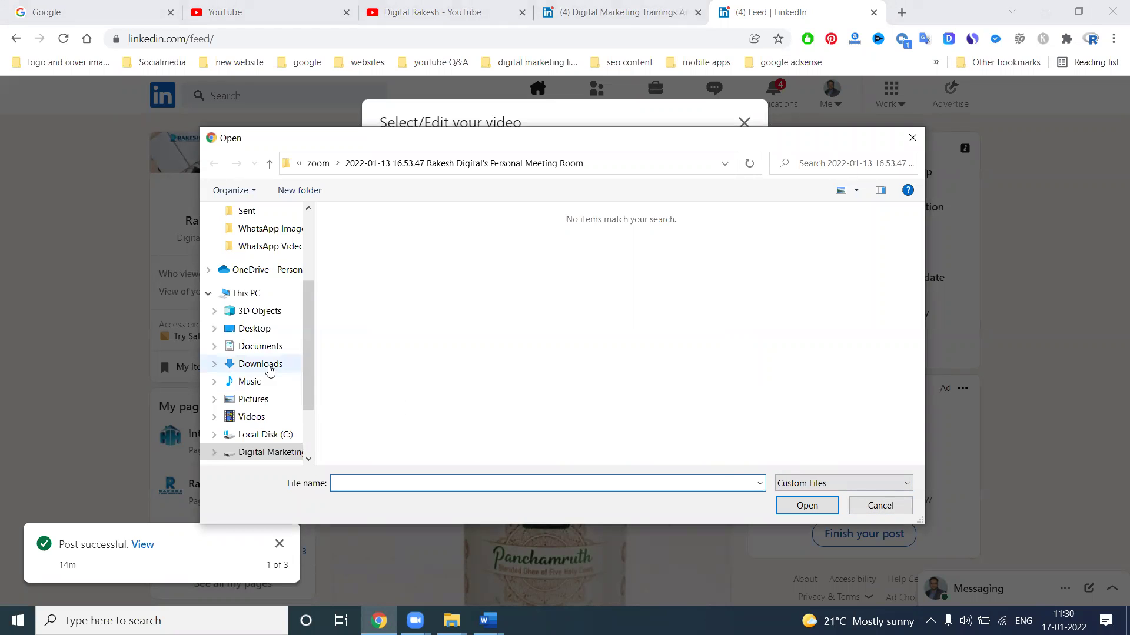
pyautogui.scroll(-1, 265, 435)
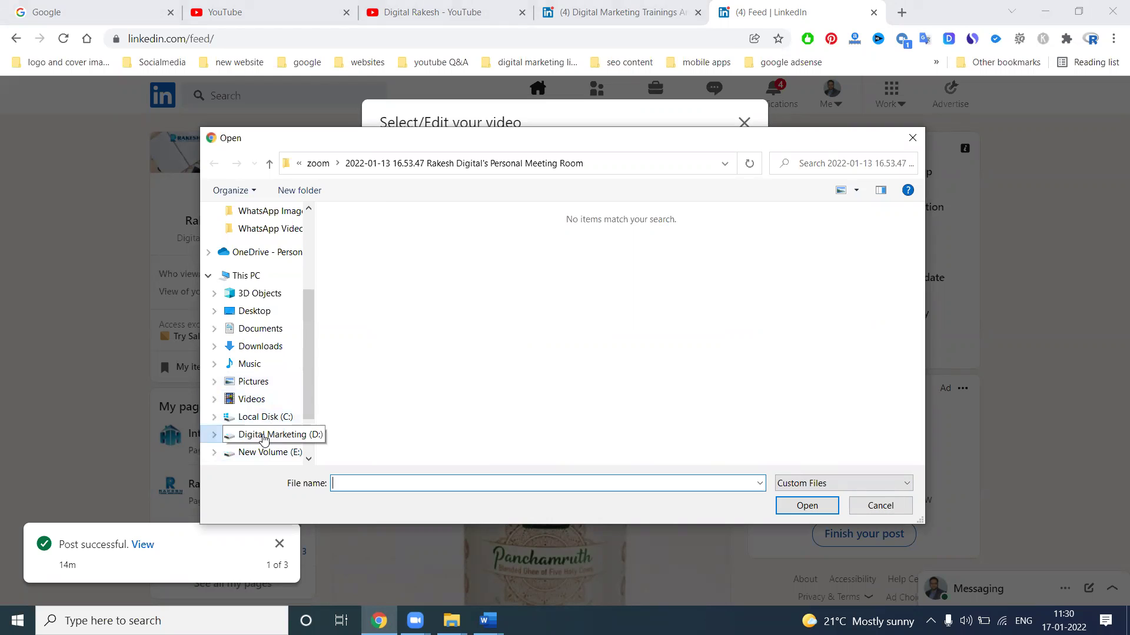
pyautogui.click(272, 436)
pyautogui.doubleClick(553, 294)
pyautogui.scroll(-3, 556, 302)
pyautogui.scroll(3, 556, 301)
pyautogui.doubleClick(552, 246)
pyautogui.doubleClick(552, 246)
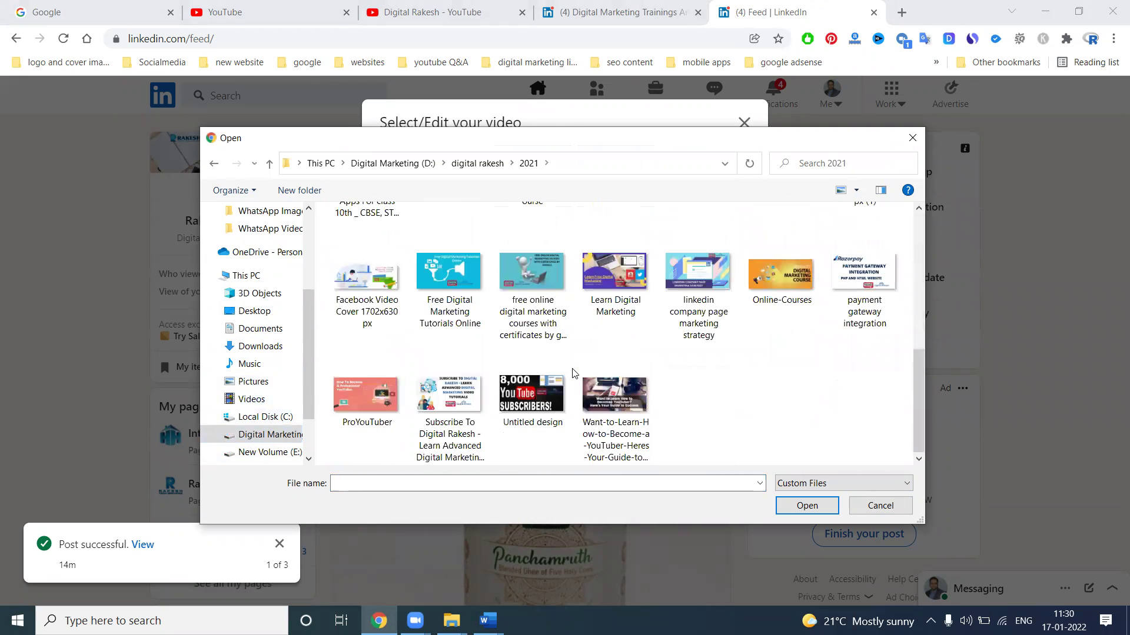
pyautogui.doubleClick(536, 247)
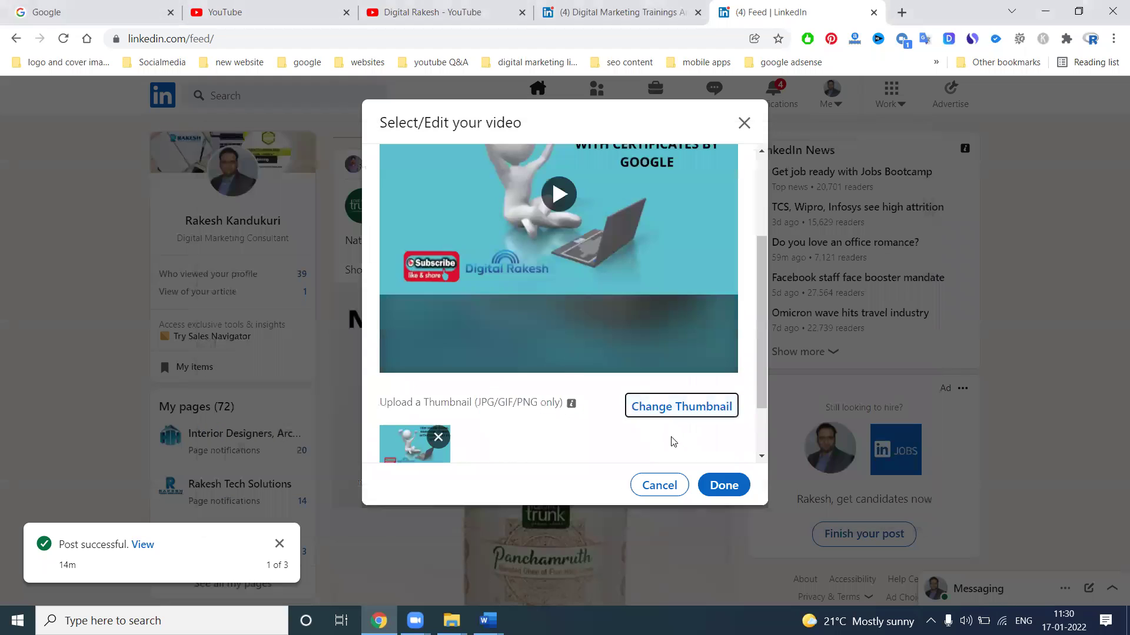
pyautogui.click(724, 485)
# Step: Insert blank lines around the YouTube channel link and the Learn Here blog link, and publish the post
pyautogui.scroll(-5, 615, 325)
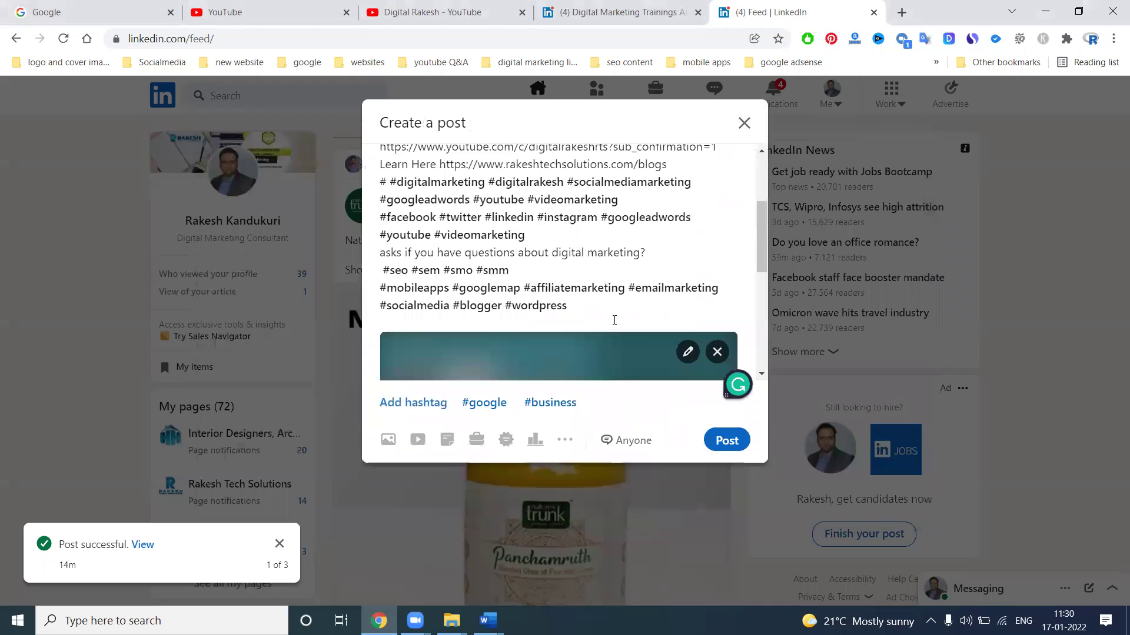
pyautogui.scroll(1, 615, 325)
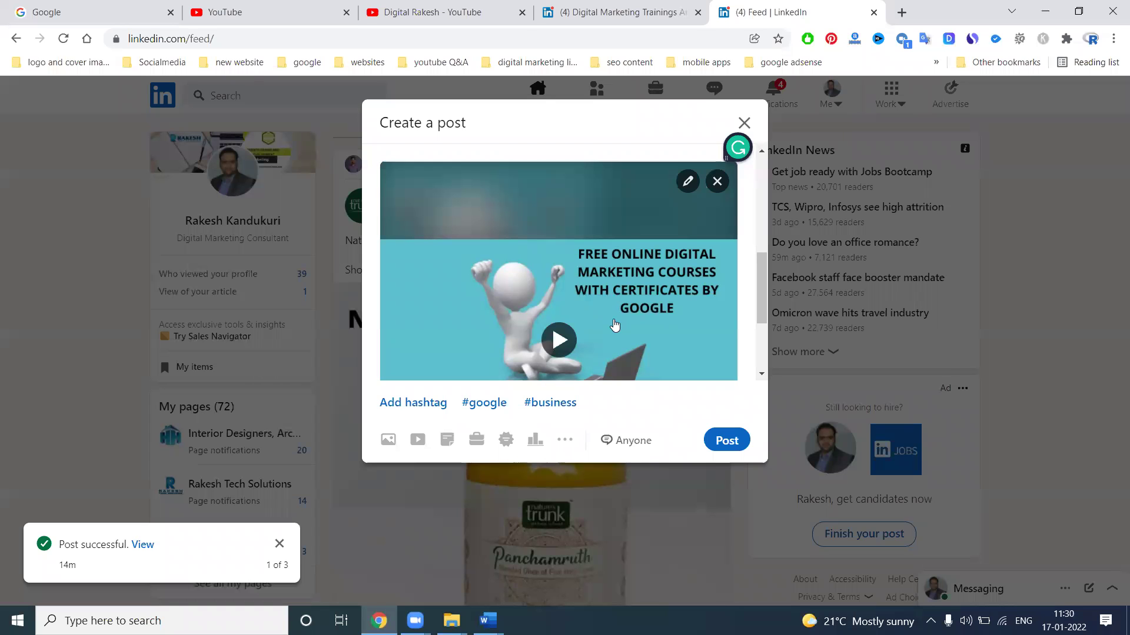
pyautogui.scroll(5, 614, 325)
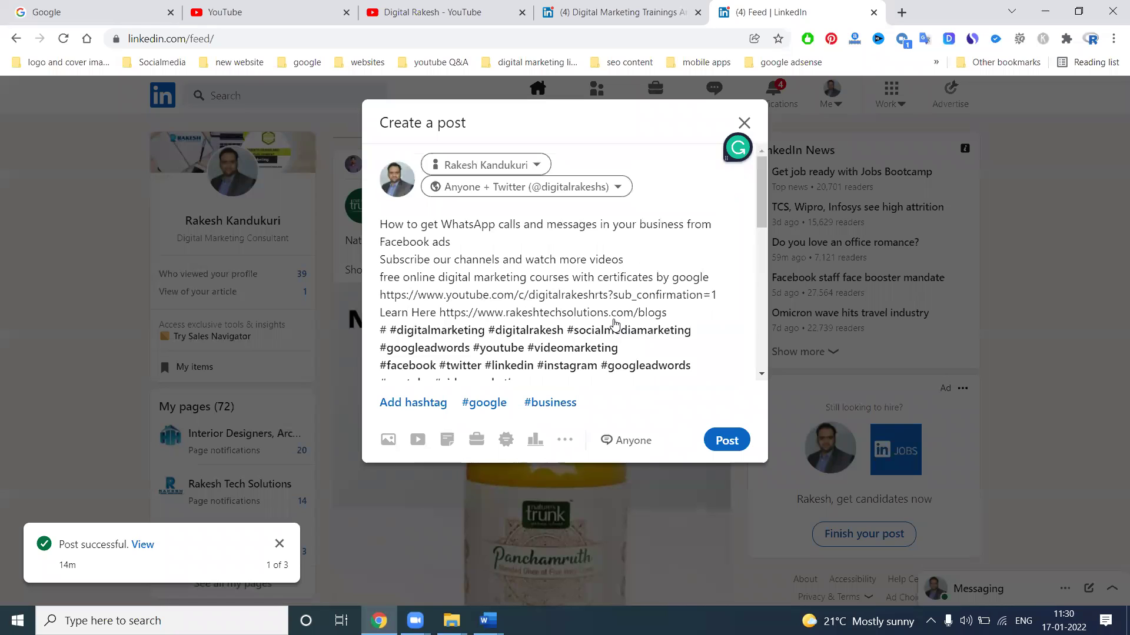
pyautogui.scroll(-3, 549, 280)
pyautogui.scroll(1, 545, 276)
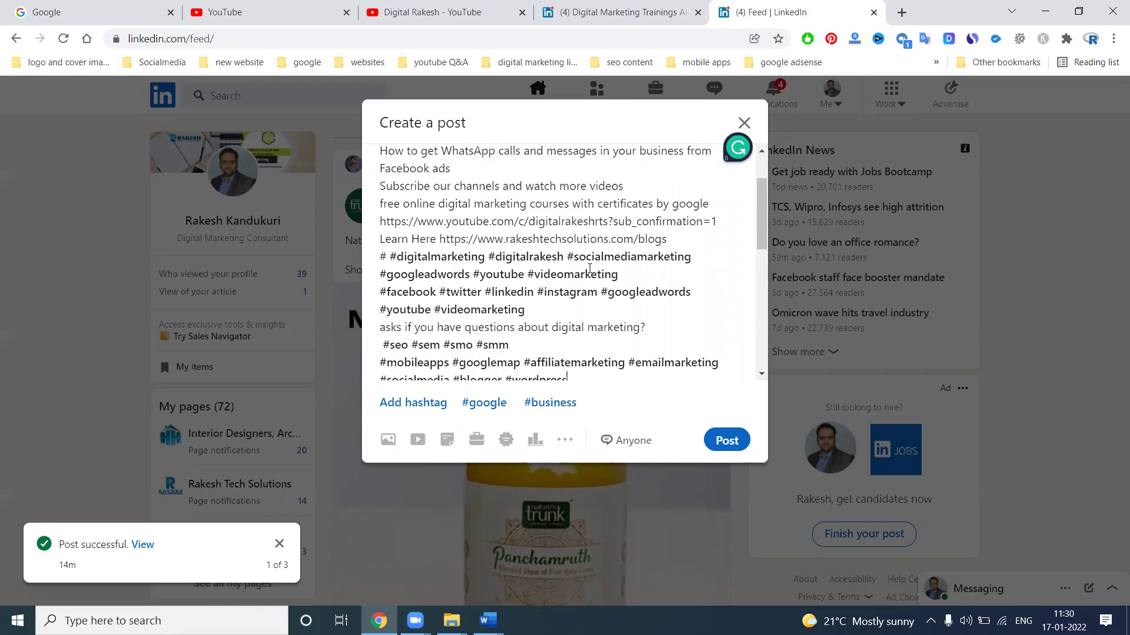
pyautogui.click(681, 241)
pyautogui.press('Return')
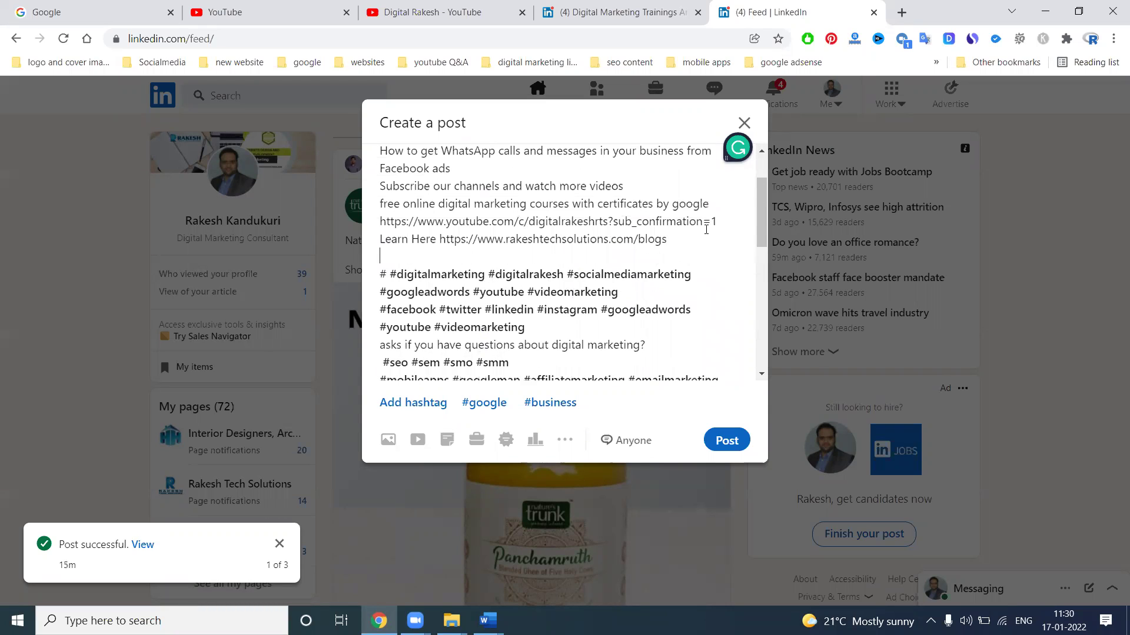
pyautogui.click(718, 222)
pyautogui.press('Return')
pyautogui.press('Return')
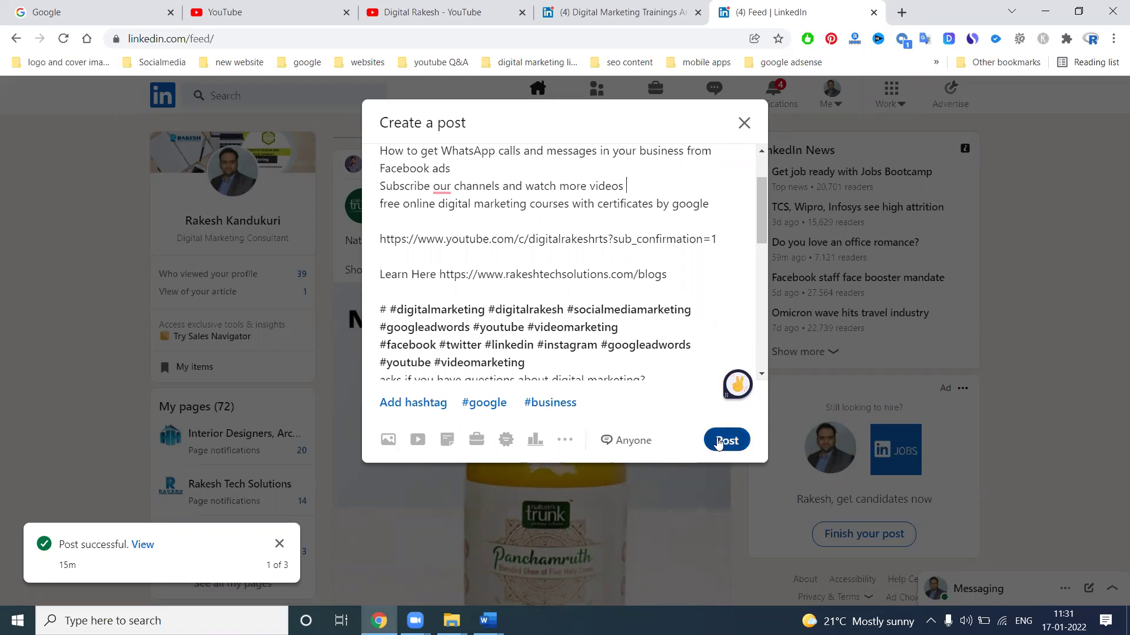
pyautogui.click(718, 443)
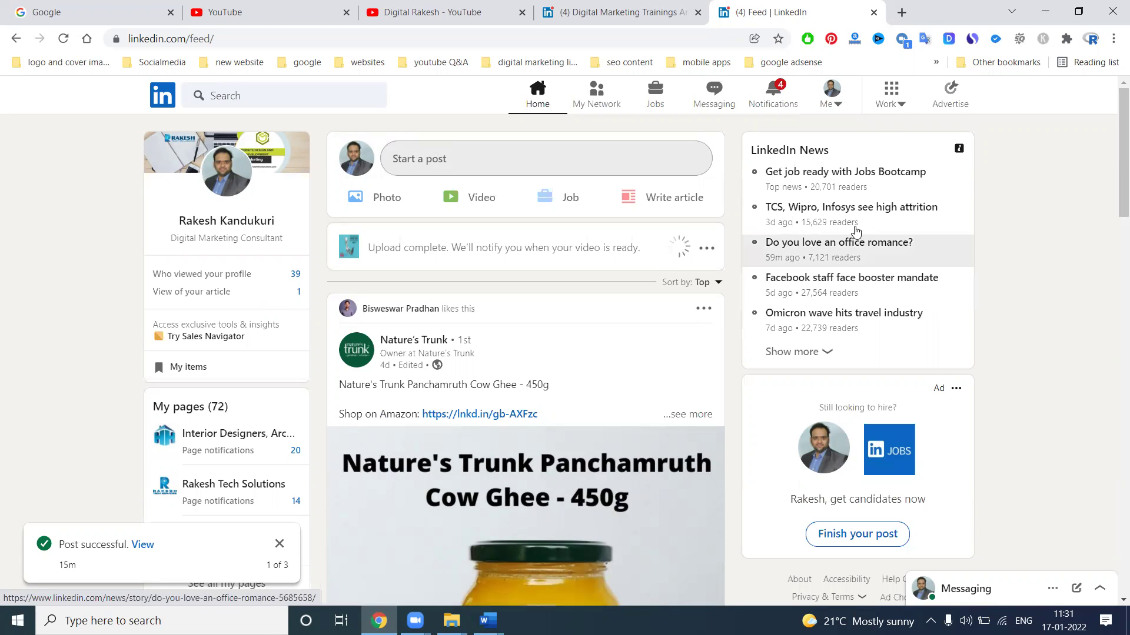
# Step: Open Twitter in a new tab, check the home feed for posts shared from LinkedIn, and return to the LinkedIn feed
pyautogui.click(901, 11)
pyautogui.write('tw')
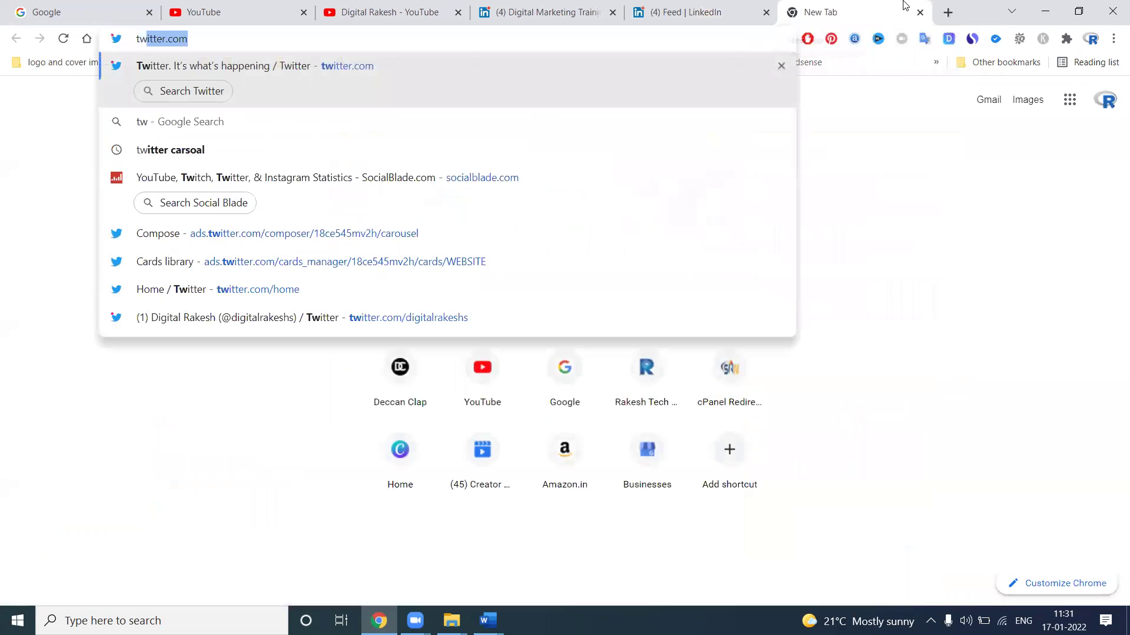
pyautogui.press('Return')
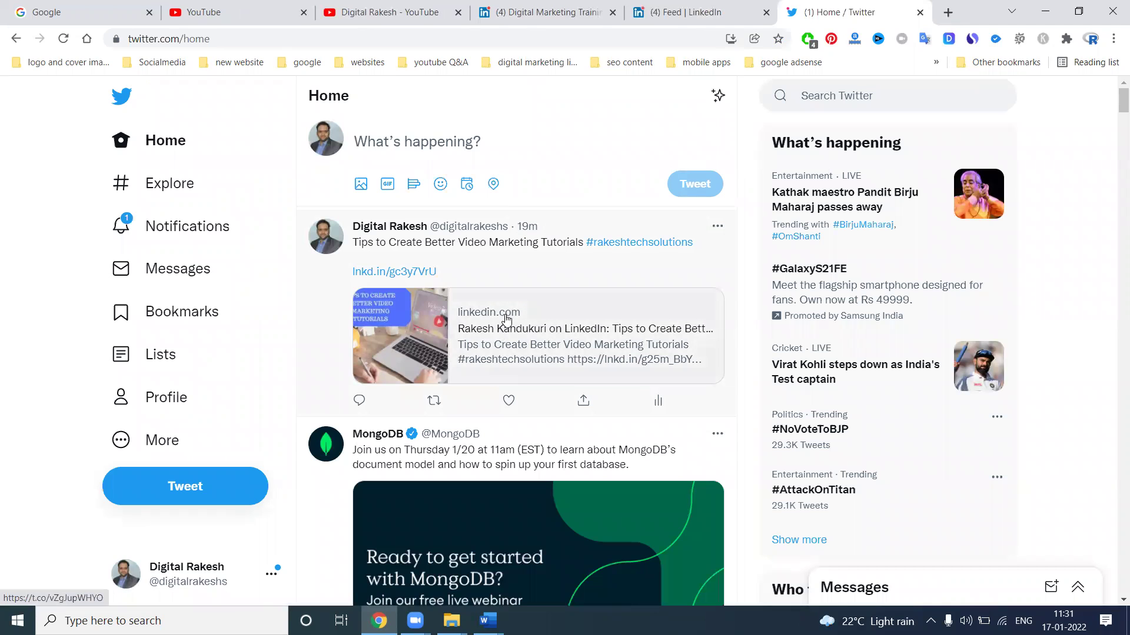
pyautogui.click(697, 6)
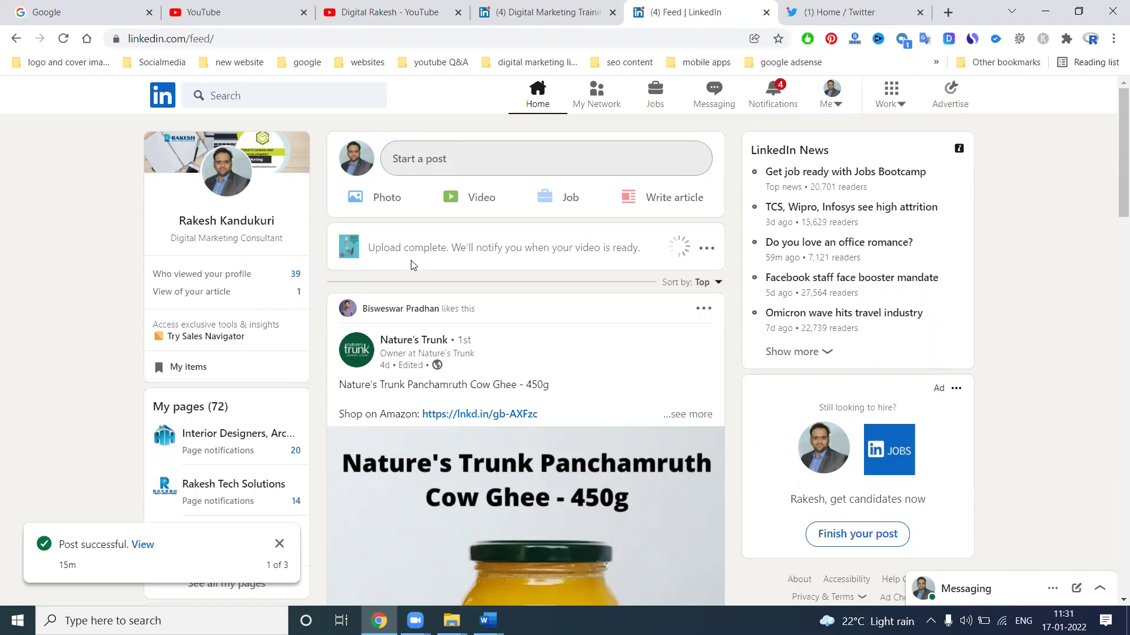
# Step: Open your own LinkedIn profile in a new tab and view the content types that can be added to its Featured section
pyautogui.click(827, 103)
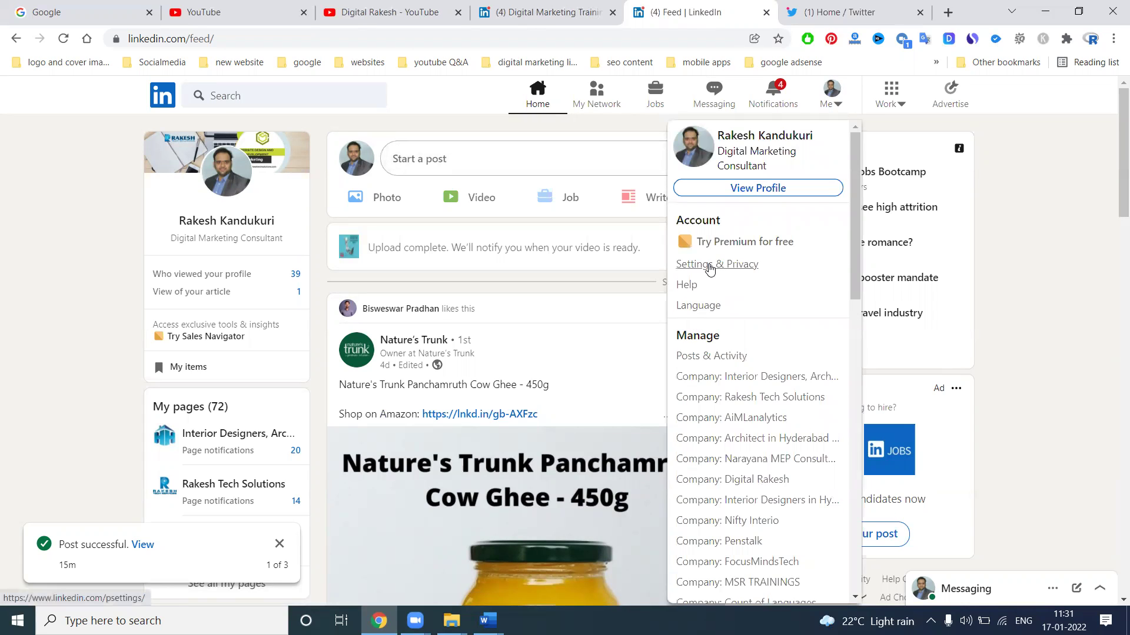
pyautogui.rightClick(758, 186)
pyautogui.click(801, 195)
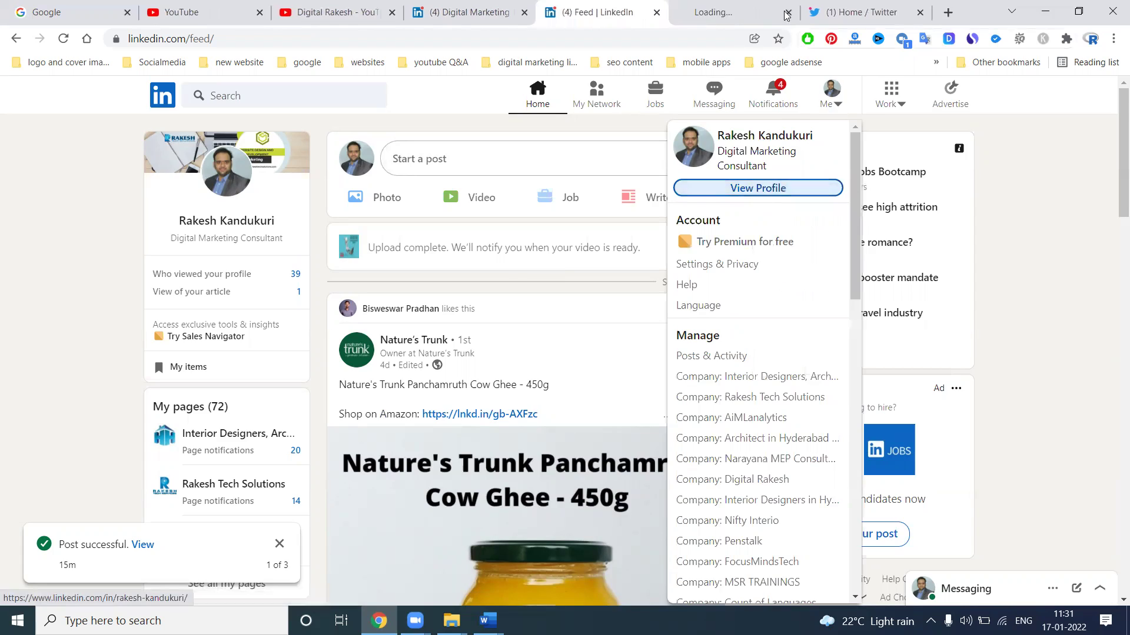
pyautogui.click(719, 12)
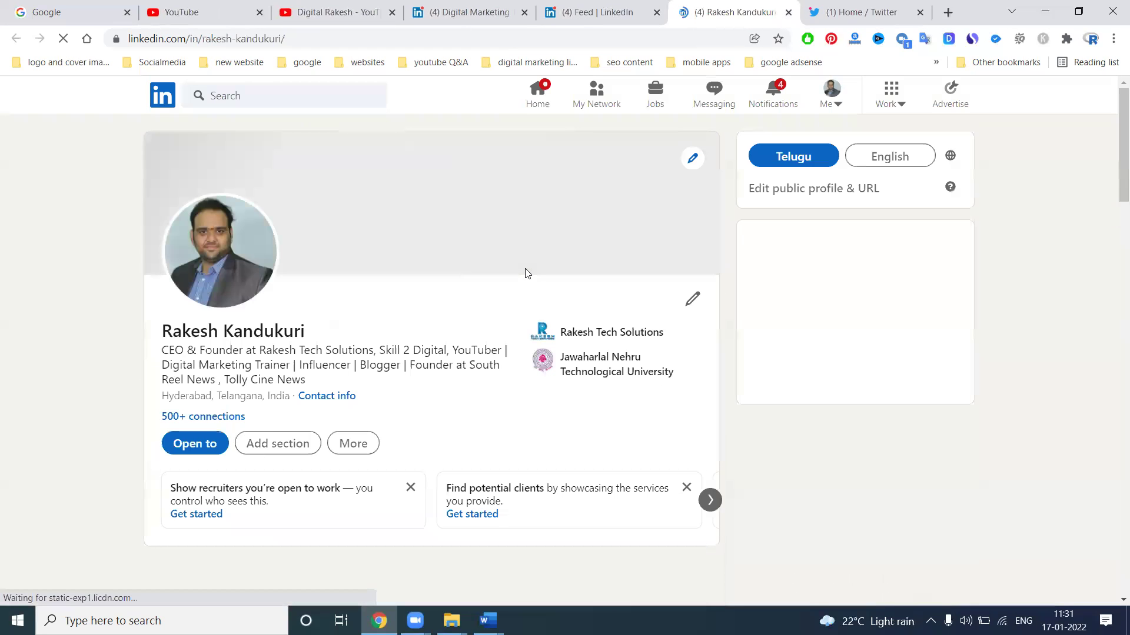
pyautogui.scroll(-10, 525, 273)
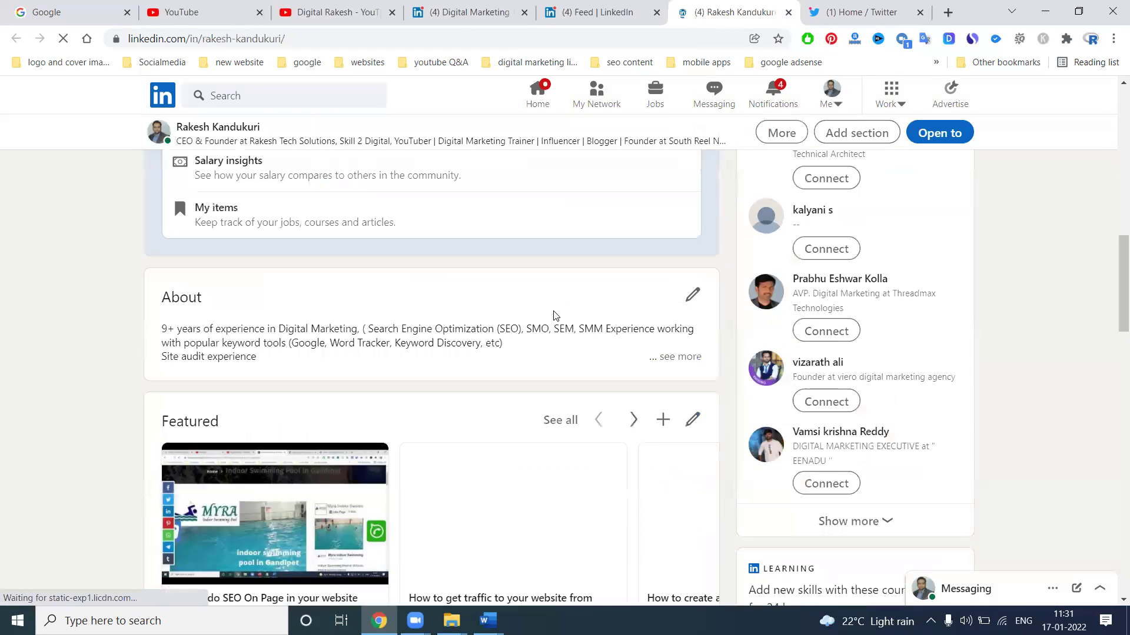
pyautogui.scroll(-2, 553, 314)
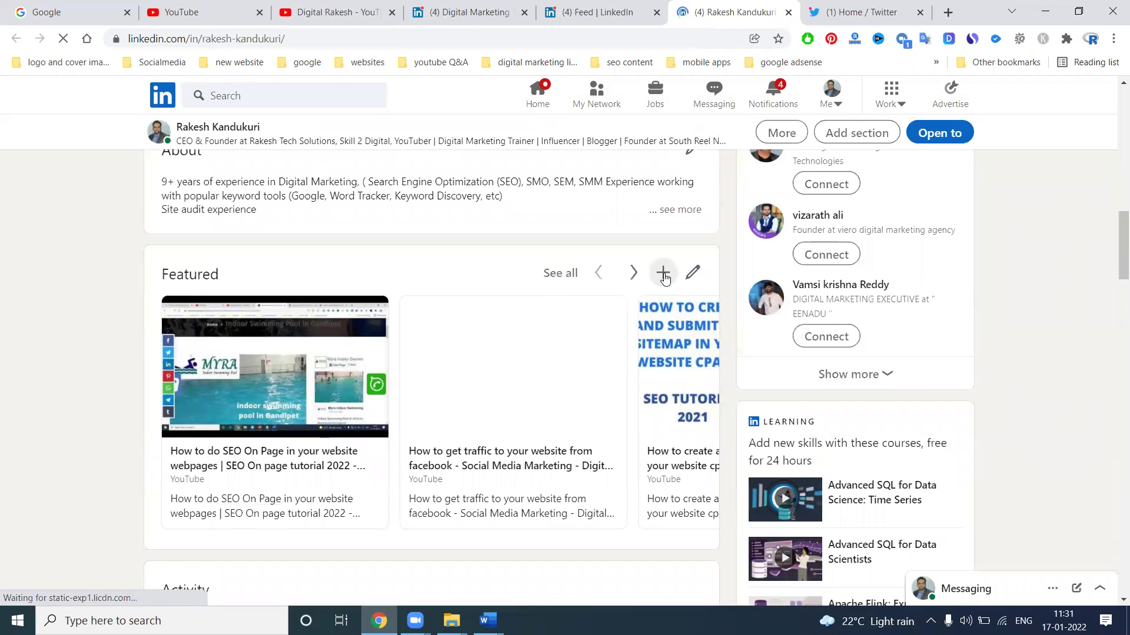
pyautogui.click(664, 276)
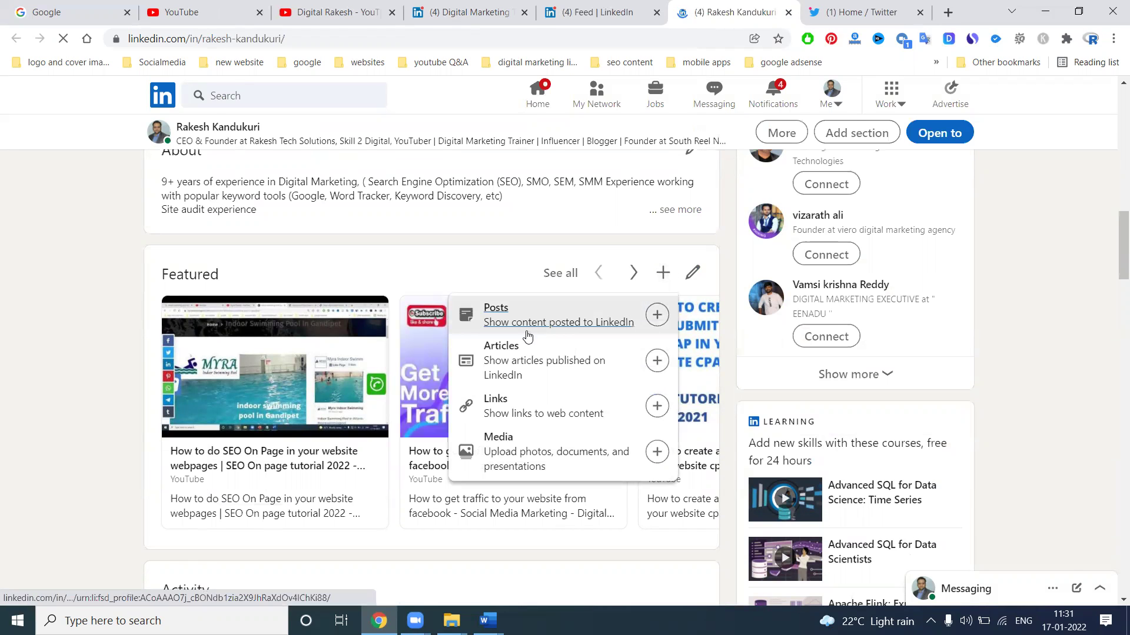
pyautogui.click(90, 370)
# Step: Review all recent activity on the profile and return to the profile page
pyautogui.scroll(-7, 91, 364)
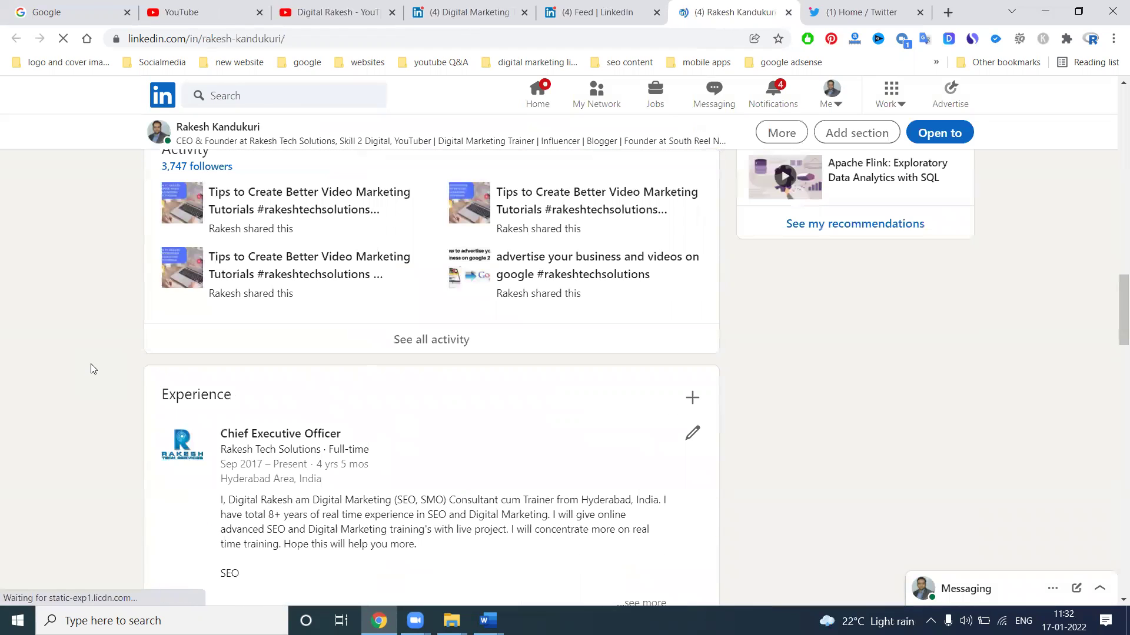
pyautogui.click(439, 336)
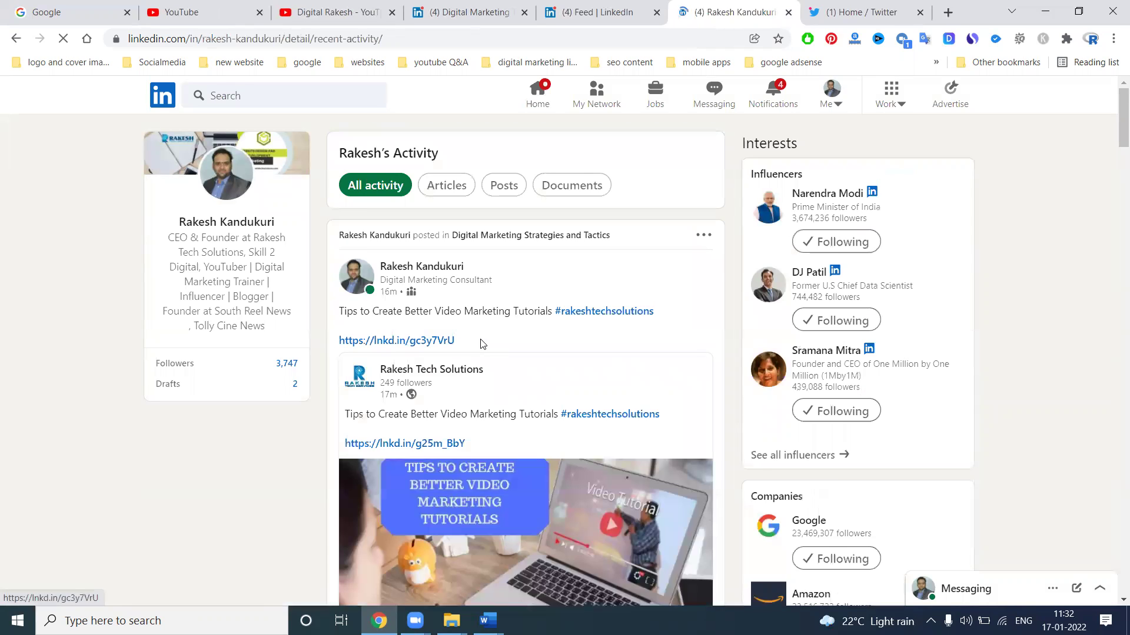
pyautogui.scroll(-5, 480, 341)
pyautogui.scroll(-5, 483, 344)
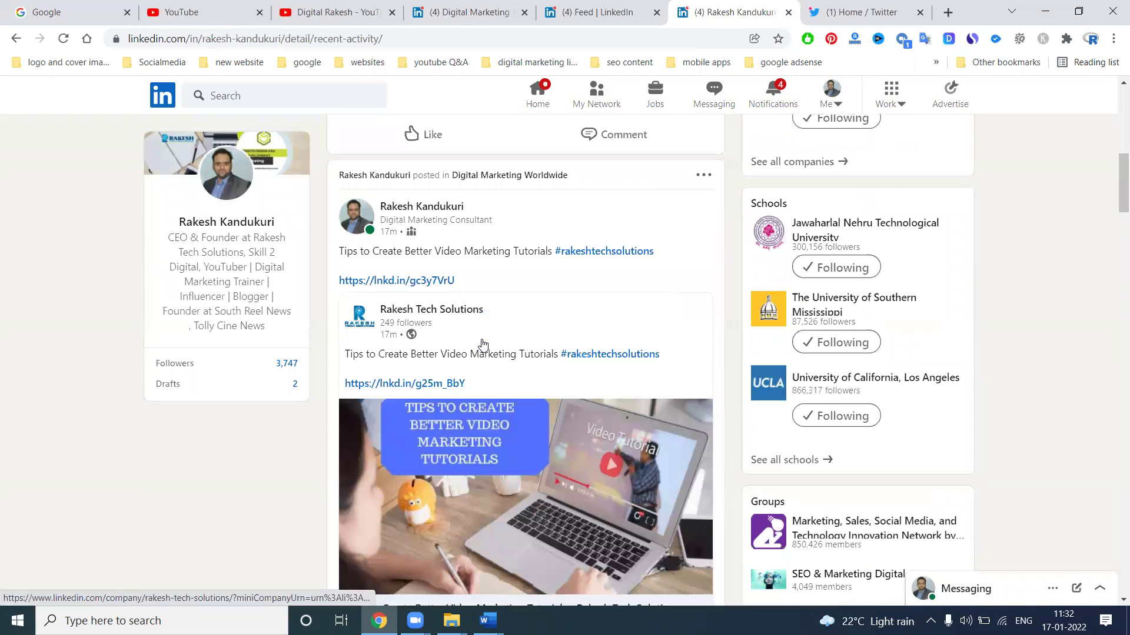
pyautogui.click(16, 41)
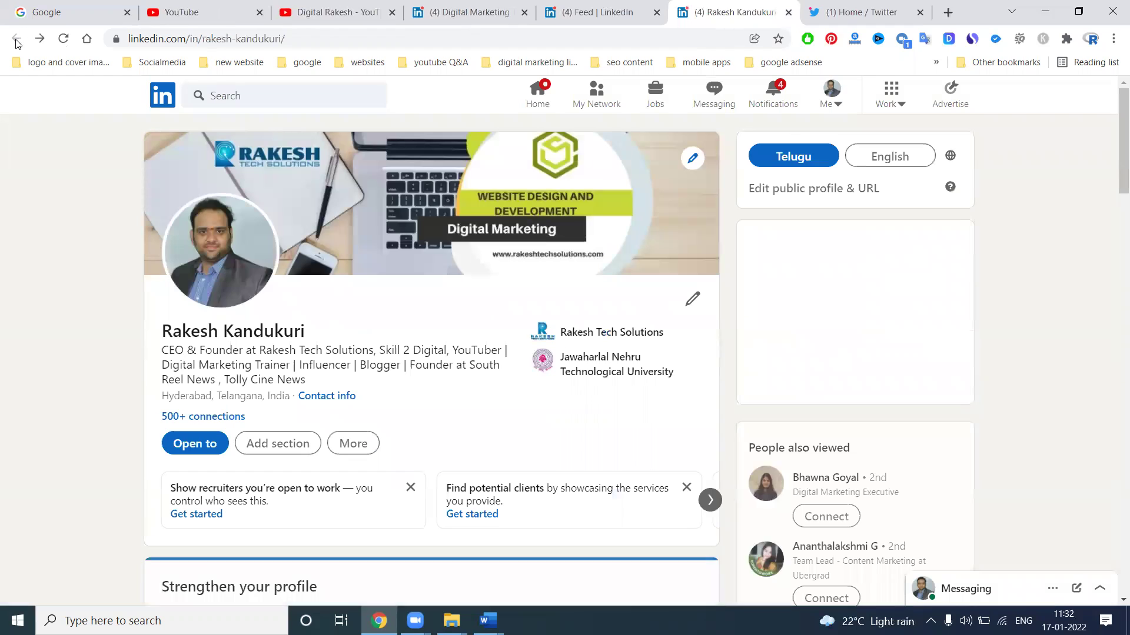
# Step: Start adding a link to the profile's Featured section
pyautogui.scroll(-4, 429, 296)
pyautogui.scroll(-10, 429, 296)
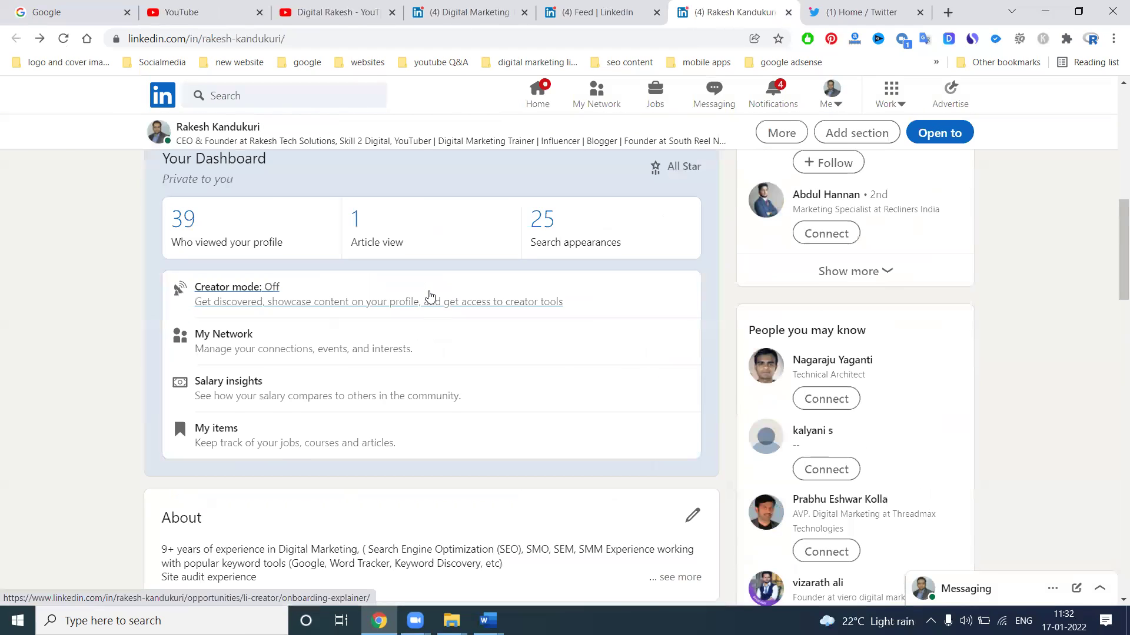
pyautogui.scroll(-3, 496, 276)
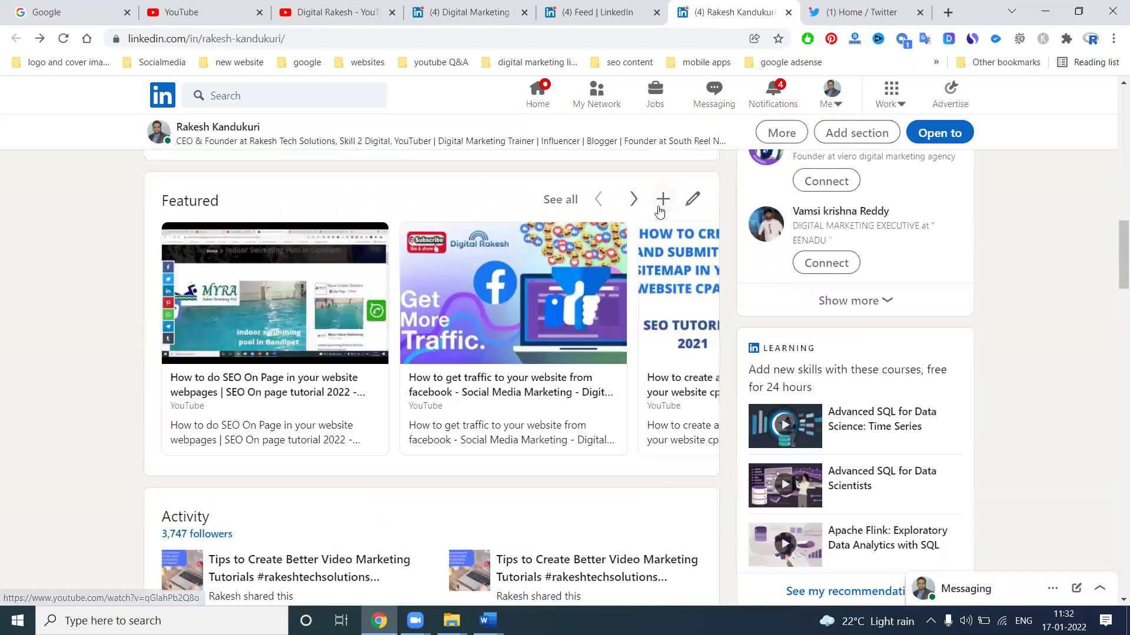
pyautogui.click(663, 199)
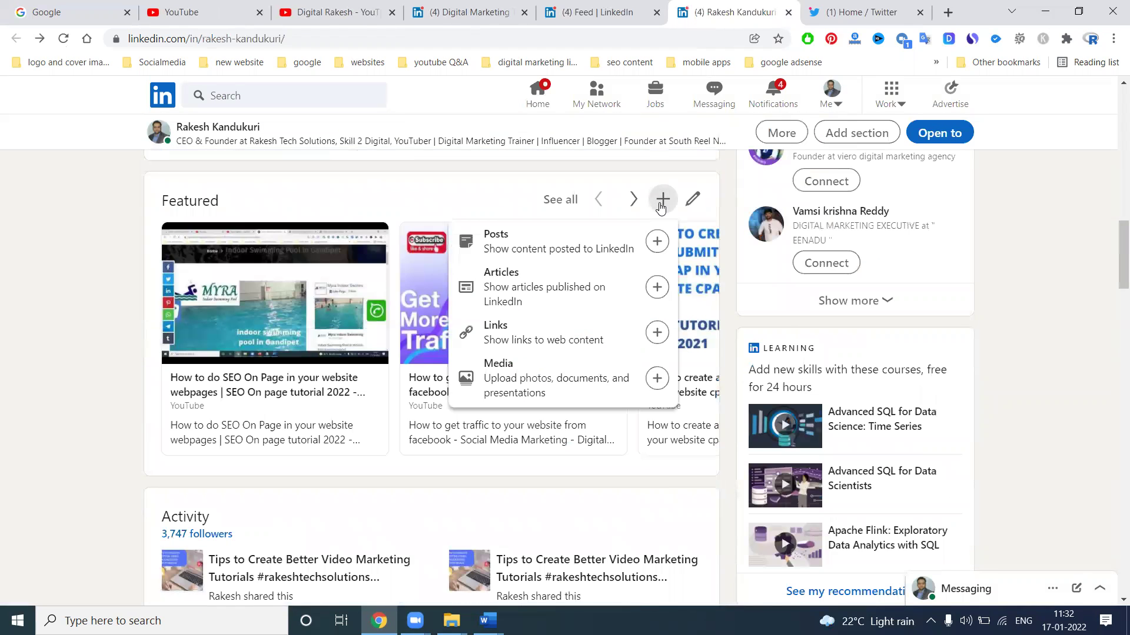
pyautogui.click(541, 339)
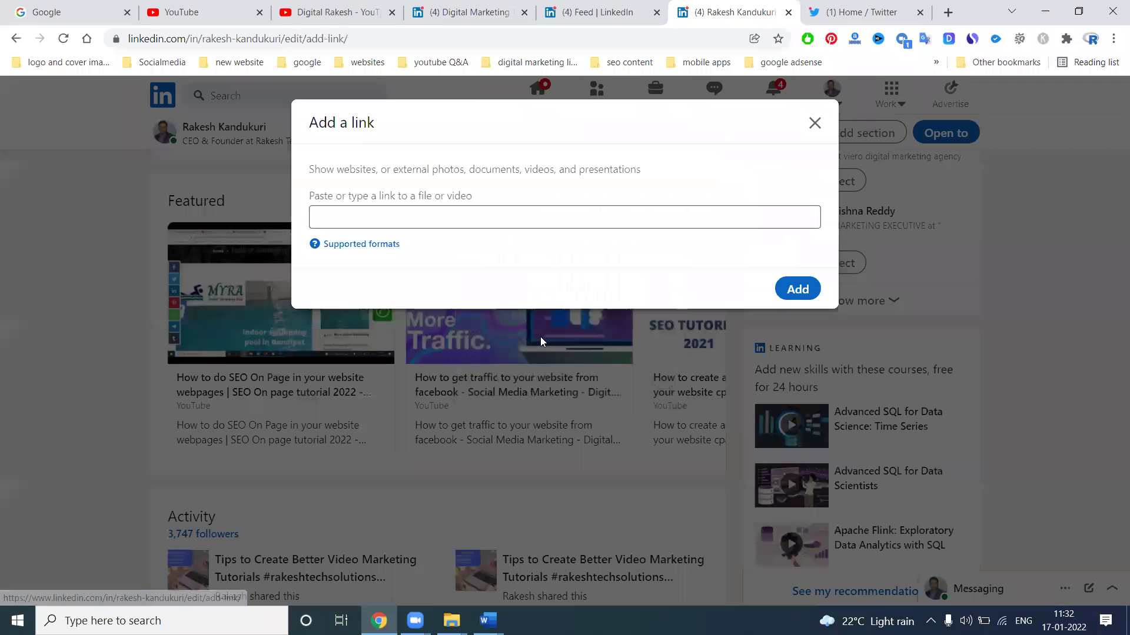
# Step: Copy the shareable link of the Jan 17, 2022 video about advertising apps on Facebook from YouTube Studio, and return to the LinkedIn link dialog
pyautogui.click(332, 4)
pyautogui.click(865, 312)
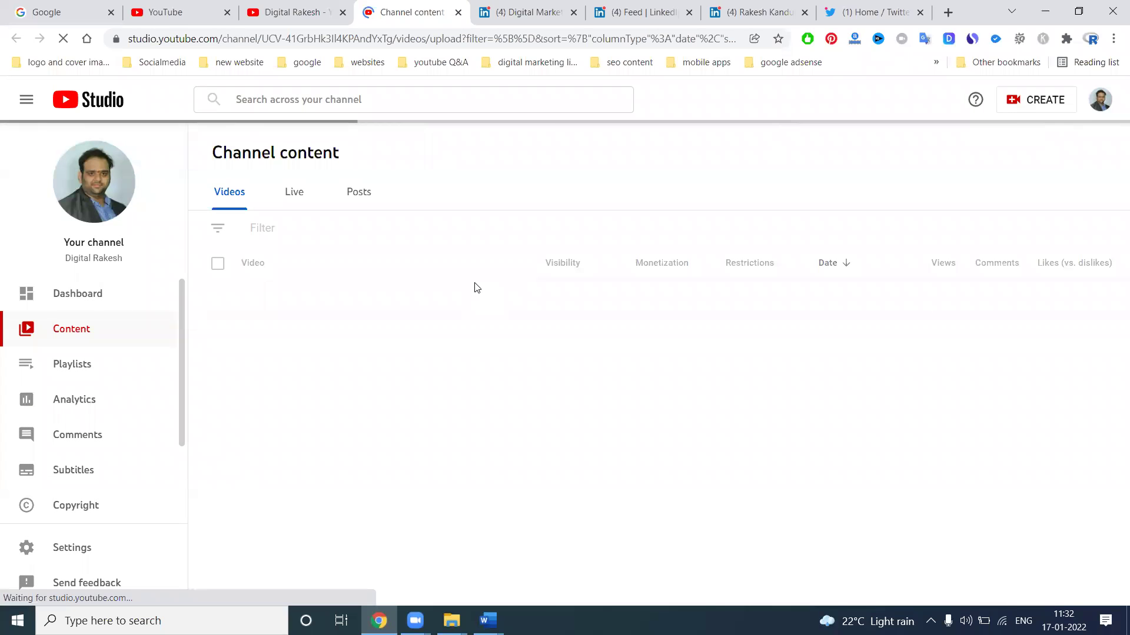
pyautogui.click(497, 299)
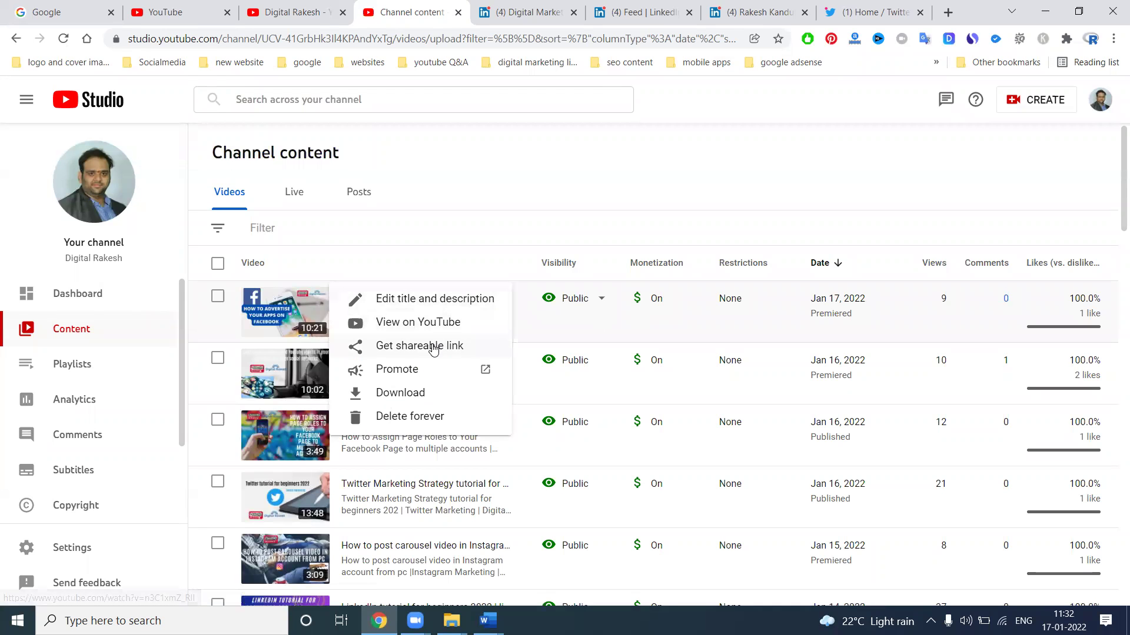
pyautogui.click(434, 347)
pyautogui.click(755, 13)
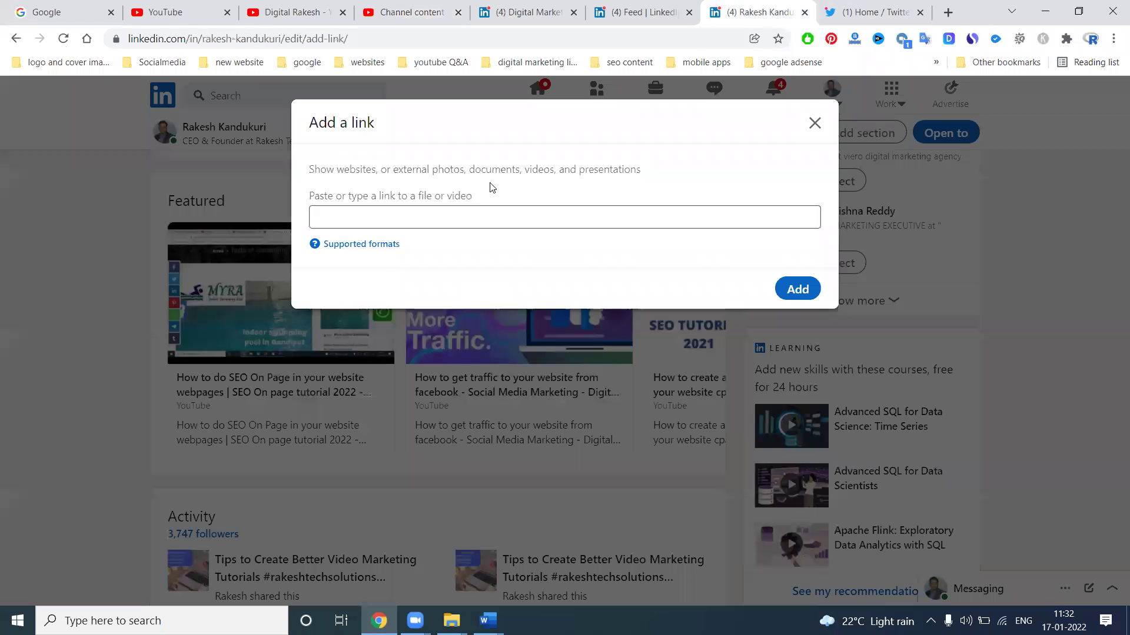
# Step: Add the copied YouTube video link to the Featured section, keeping the fetched title and description, and save it
pyautogui.click(450, 216)
pyautogui.write('https://youtu.be/n3C1xmZ_R')
pyautogui.click(780, 297)
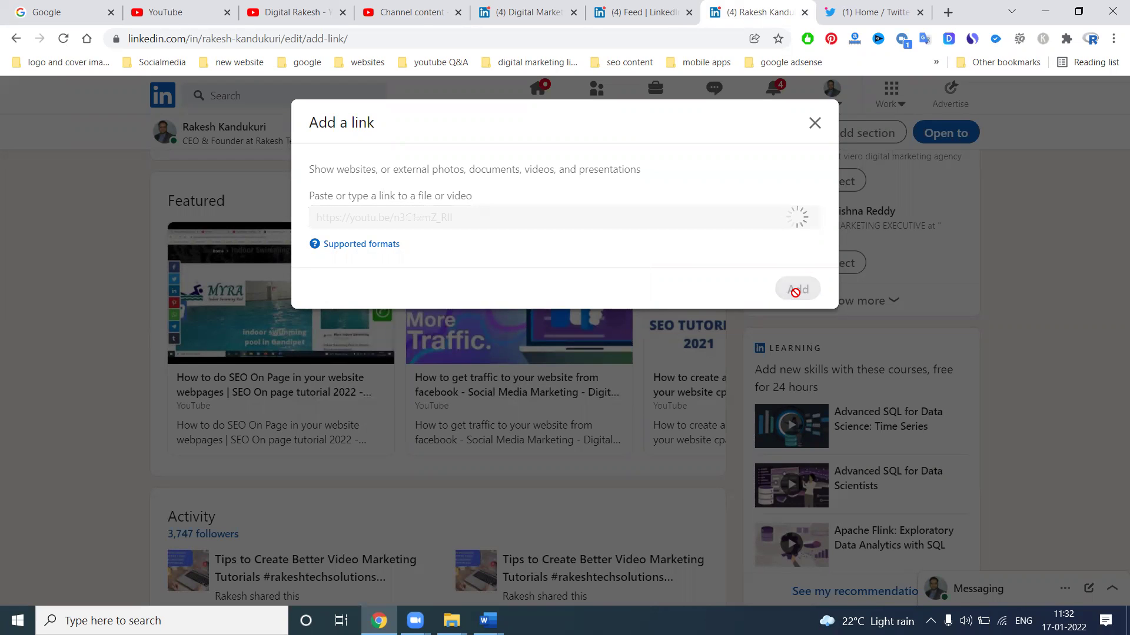
pyautogui.scroll(-1, 796, 298)
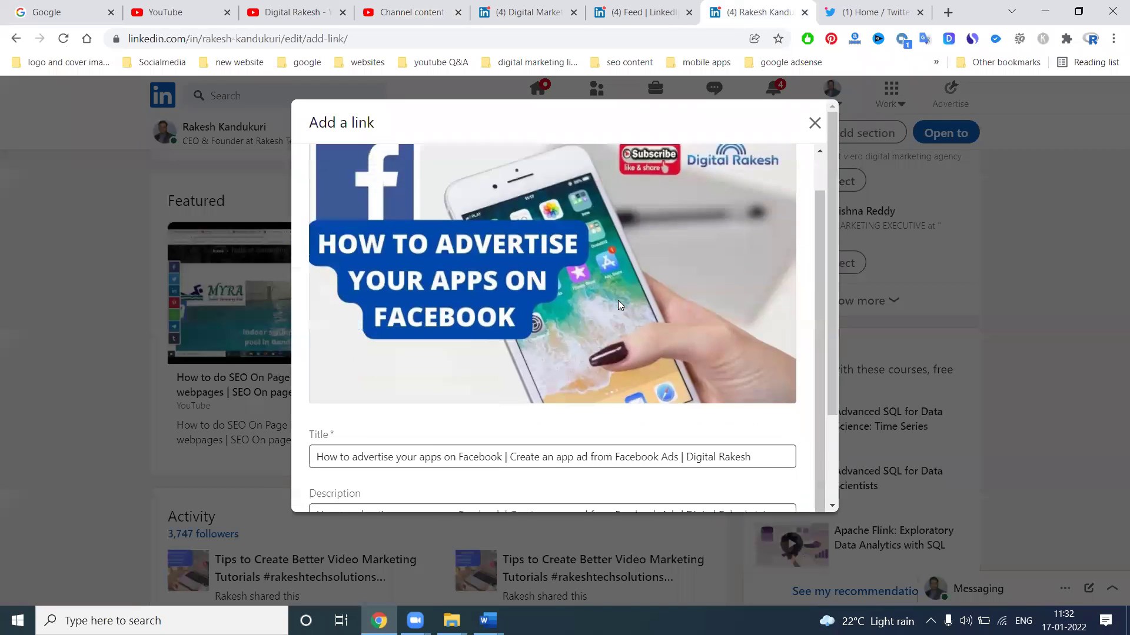
pyautogui.scroll(-2, 464, 404)
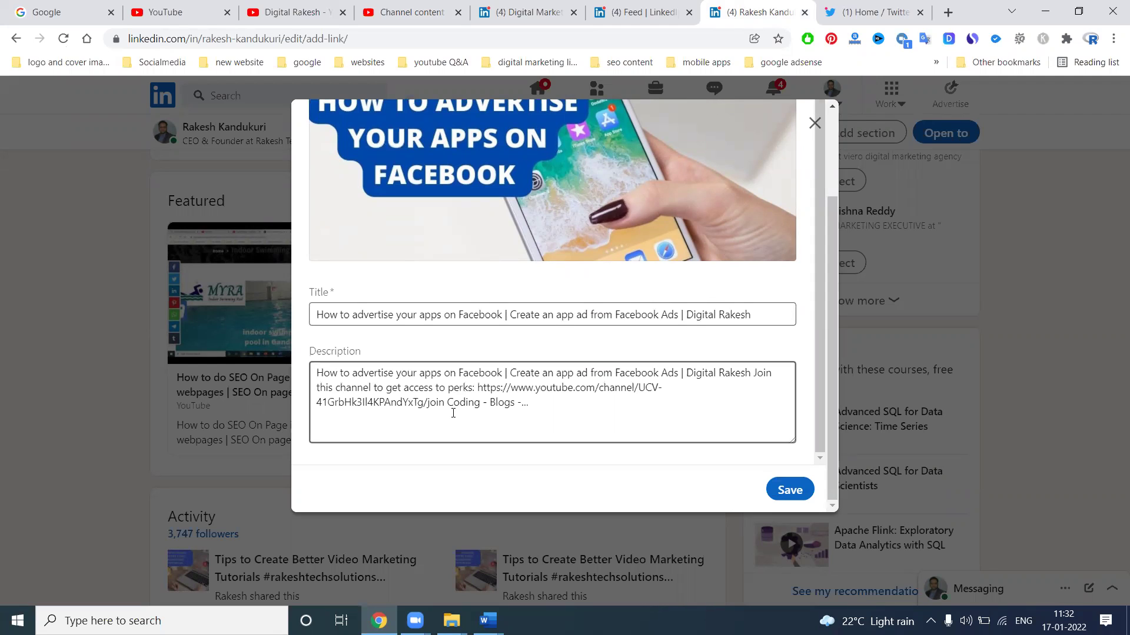
pyautogui.click(801, 490)
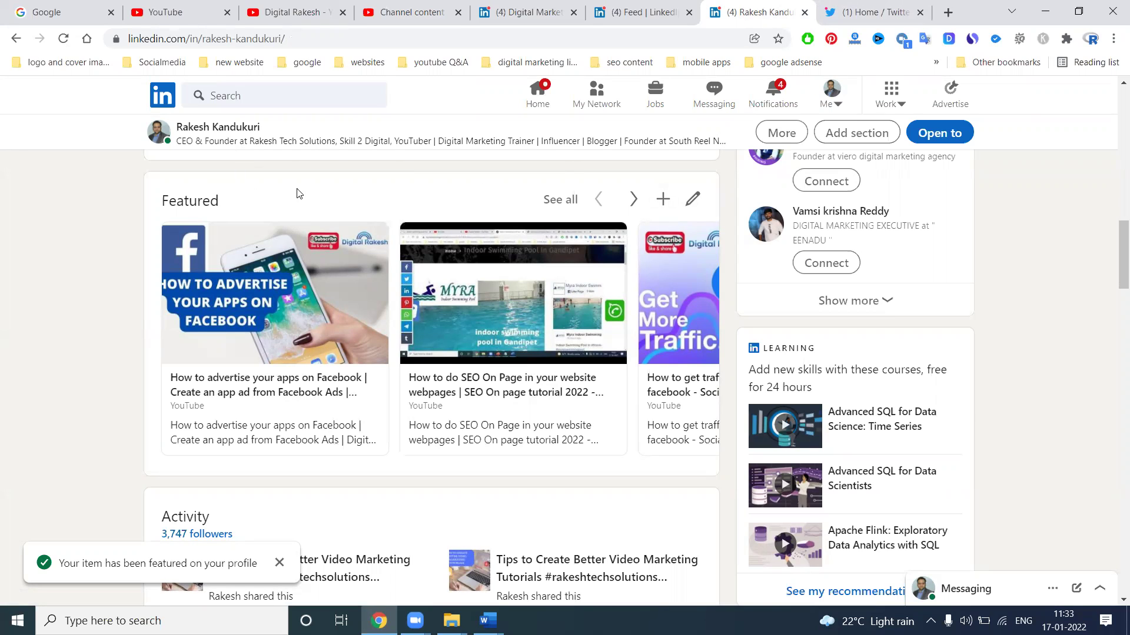
# Step: Browse the profile's Featured items to the end and look through the full Featured list
pyautogui.click(639, 202)
pyautogui.click(640, 201)
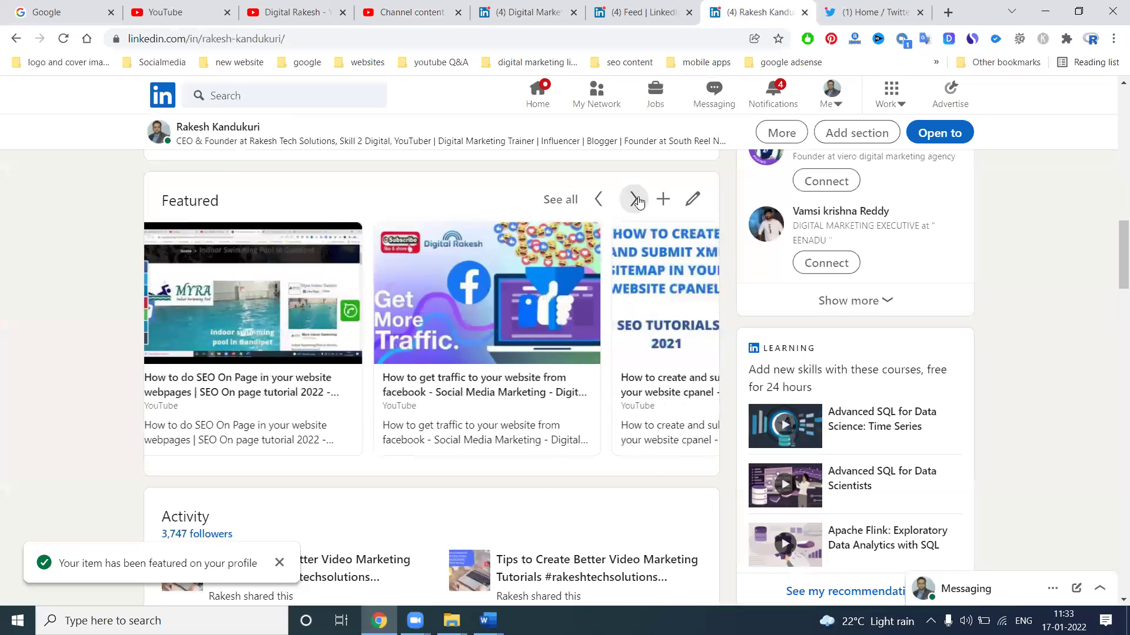
pyautogui.click(637, 199)
pyautogui.click(637, 198)
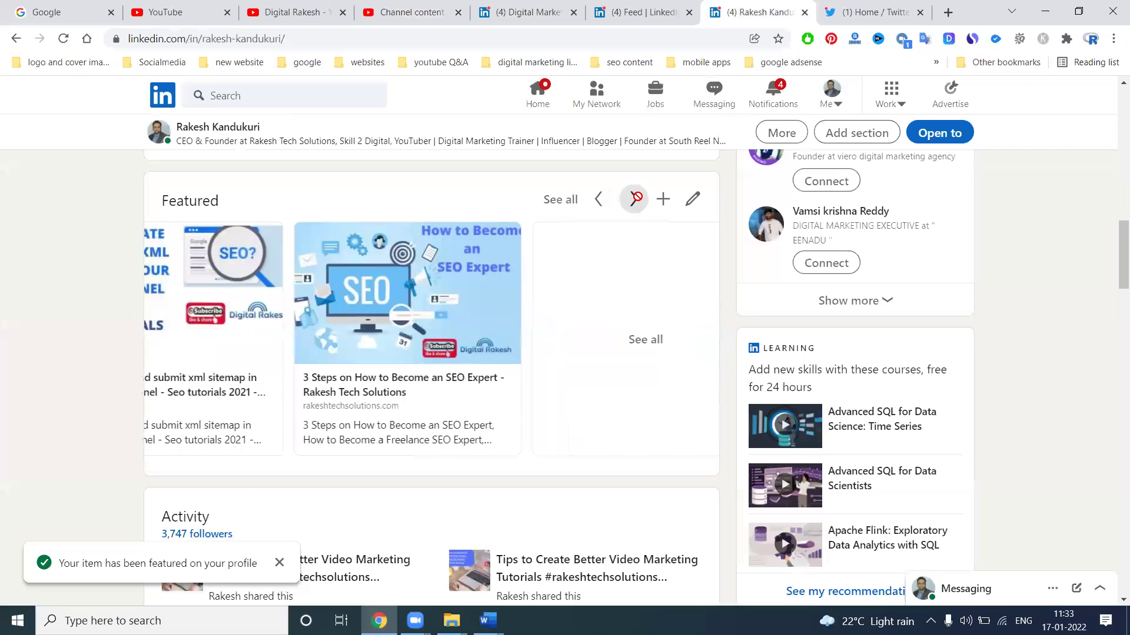
pyautogui.click(539, 207)
pyautogui.scroll(-5, 542, 218)
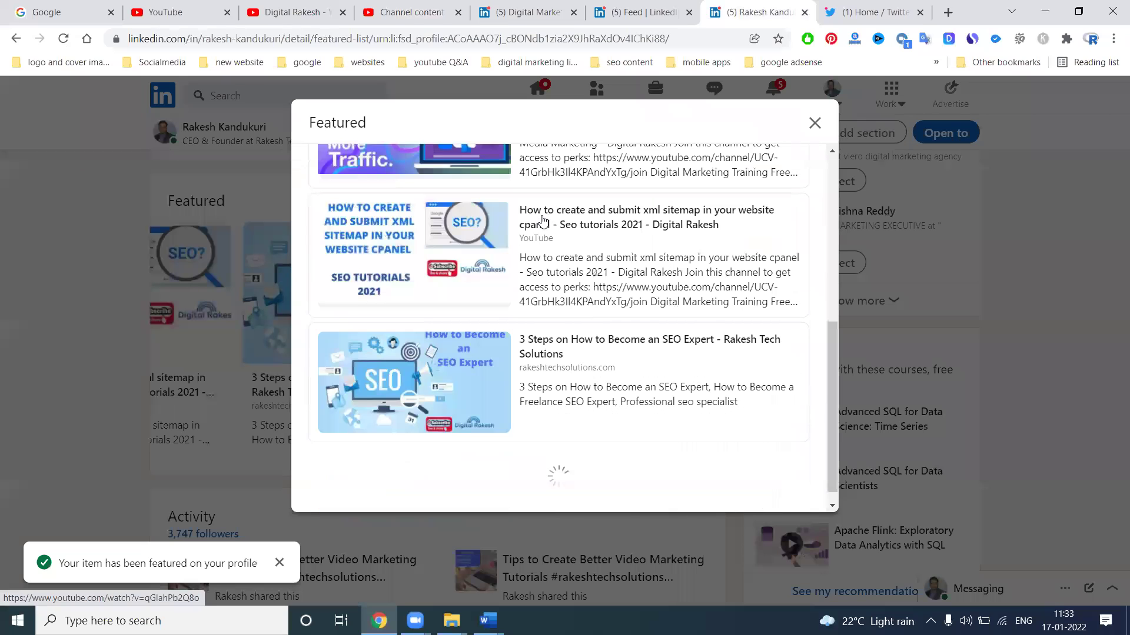
pyautogui.click(814, 123)
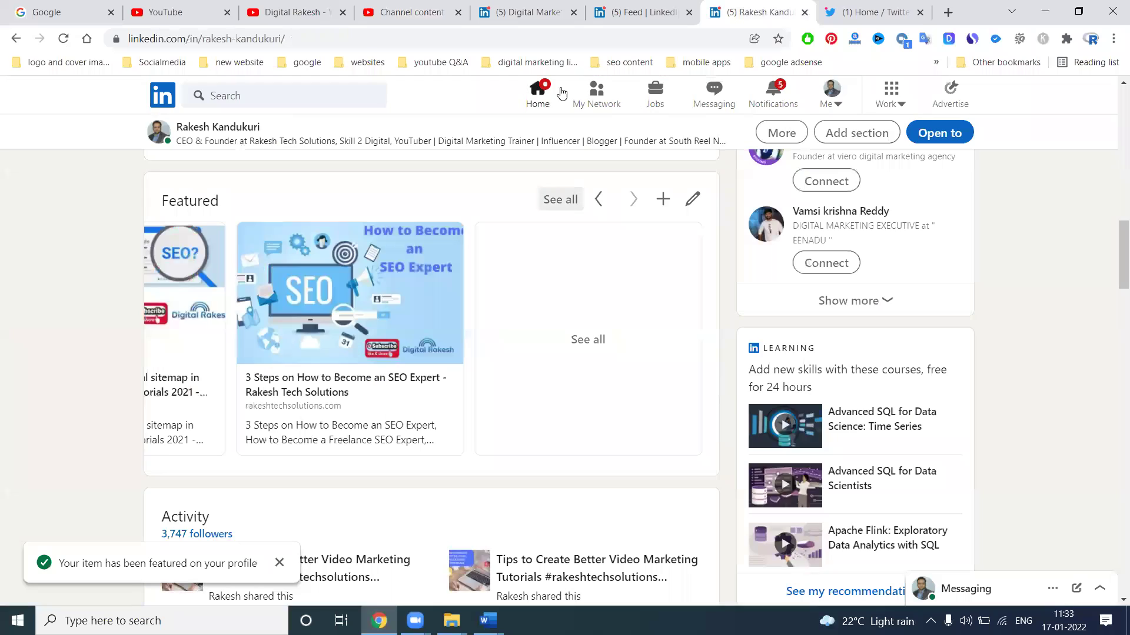
# Step: Start a new post from the home feed and look through the company pages available to post as
pyautogui.click(534, 91)
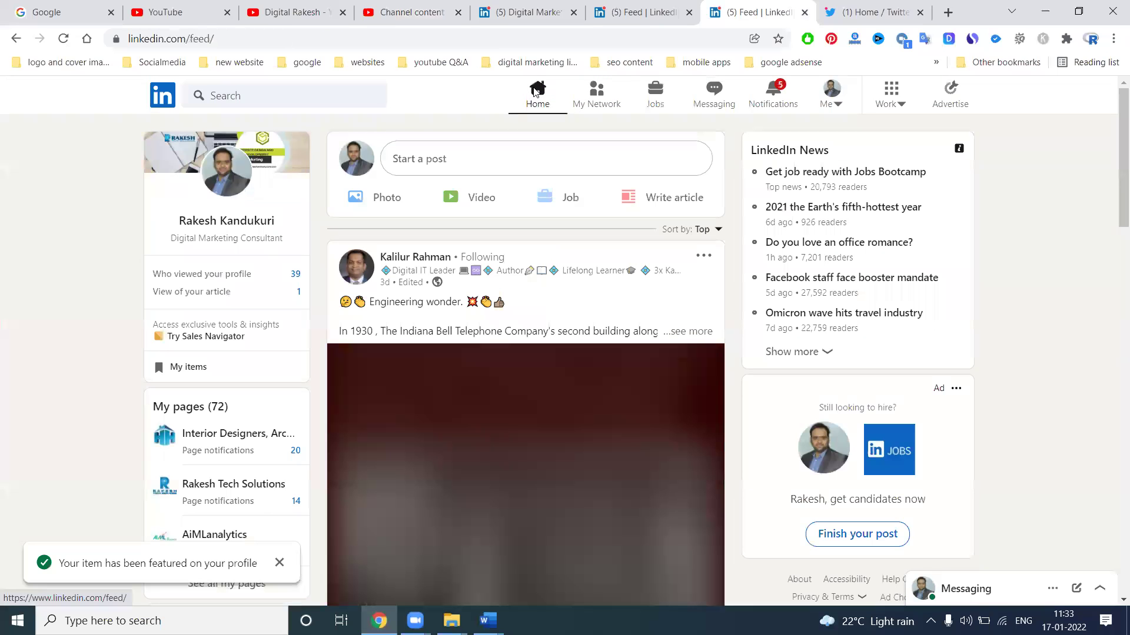
pyautogui.click(540, 157)
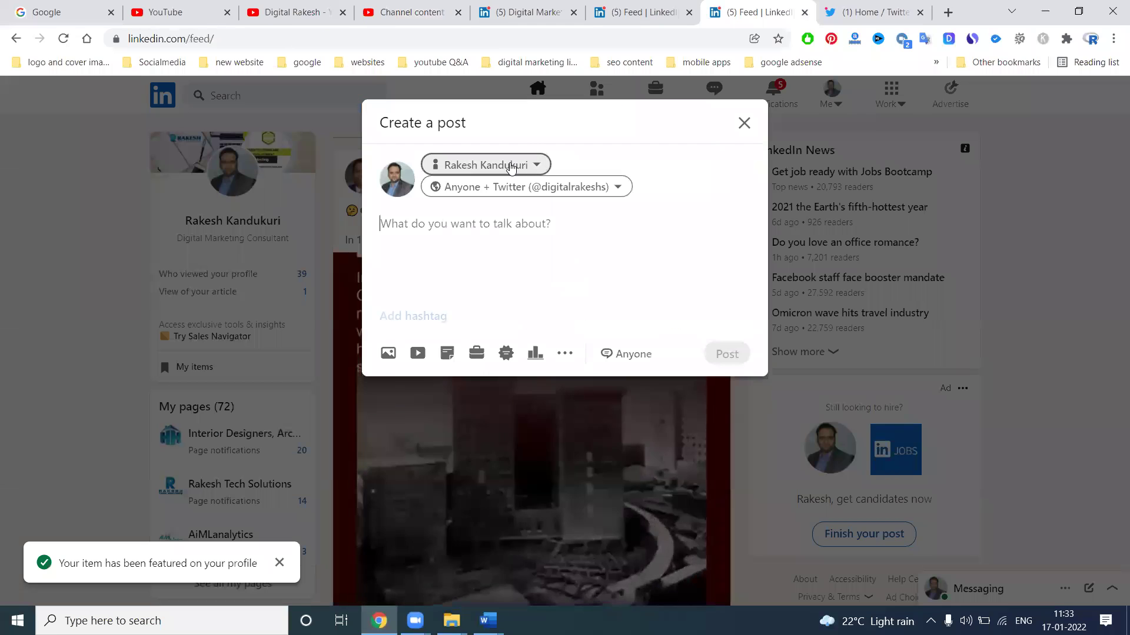
pyautogui.click(511, 165)
pyautogui.scroll(-4, 507, 253)
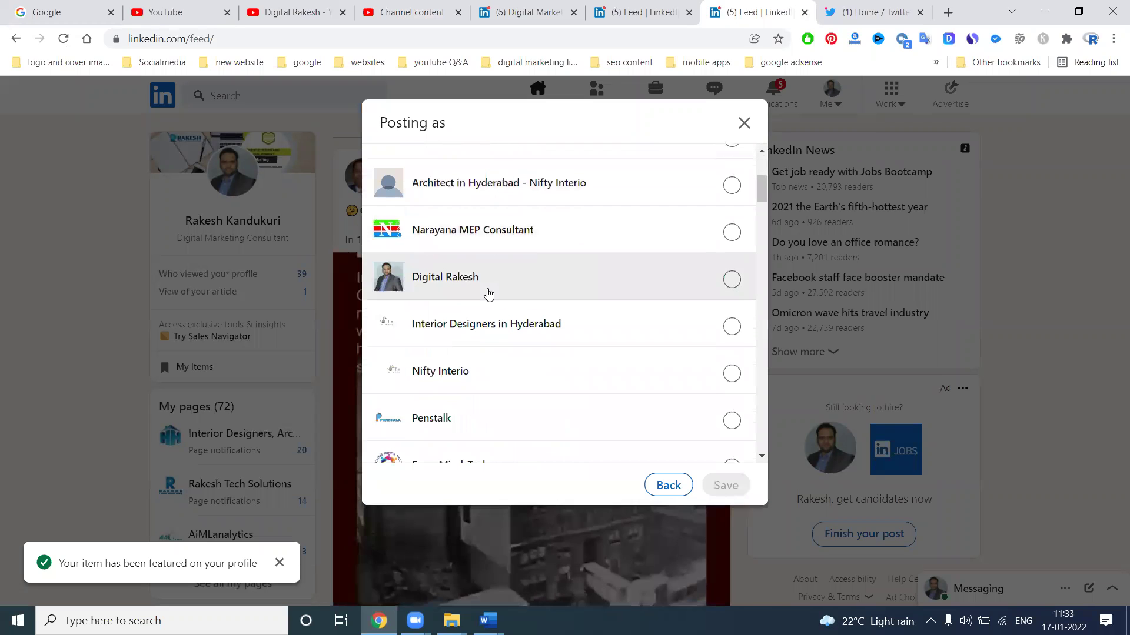
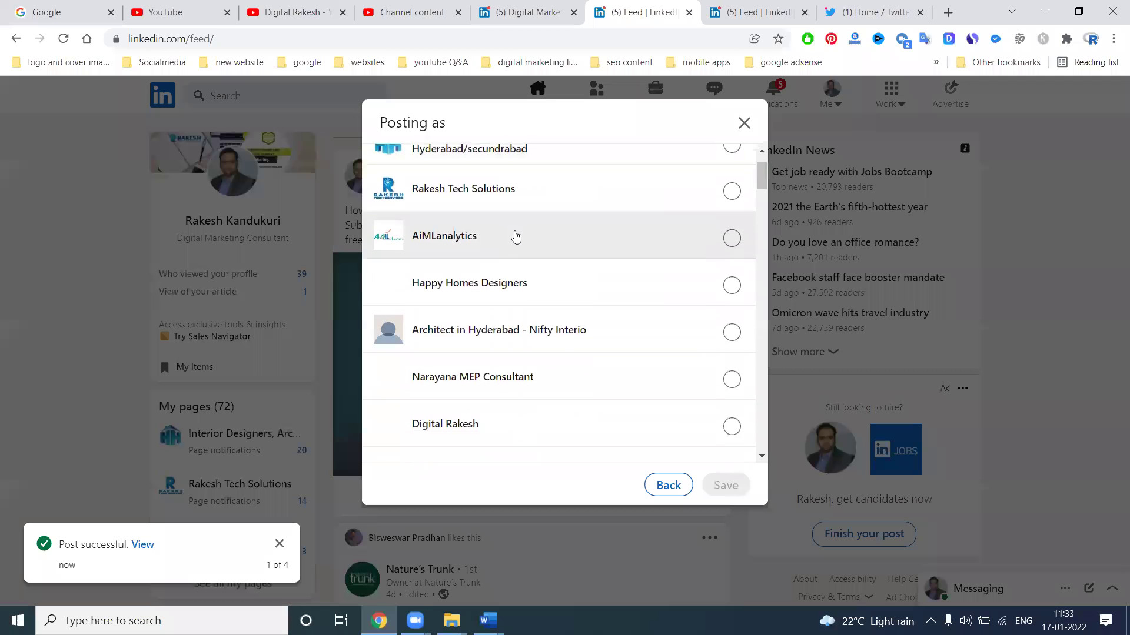
pyautogui.click(489, 434)
pyautogui.click(708, 481)
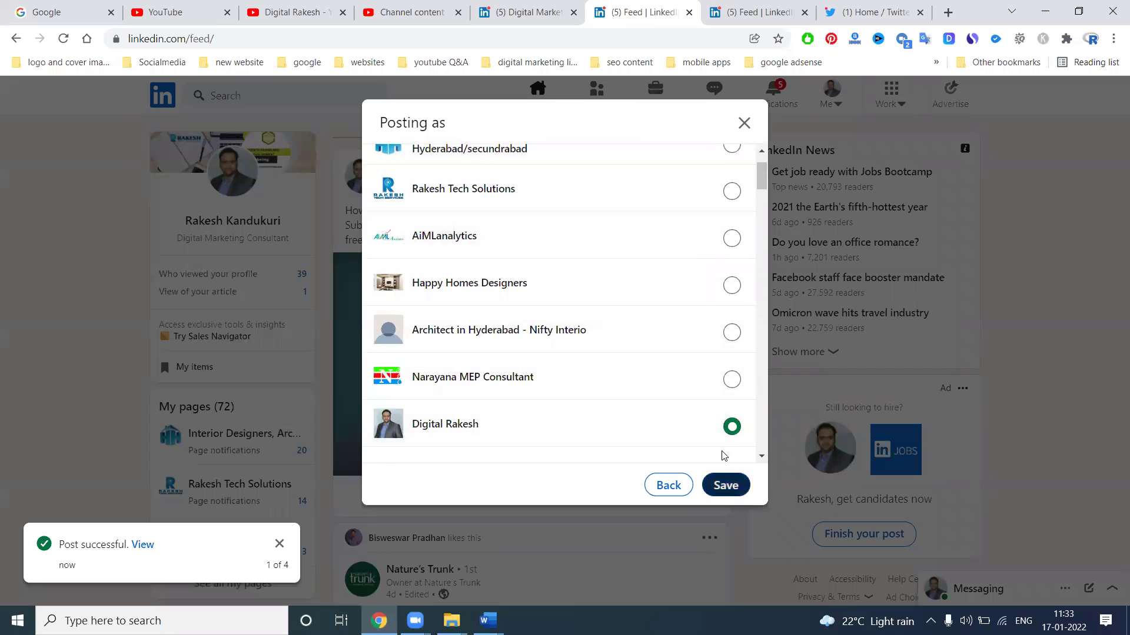
pyautogui.press('Return')
pyautogui.write('https://youtu.be/G7hp1iEuXus')
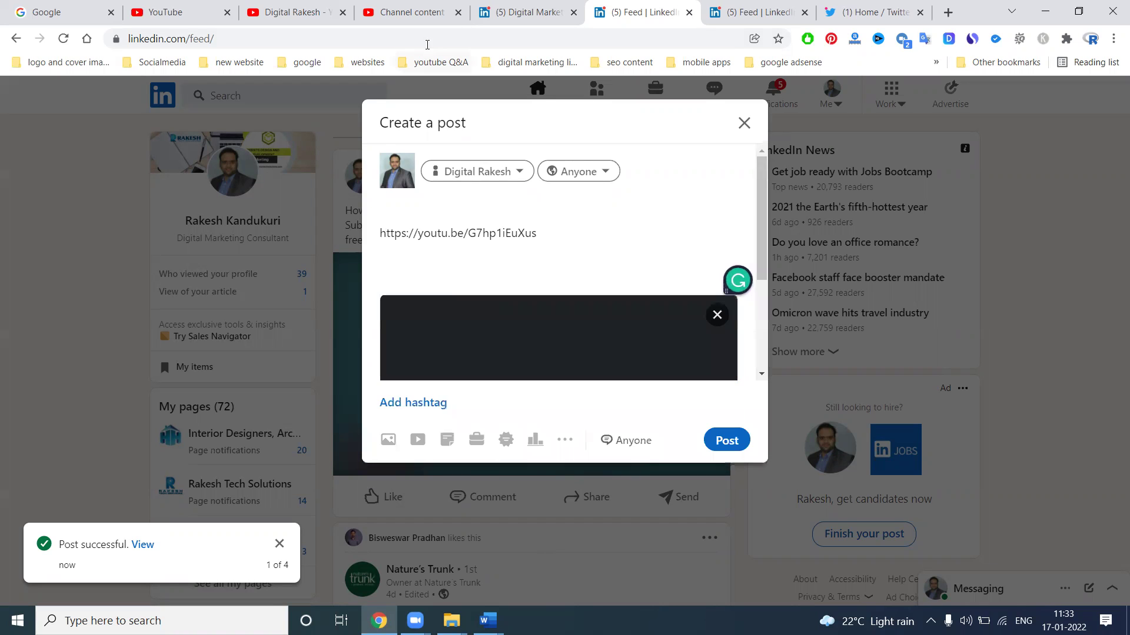
pyautogui.scroll(-3, 540, 283)
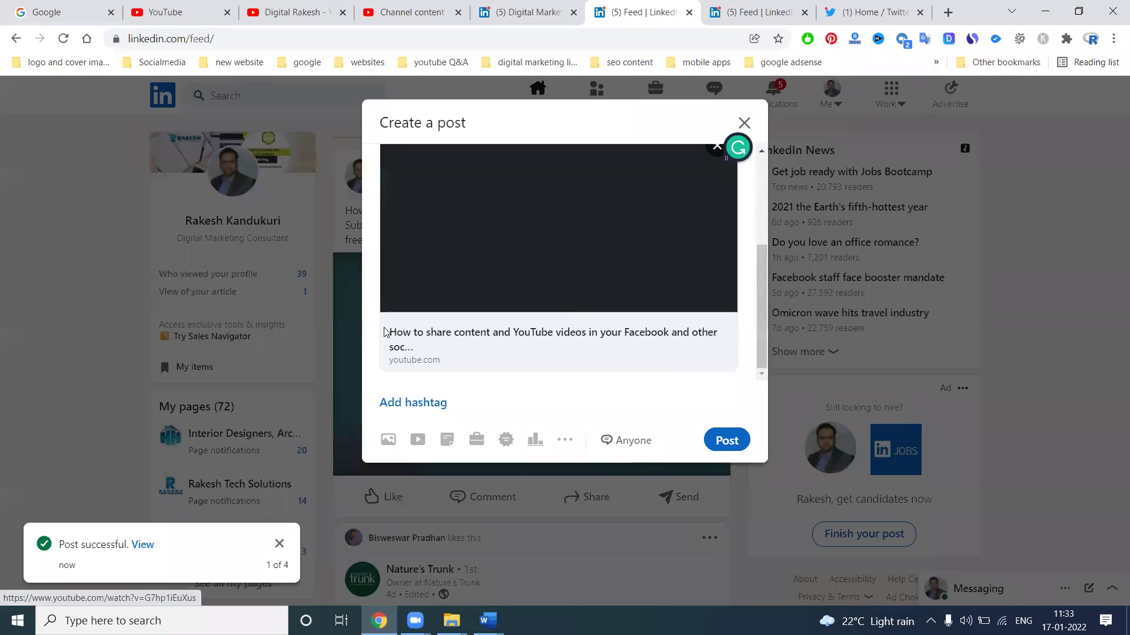
# Step: Copy "How to share content and YouTube videos in your Facebook" from the link preview title and add it above the video link
pyautogui.moveTo(387, 333); pyautogui.dragTo(668, 339)
pyautogui.hotkey('ctrl', 'c')
pyautogui.hotkey('ctrl', 'v')
pyautogui.press('Return')
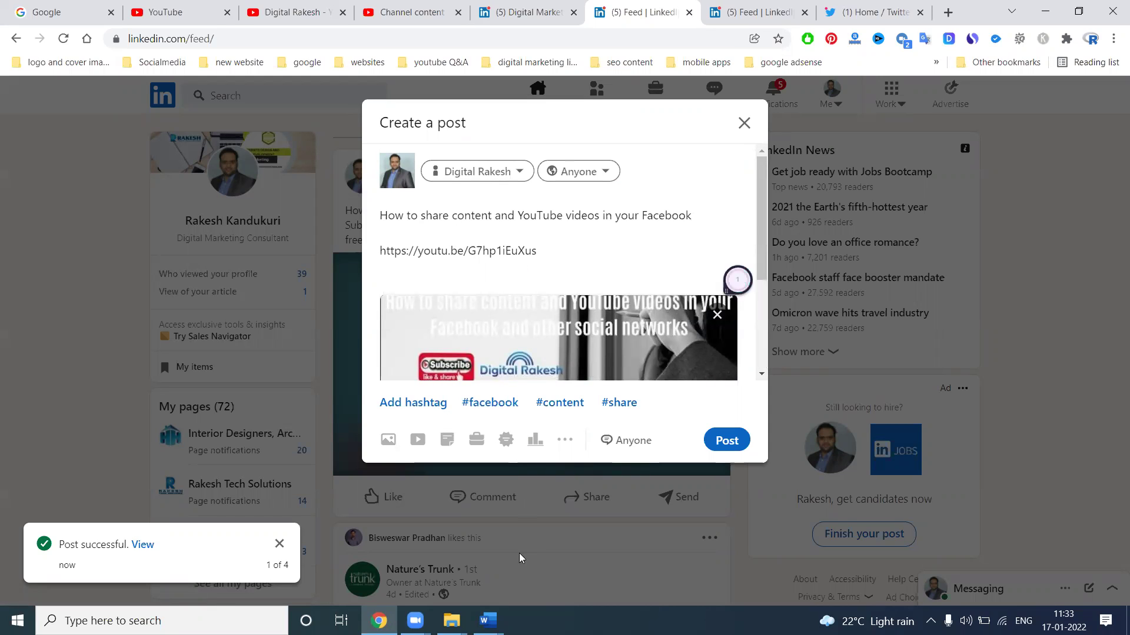
# Step: Add the selected channel promotion text and hashtags from the "smo content" Word document below the video link, and publish the Digital Rakesh post
pyautogui.hotkey('alt', 'Tab')
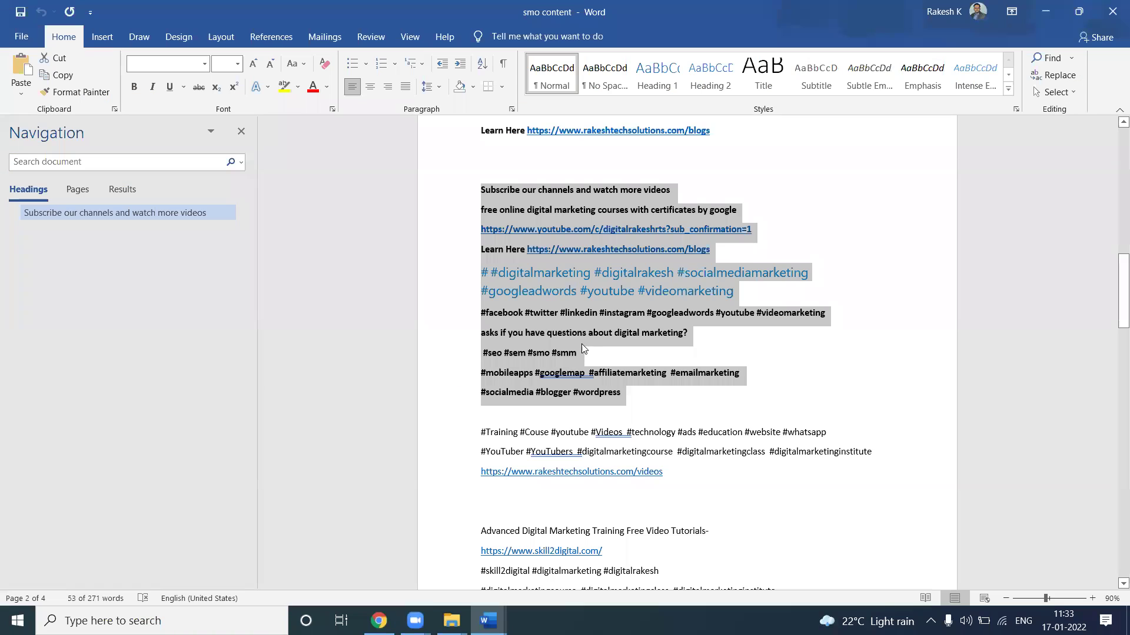
pyautogui.moveTo(624, 396); pyautogui.dragTo(466, 190)
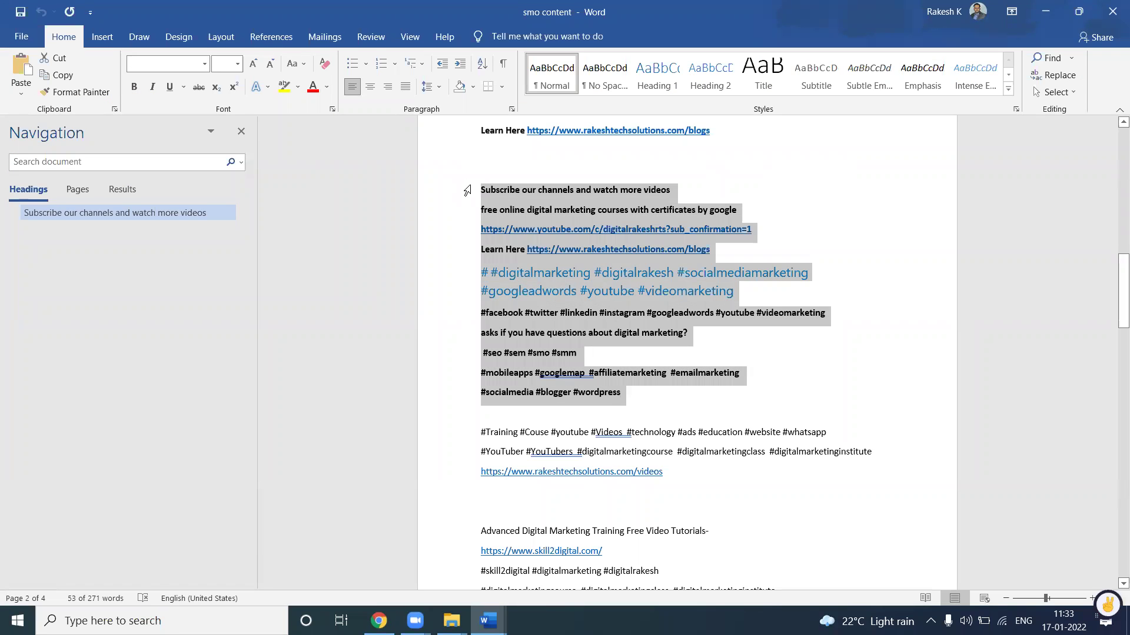
pyautogui.hotkey('alt', 'Tab')
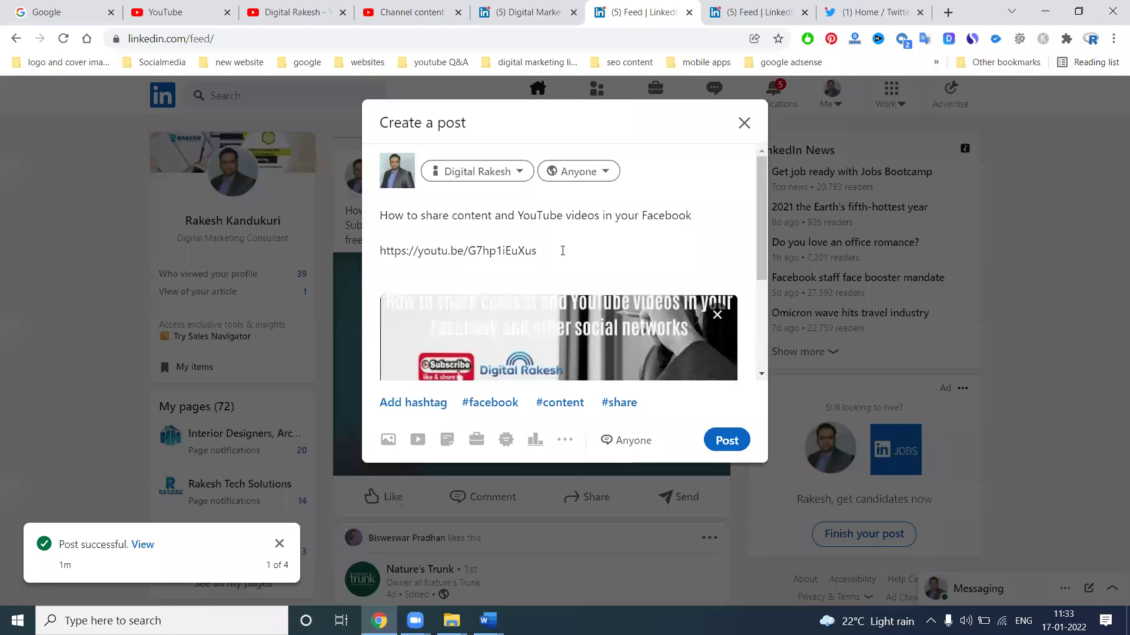
pyautogui.click(562, 250)
pyautogui.press('Return')
pyautogui.hotkey('ctrl', 'v')
pyautogui.scroll(-5, 562, 277)
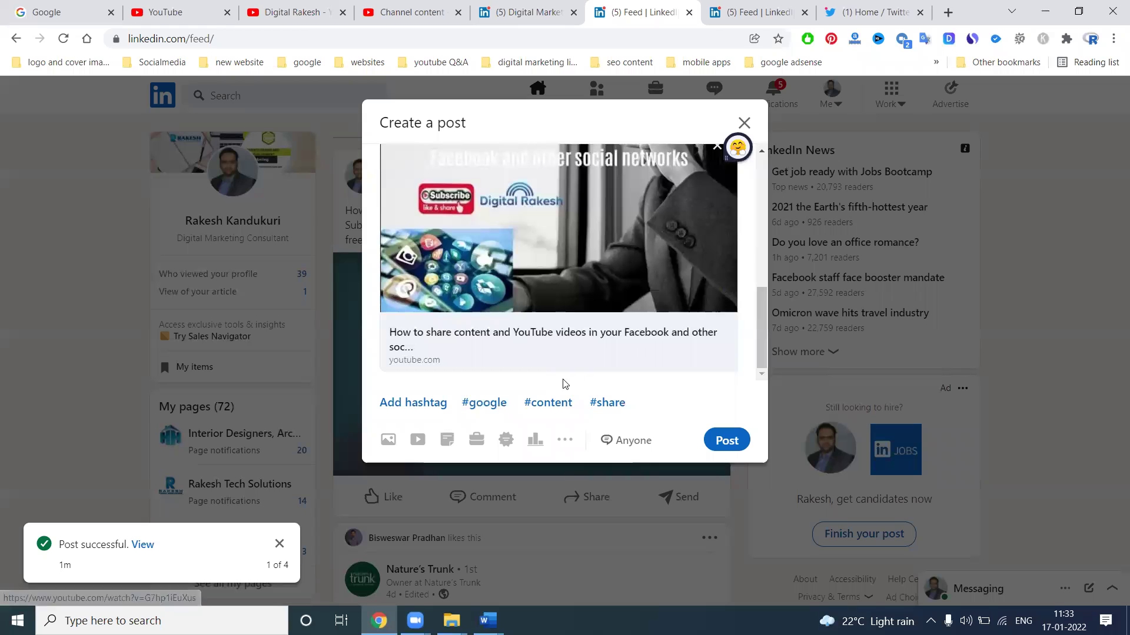
pyautogui.click(726, 440)
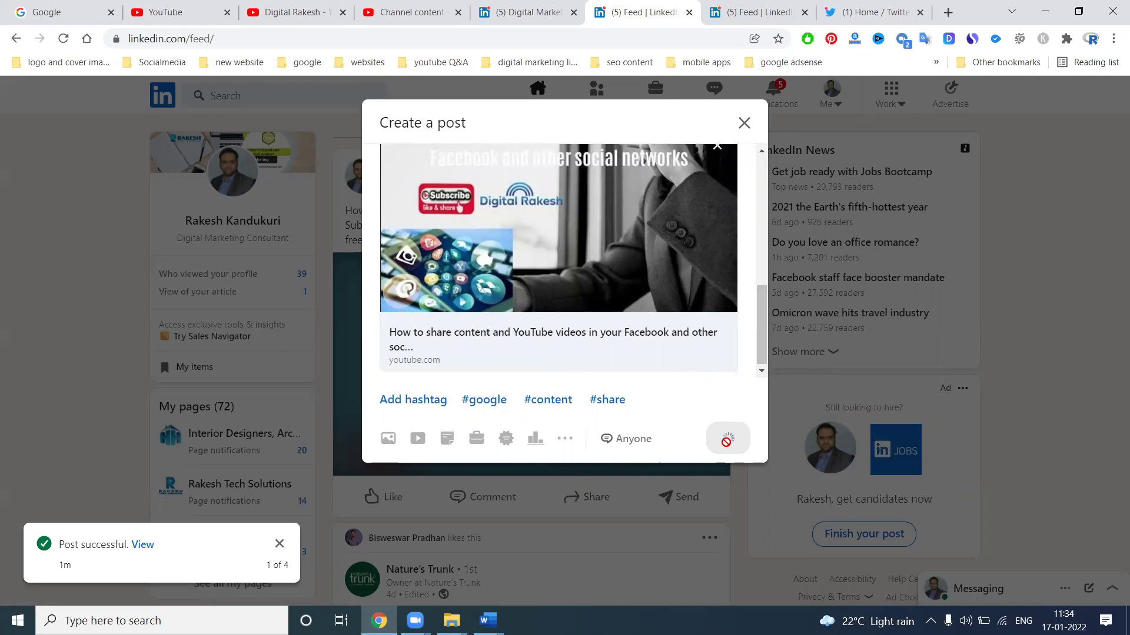
# Step: Expand the newly published Digital Rakesh post in the feed and look through its full text, links and preview
pyautogui.scroll(7, 640, 389)
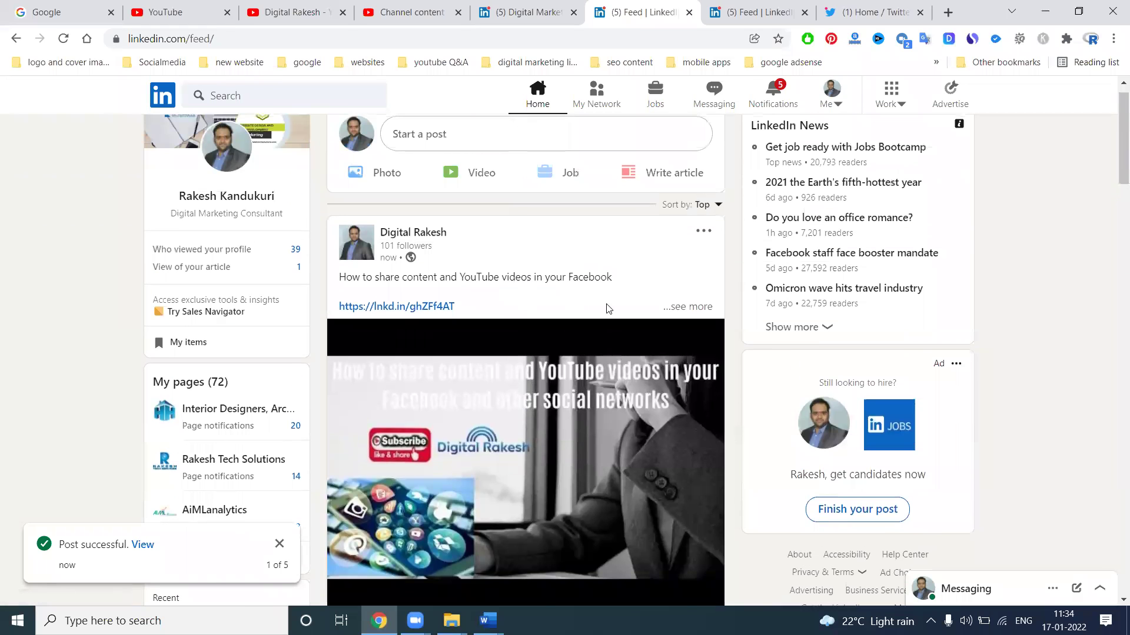
pyautogui.click(689, 306)
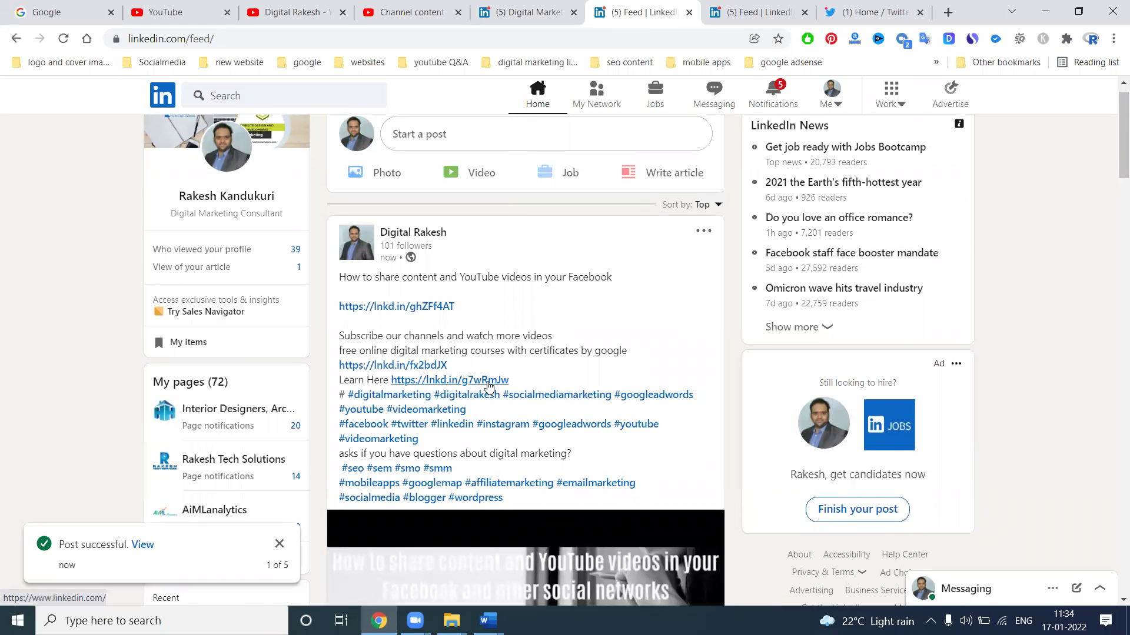
pyautogui.scroll(-10, 566, 339)
pyautogui.scroll(-4, 565, 335)
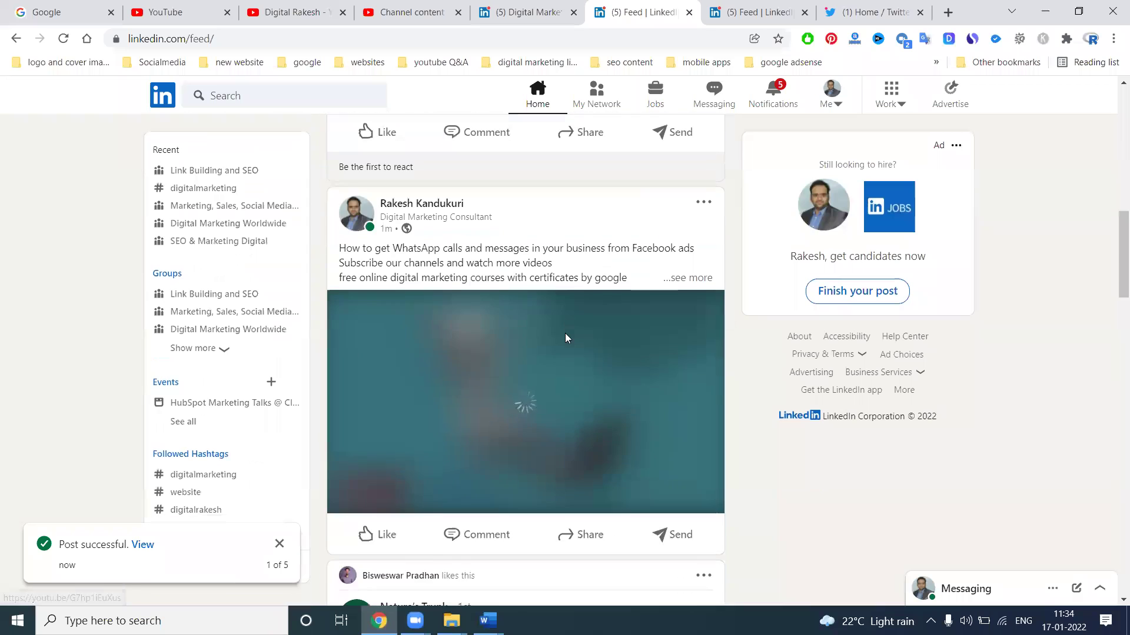
# Step: Switch to Twitter, refresh the home timeline, play the video muted in the shared WhatsApp calls tweet, and open its linked LinkedIn post
pyautogui.click(871, 6)
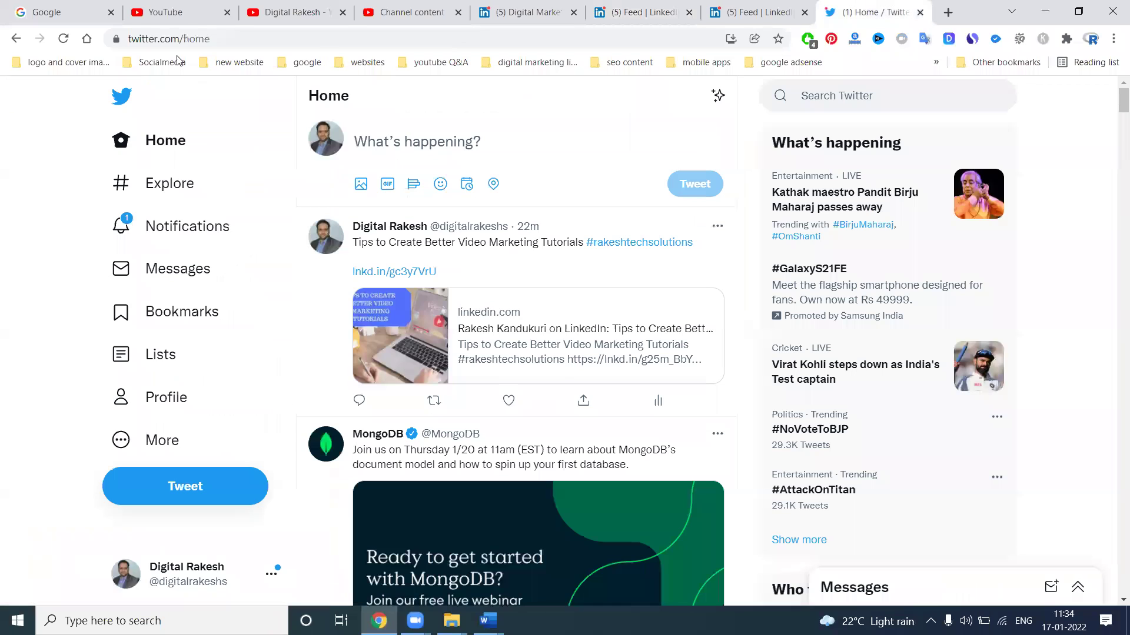
pyautogui.click(64, 39)
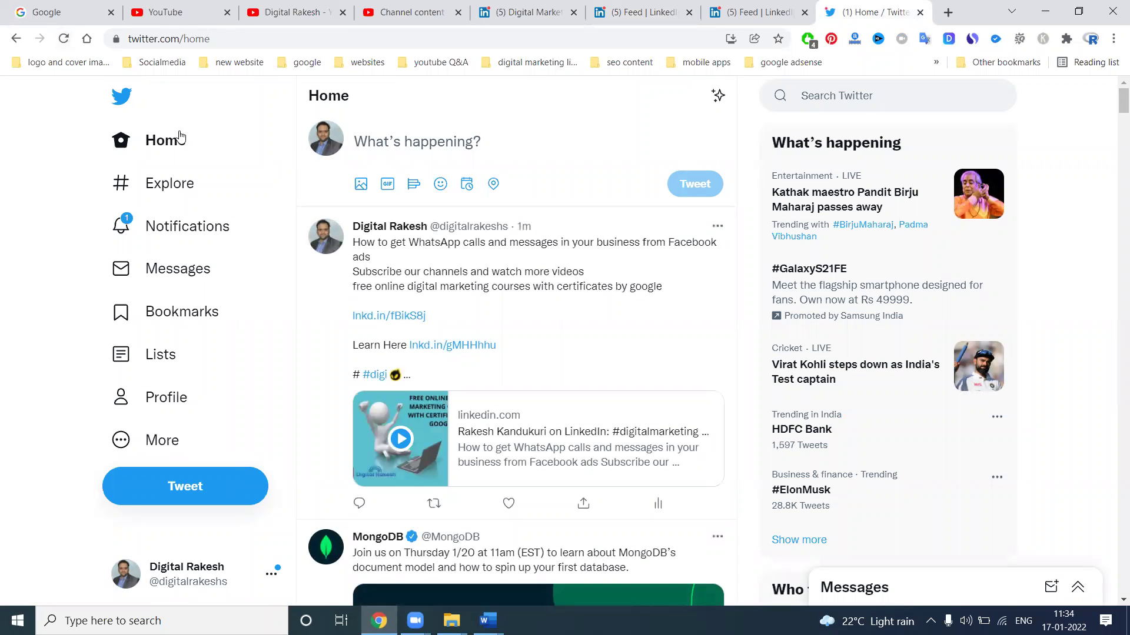
pyautogui.click(508, 429)
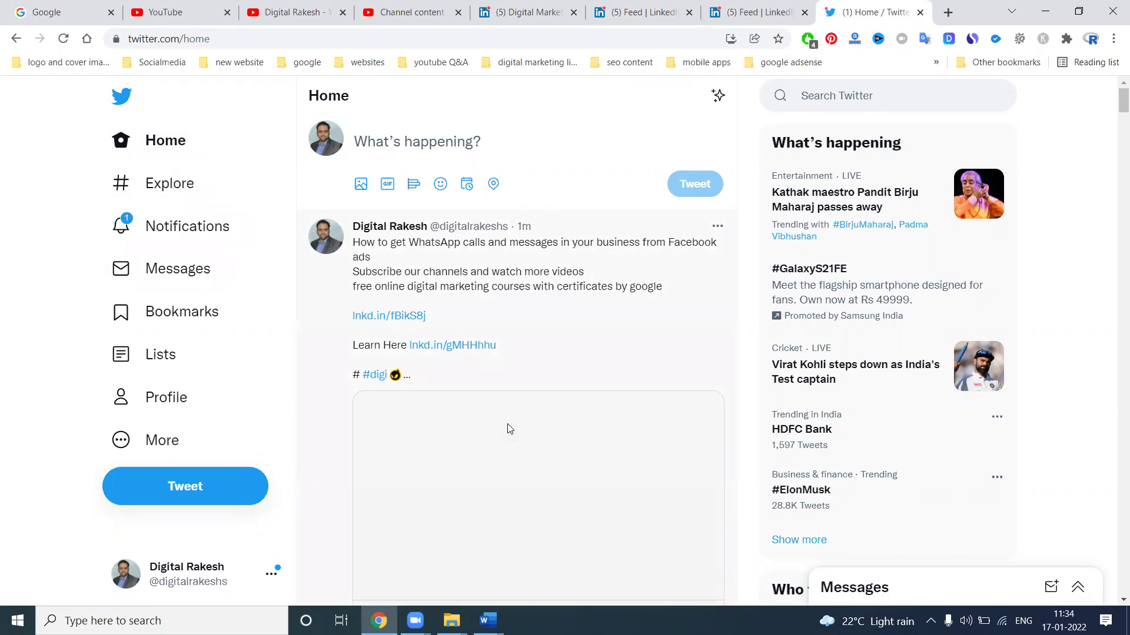
pyautogui.scroll(-3, 518, 382)
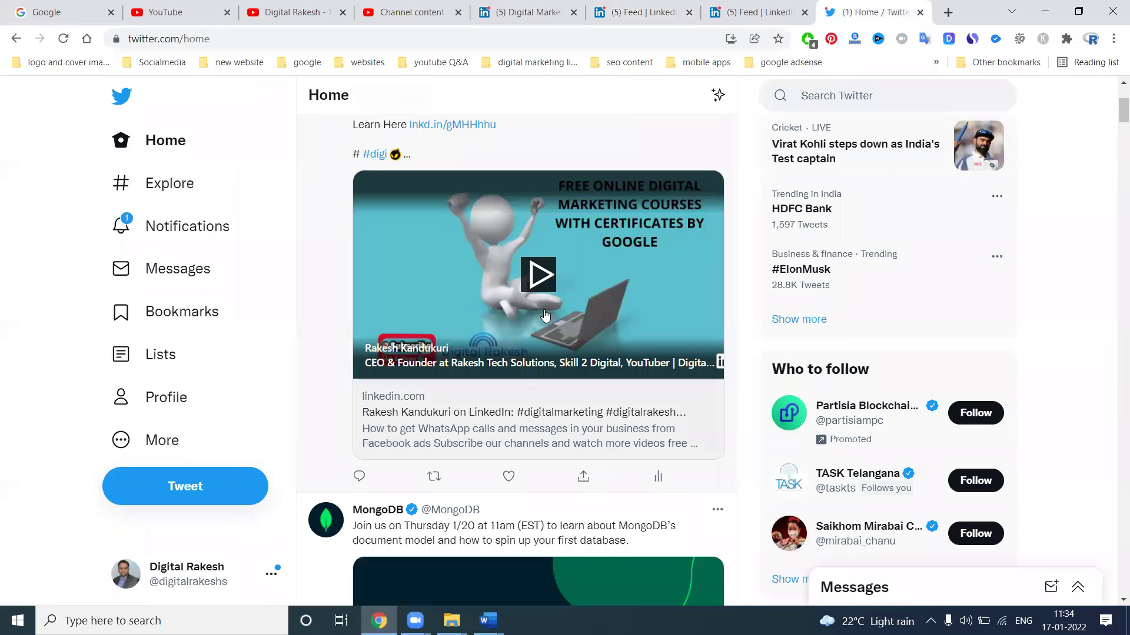
pyautogui.click(540, 285)
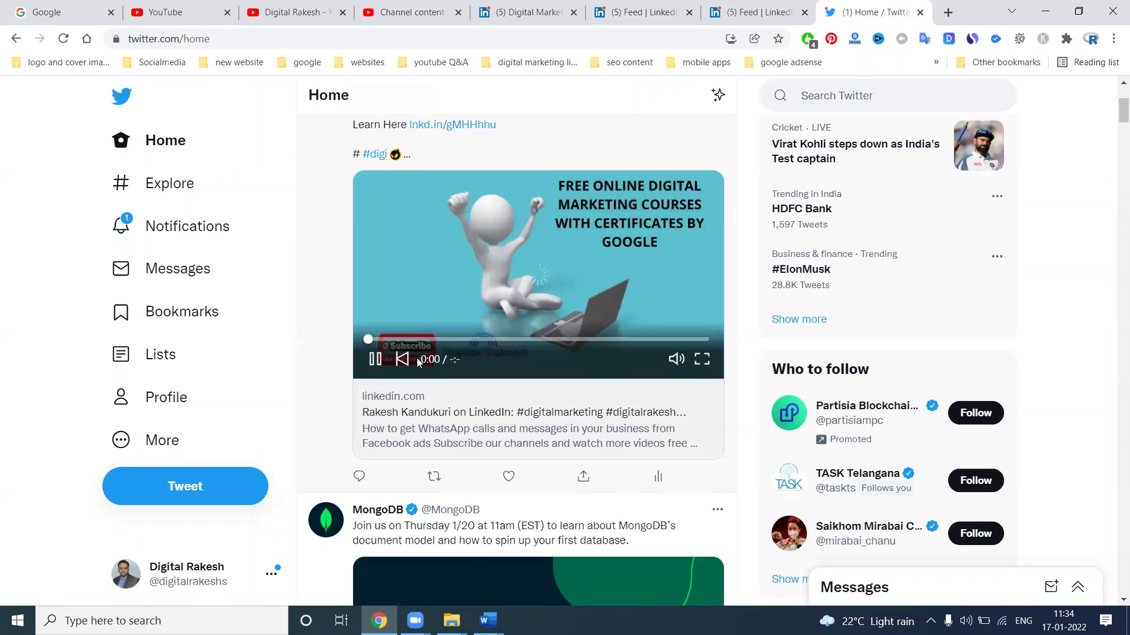
pyautogui.click(676, 359)
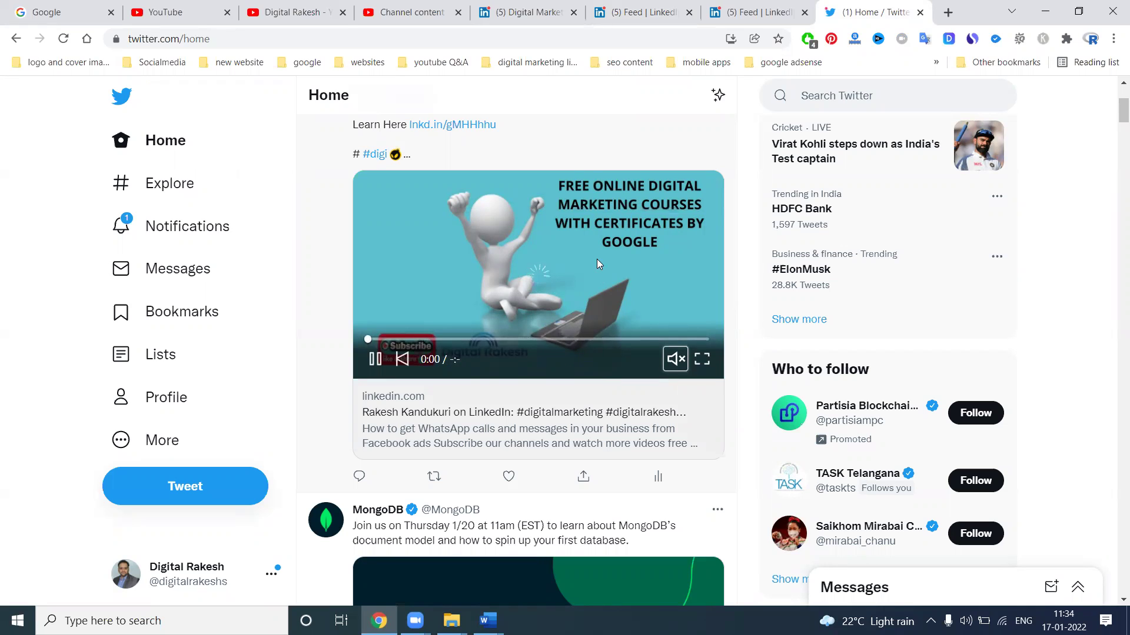
pyautogui.click(386, 406)
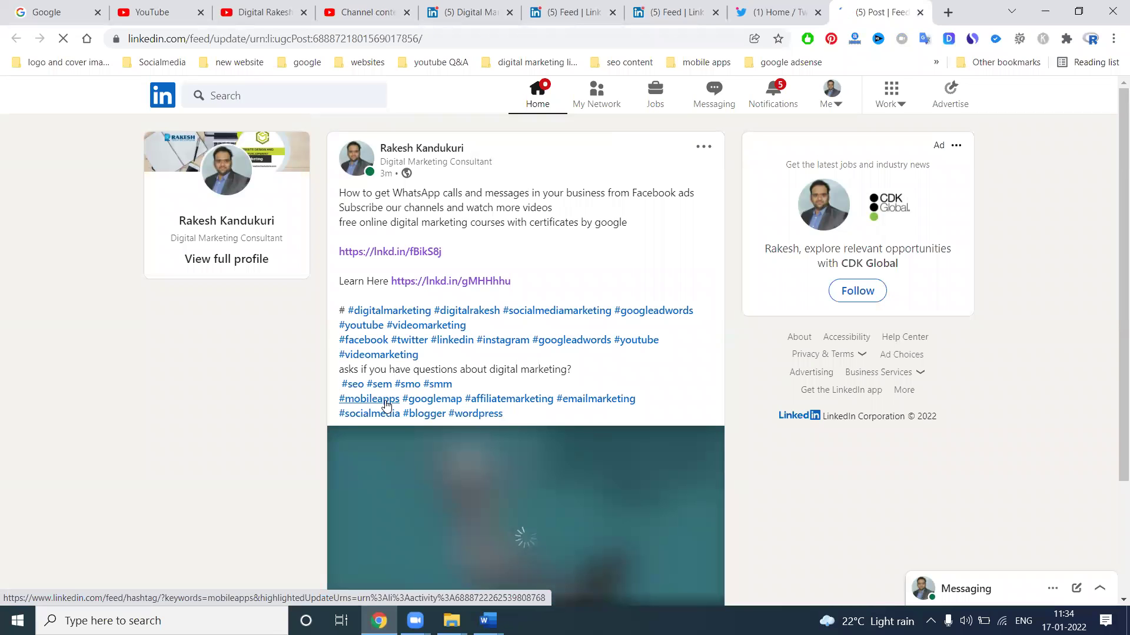
# Step: Return to the LinkedIn feed and examine the Digital Rakesh page post and its sharing options
pyautogui.click(562, 5)
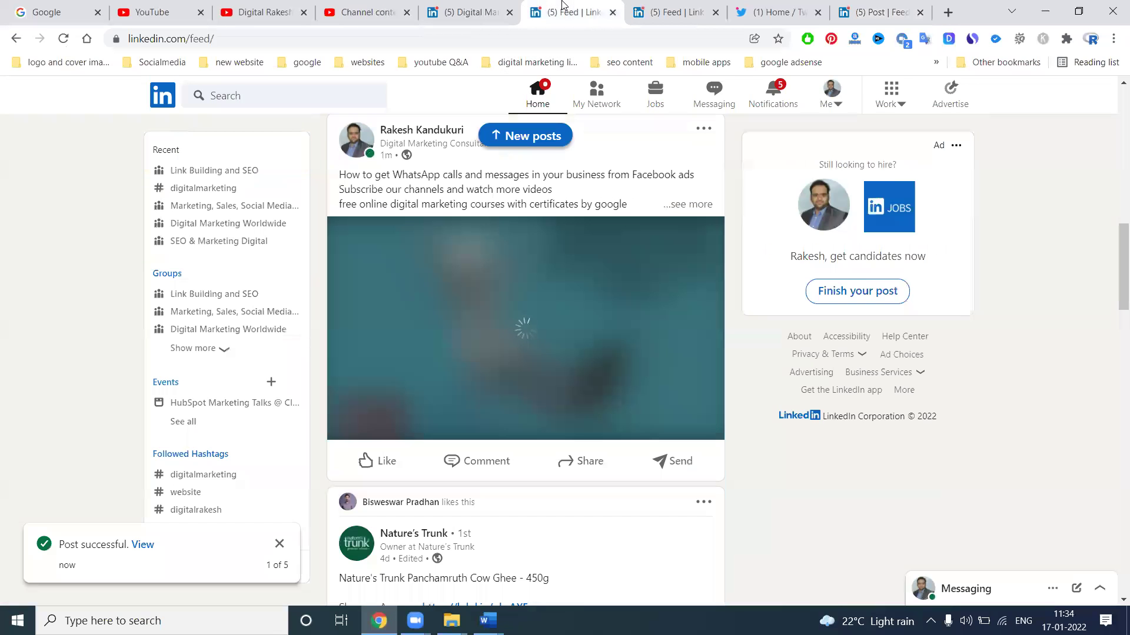
pyautogui.scroll(-2, 607, 238)
pyautogui.scroll(7, 607, 237)
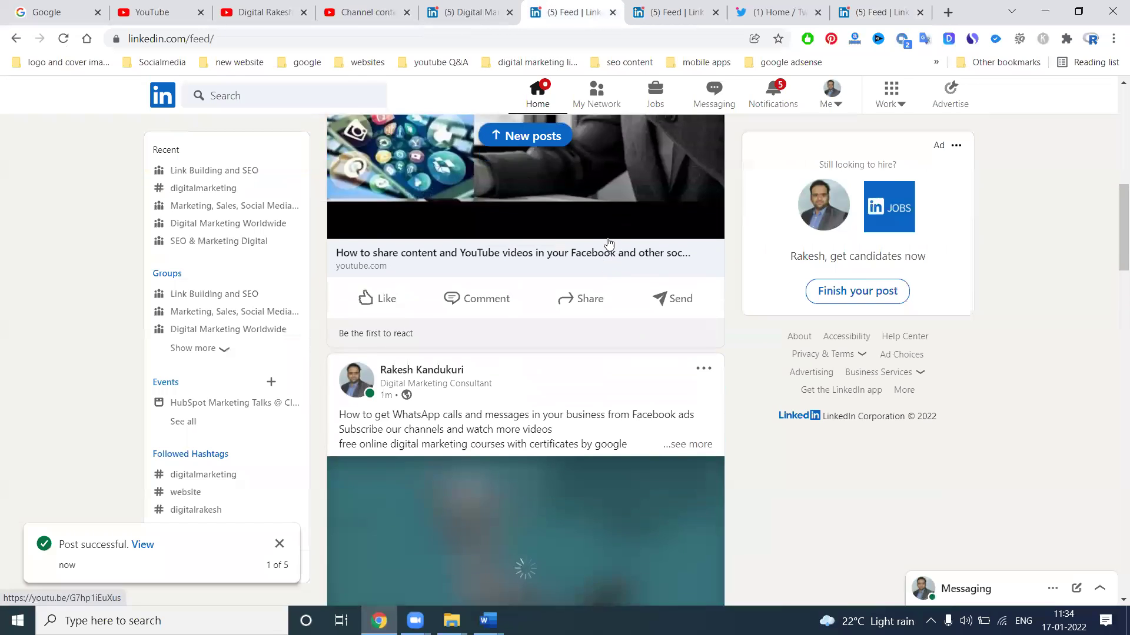
pyautogui.scroll(7, 609, 244)
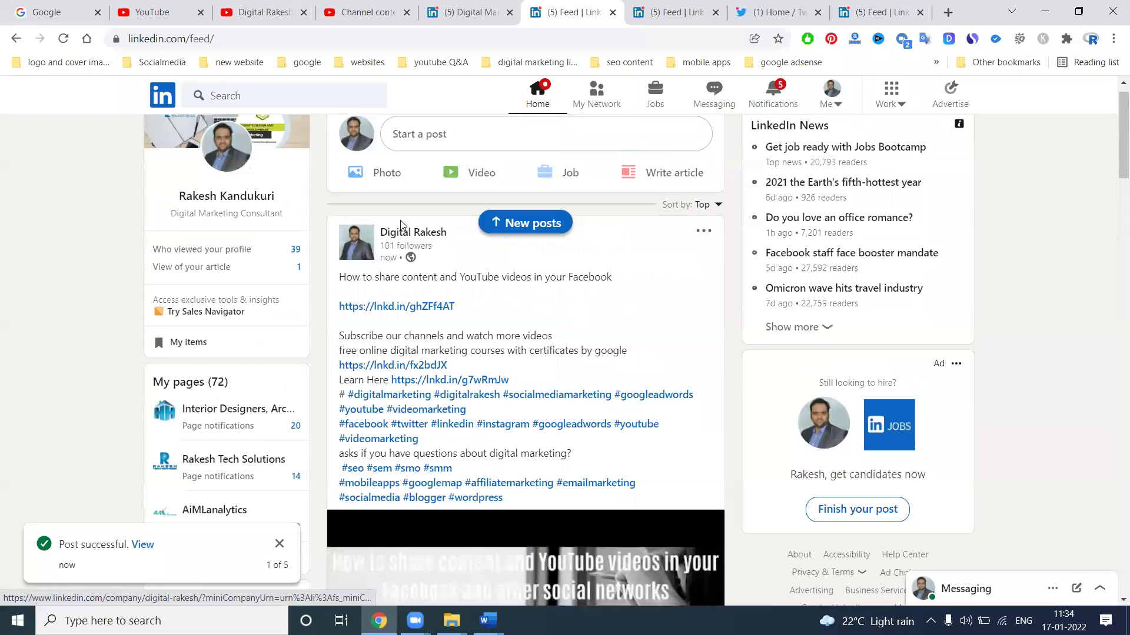
pyautogui.scroll(-1, 508, 285)
pyautogui.scroll(-9, 507, 285)
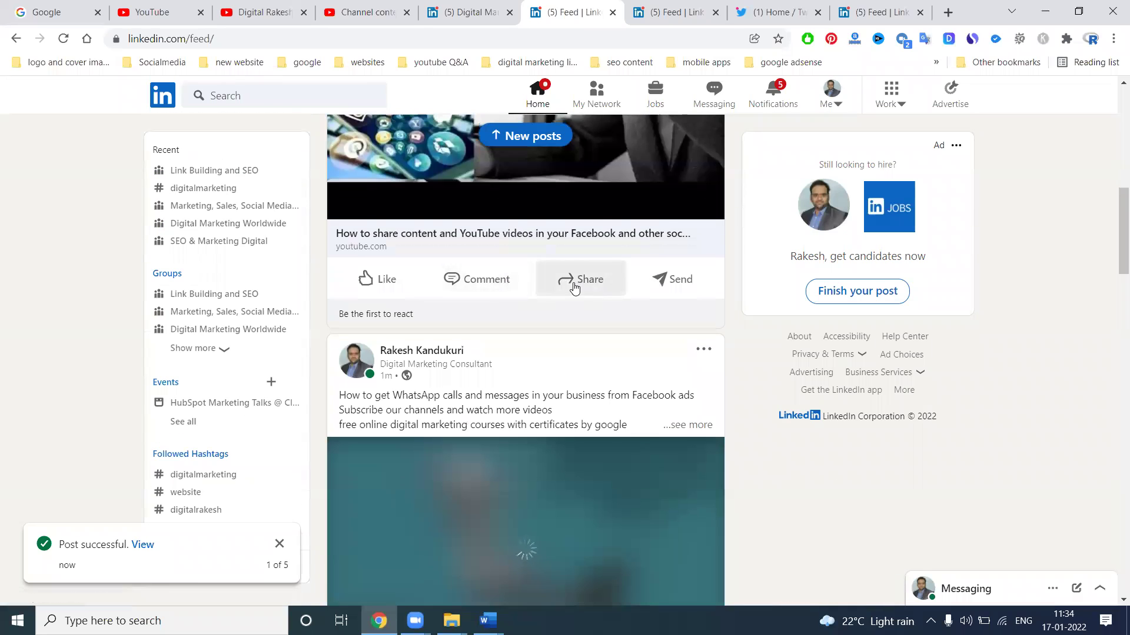
pyautogui.scroll(5, 541, 287)
pyautogui.scroll(5, 513, 289)
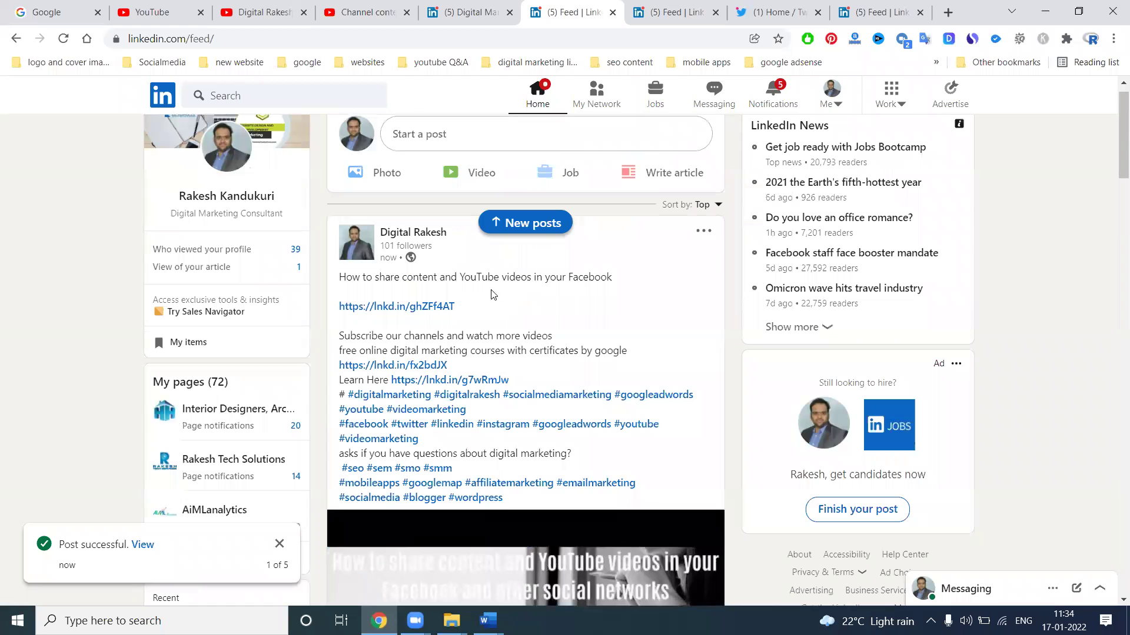
# Step: Copy the full text of the Digital Rakesh post and insert it into a new share of that post to Anyone + Twitter
pyautogui.moveTo(511, 500); pyautogui.dragTo(340, 275)
pyautogui.scroll(-7, 366, 276)
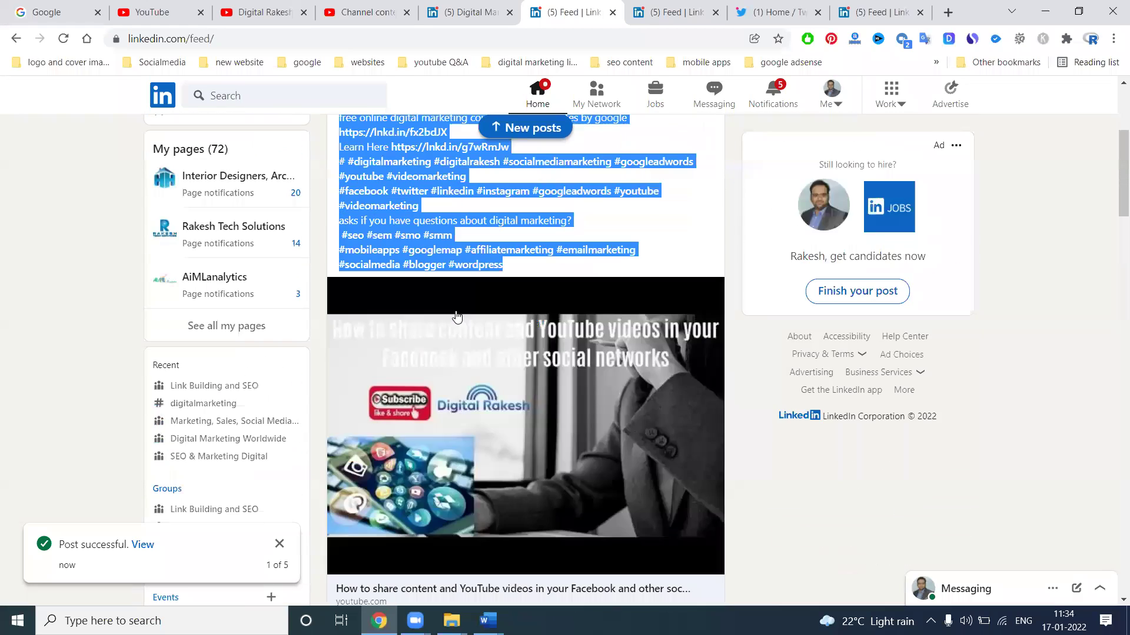
pyautogui.click(557, 420)
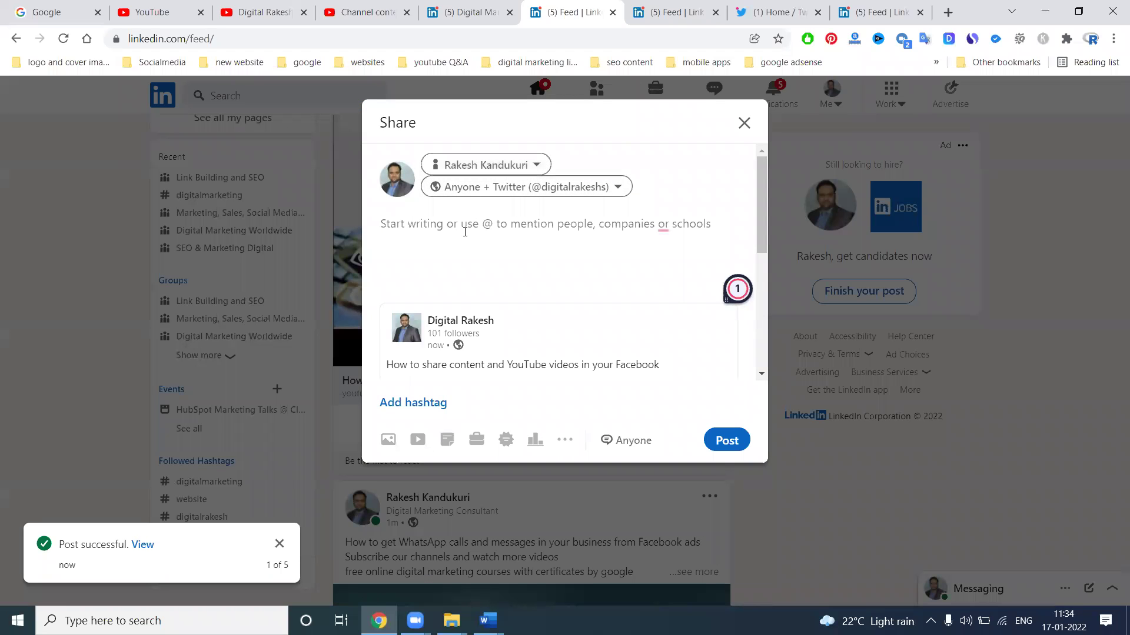
pyautogui.hotkey('ctrl', 'v')
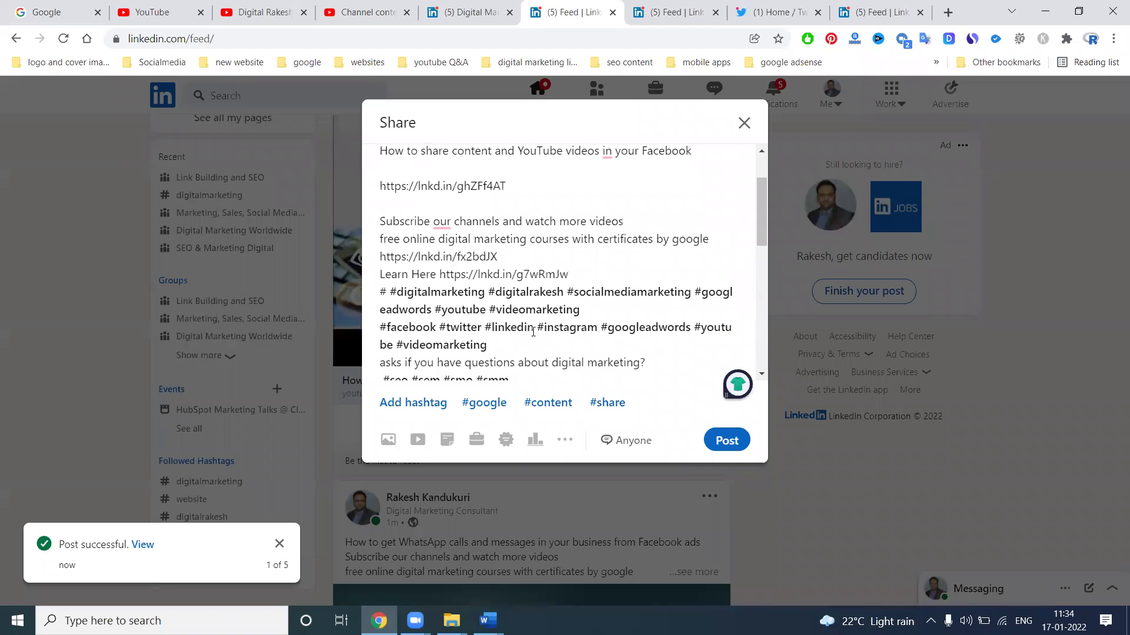
# Step: Delete the share text after the subscribe line, correct that line to "Subscribe to our channels and watch more videos", and publish the share
pyautogui.scroll(-3, 541, 335)
pyautogui.moveTo(572, 345); pyautogui.dragTo(382, 169)
pyautogui.press('BackSpace')
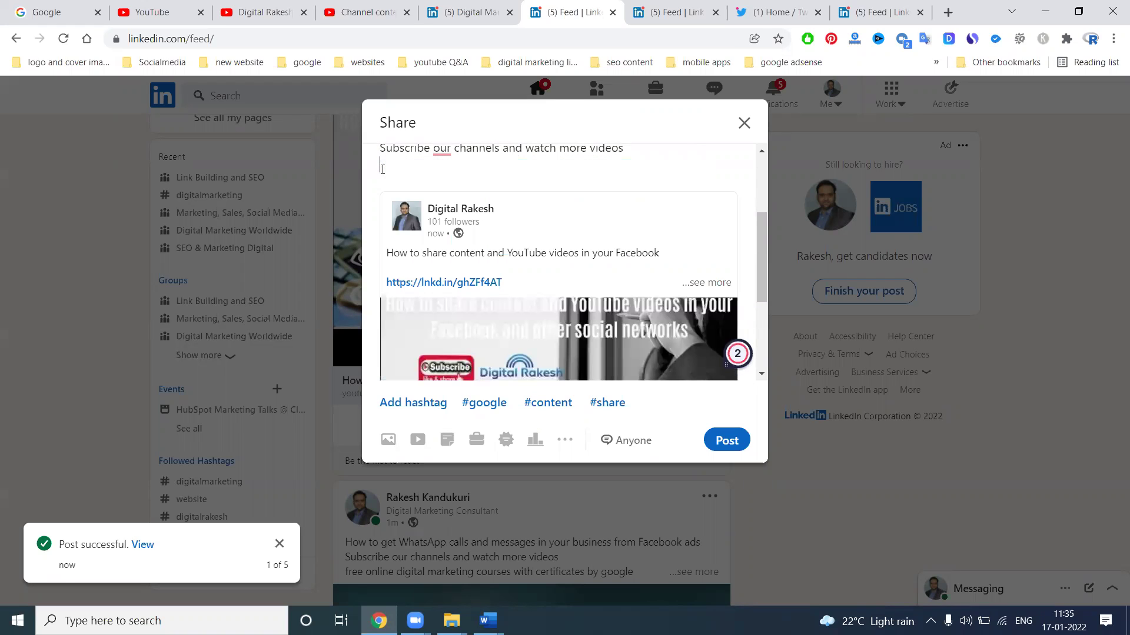
pyautogui.scroll(3, 458, 156)
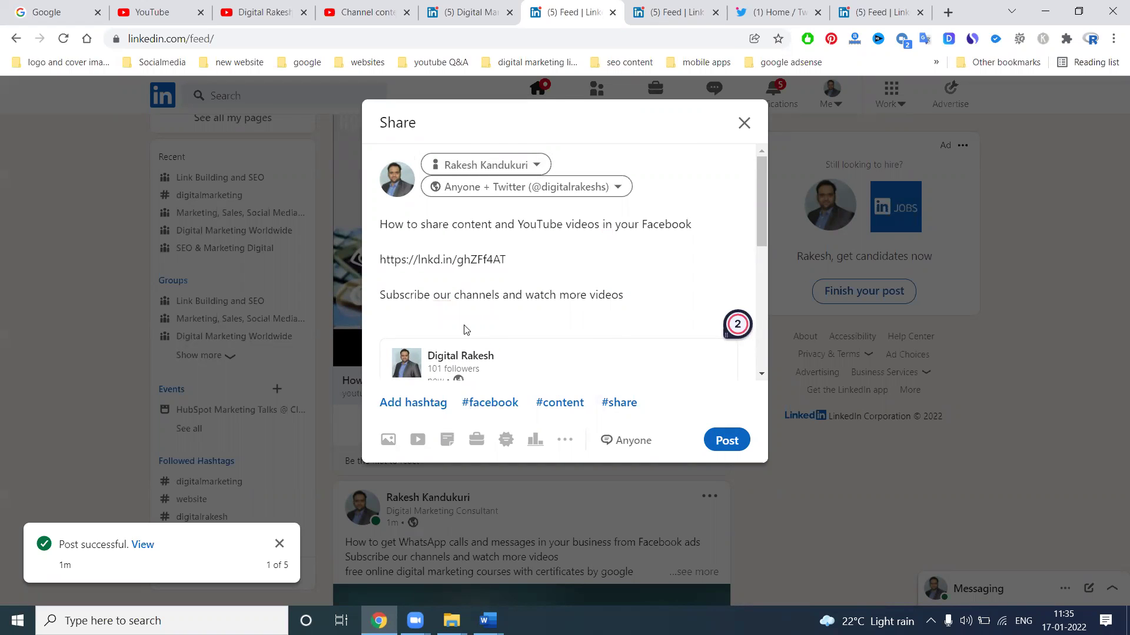
pyautogui.moveTo(450, 311)
pyautogui.click(448, 332)
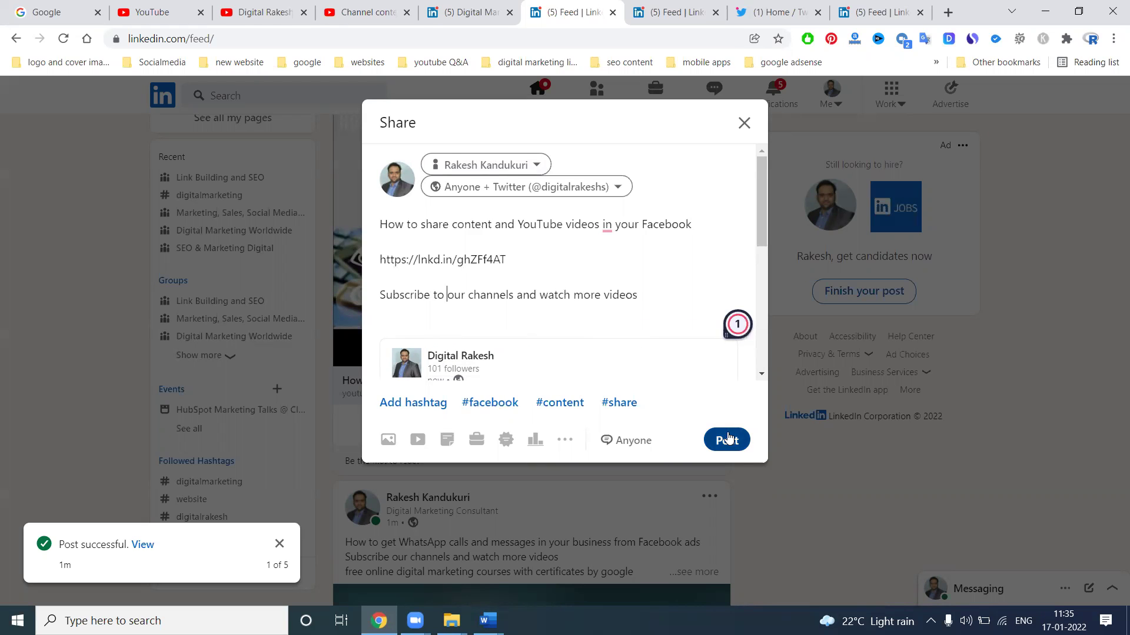
pyautogui.click(728, 440)
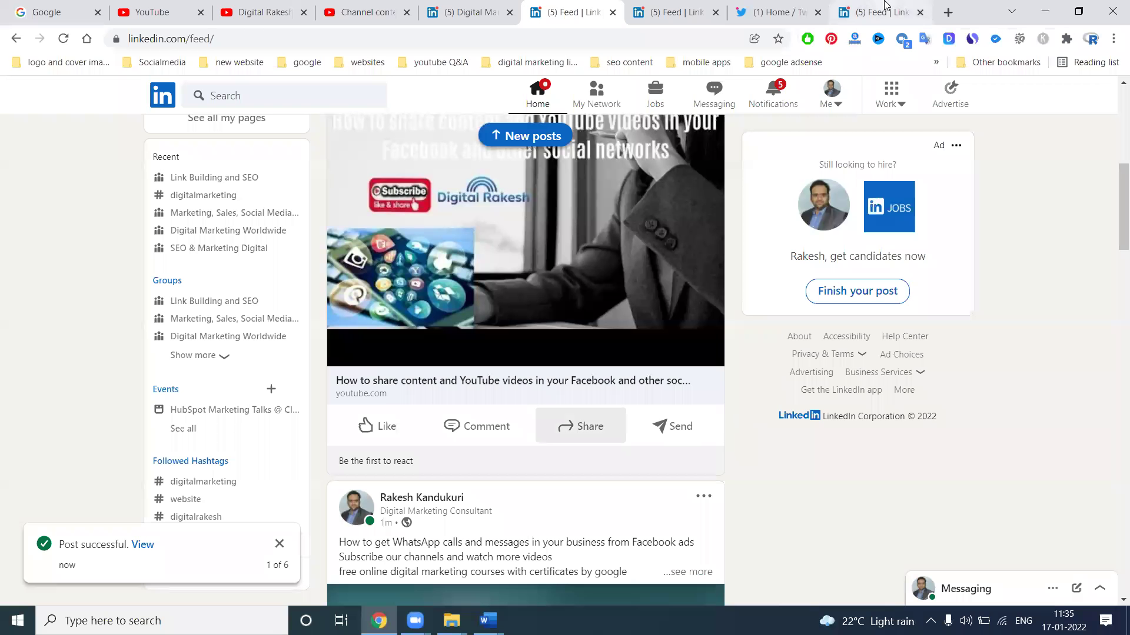
# Step: Switch to Twitter, look through the Digital Rakesh profile's tweets for the shared post, and refresh the page
pyautogui.click(884, 4)
pyautogui.click(777, 11)
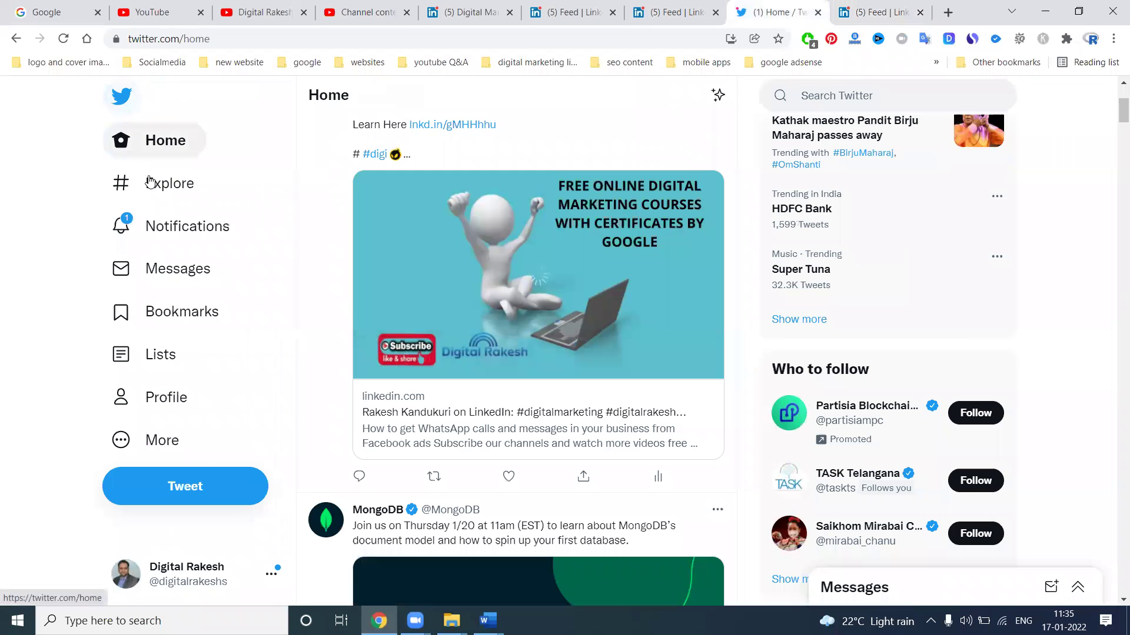
pyautogui.click(117, 397)
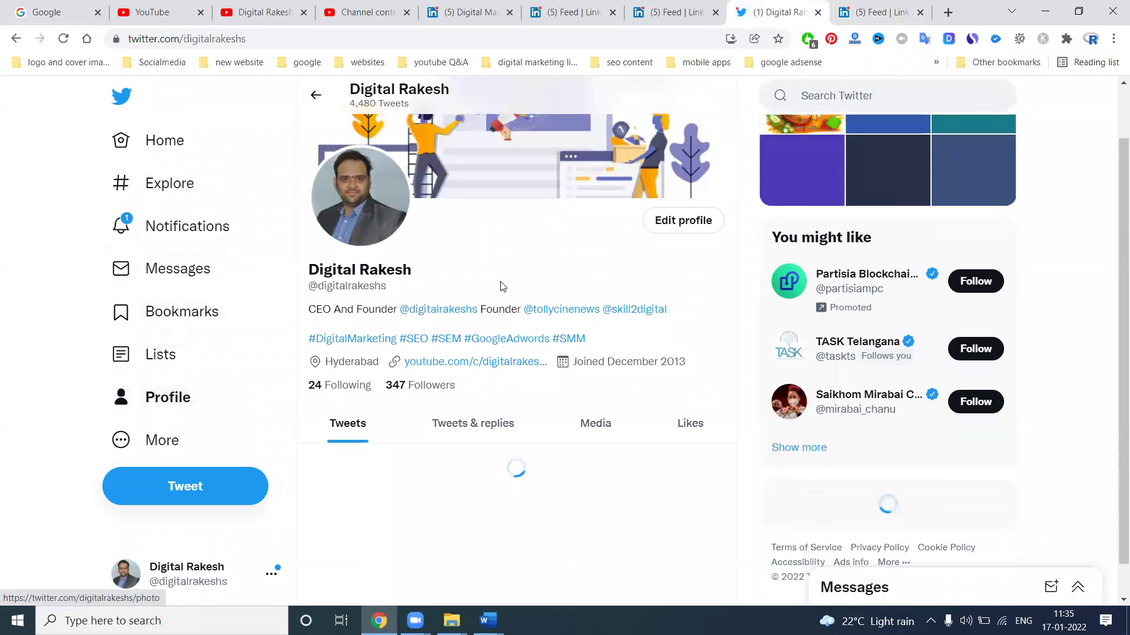
pyautogui.scroll(-5, 501, 286)
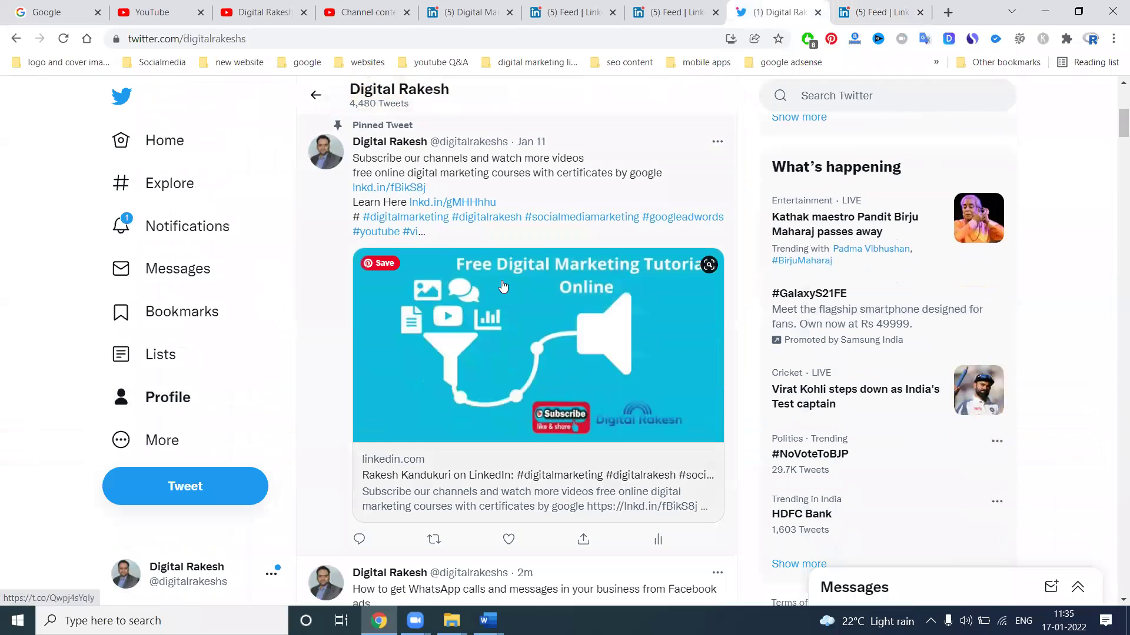
pyautogui.click(65, 40)
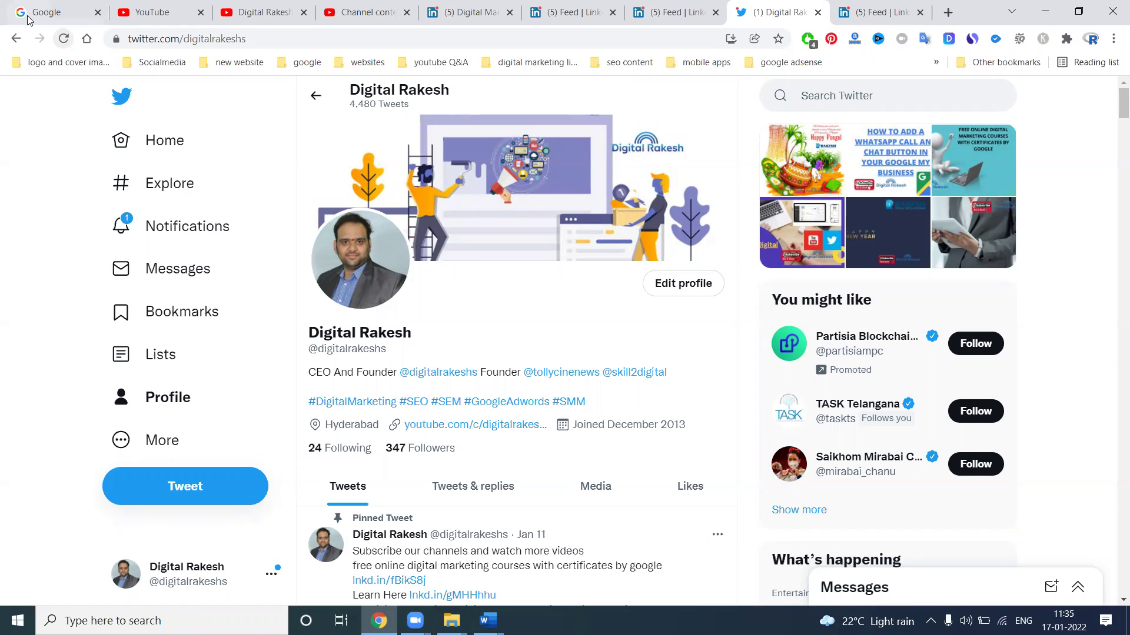
# Step: Return to the LinkedIn feed and open the YouTube channel subscription link in the Digital Rakesh post
pyautogui.click(547, 8)
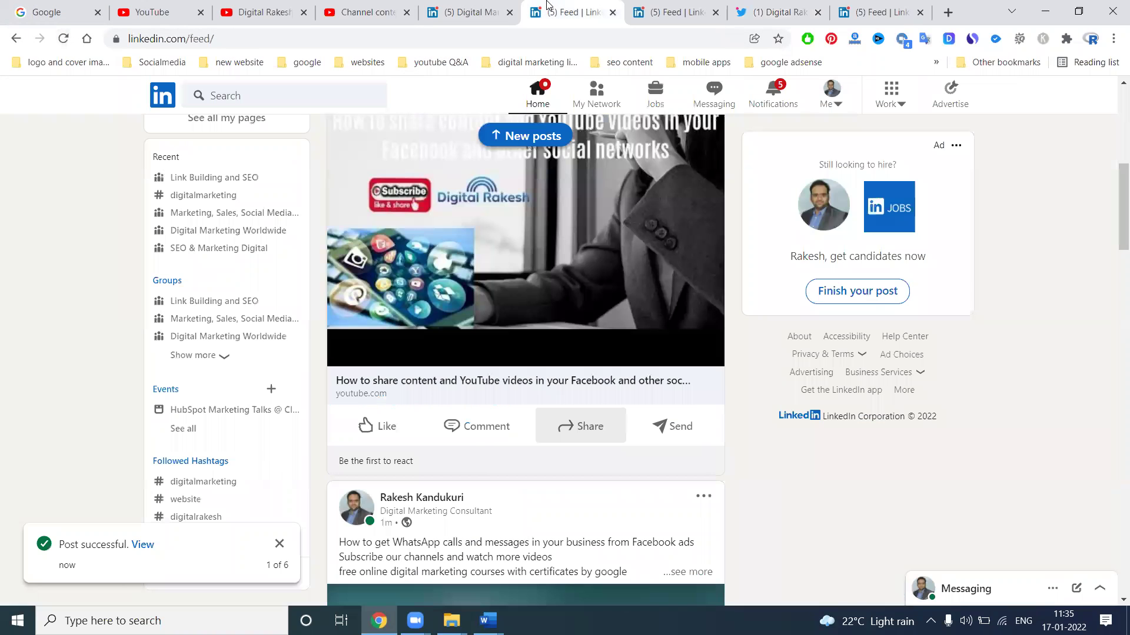
pyautogui.scroll(5, 511, 247)
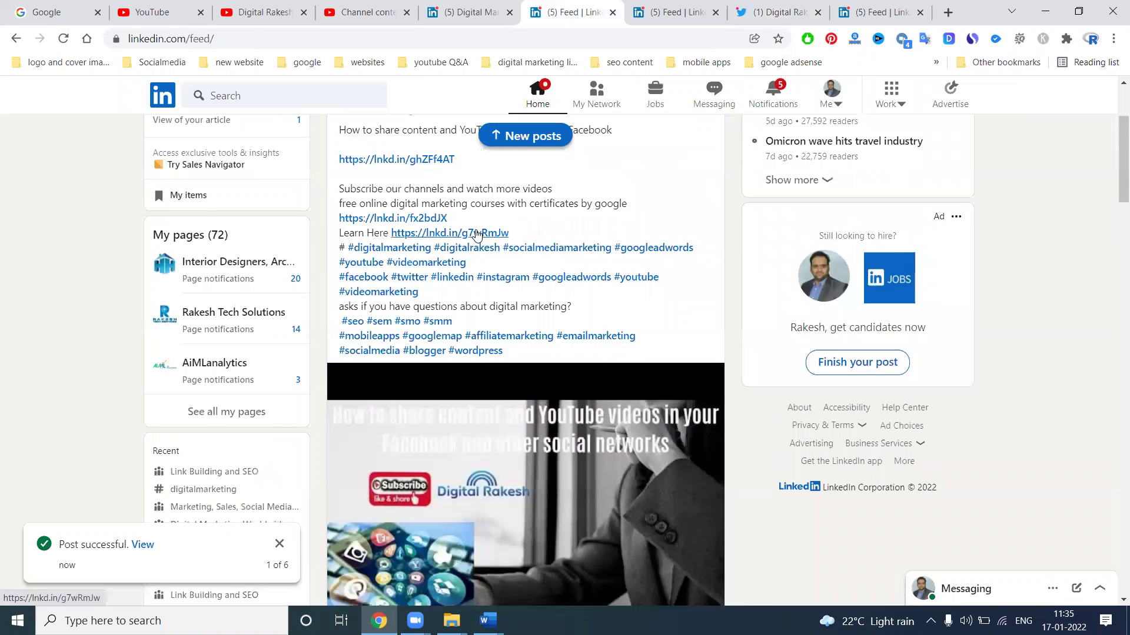
pyautogui.click(414, 222)
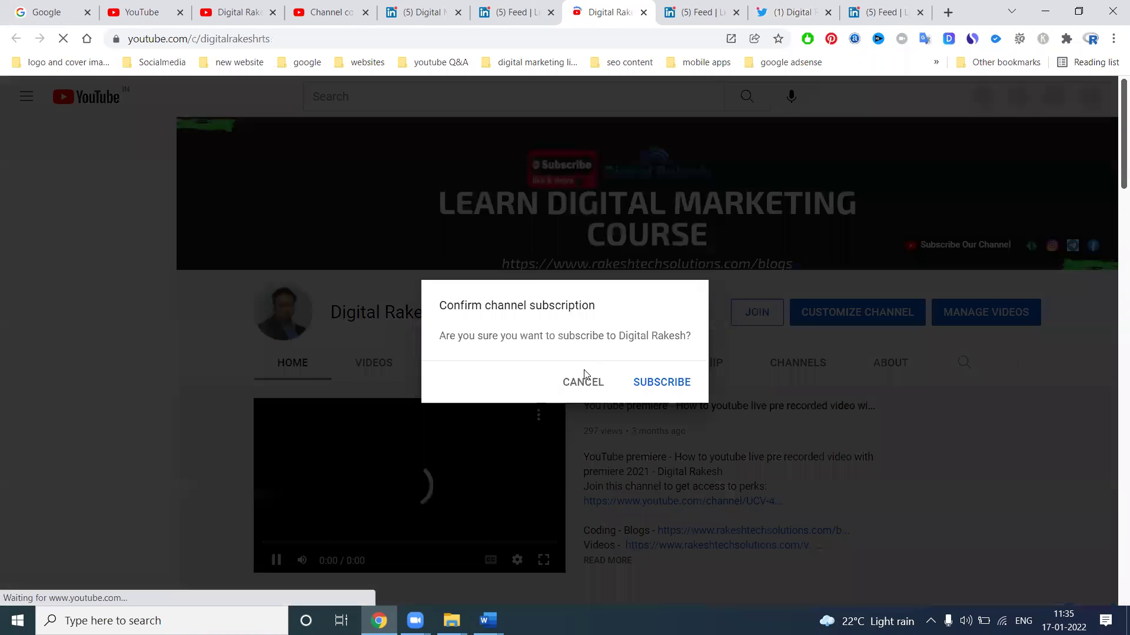
# Step: Decline the channel subscription, view the channel's uploaded videos and close the YouTube page
pyautogui.click(581, 382)
pyautogui.click(359, 360)
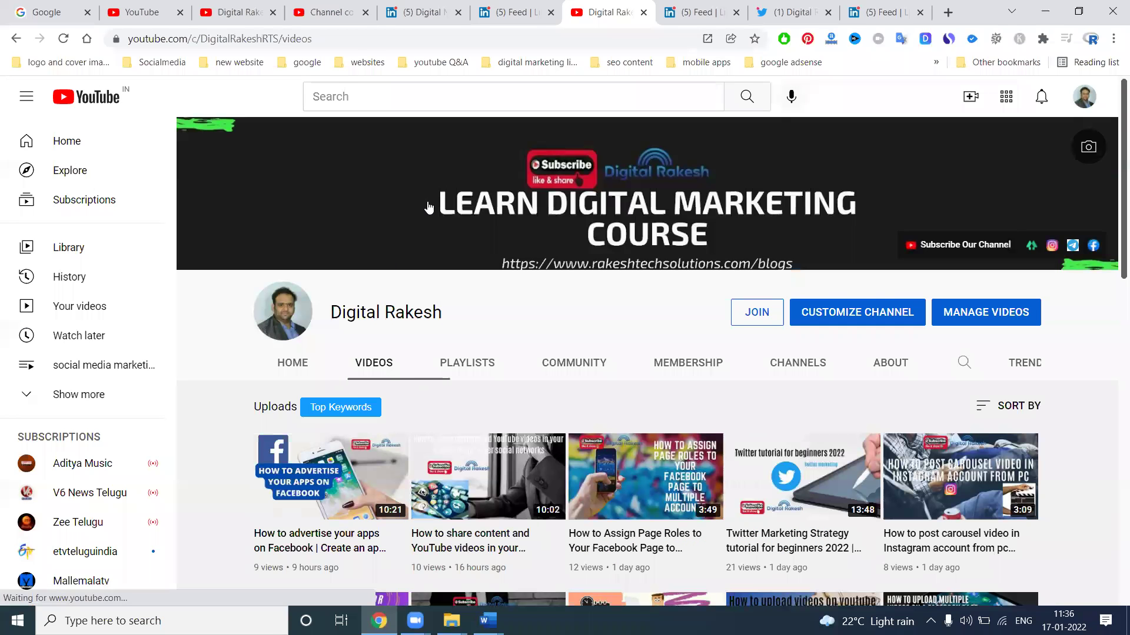
pyautogui.click(644, 12)
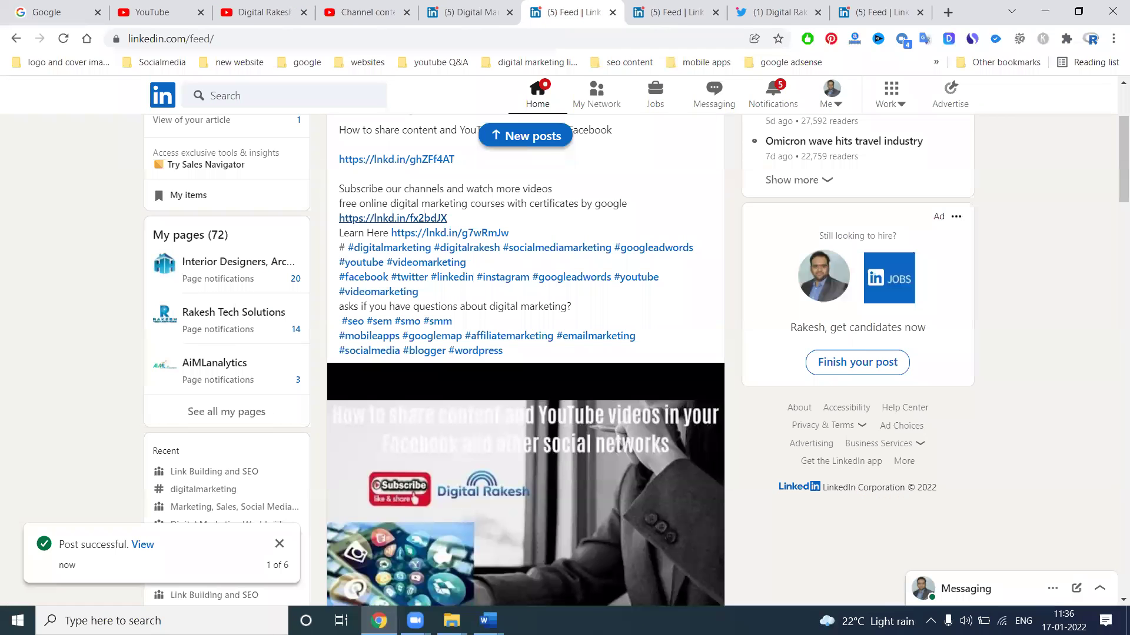
# Step: Switch to the smo content document in Word and examine the subscribe text with its channel confirmation link
pyautogui.click(488, 621)
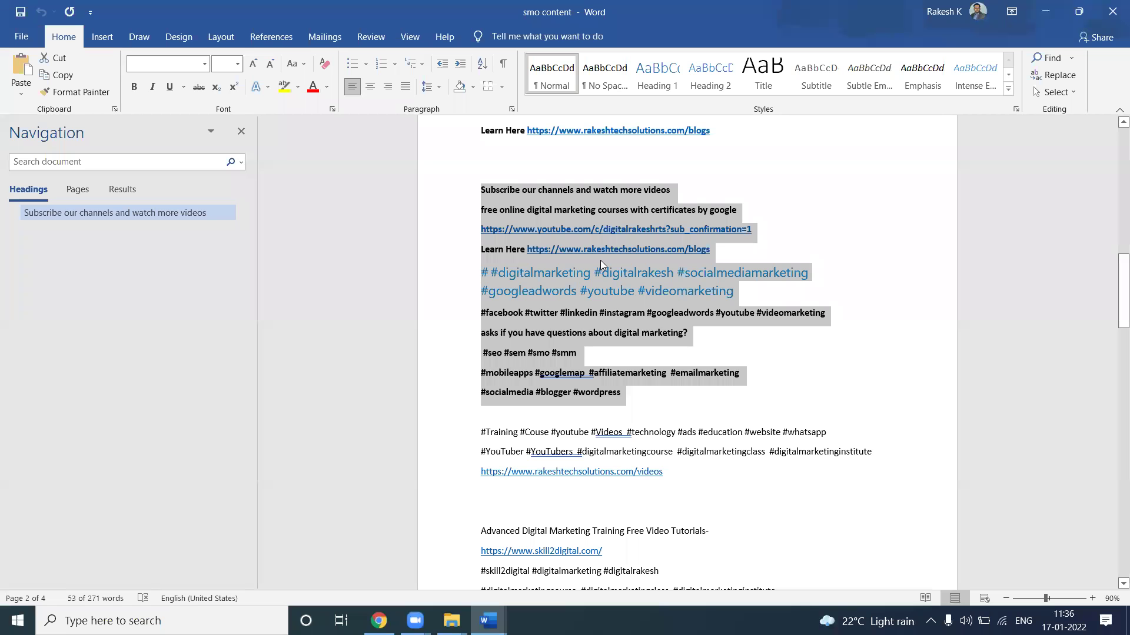
pyautogui.keyDown('ctrl'); pyautogui.scroll(12, 592, 270); pyautogui.keyUp('ctrl')
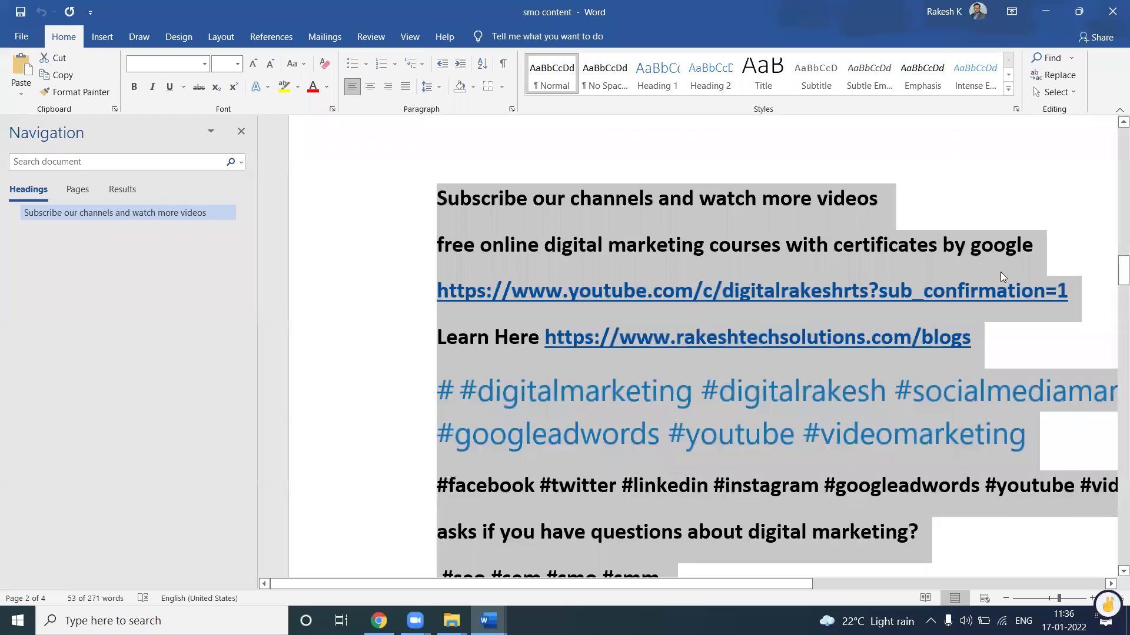
pyautogui.click(1040, 259)
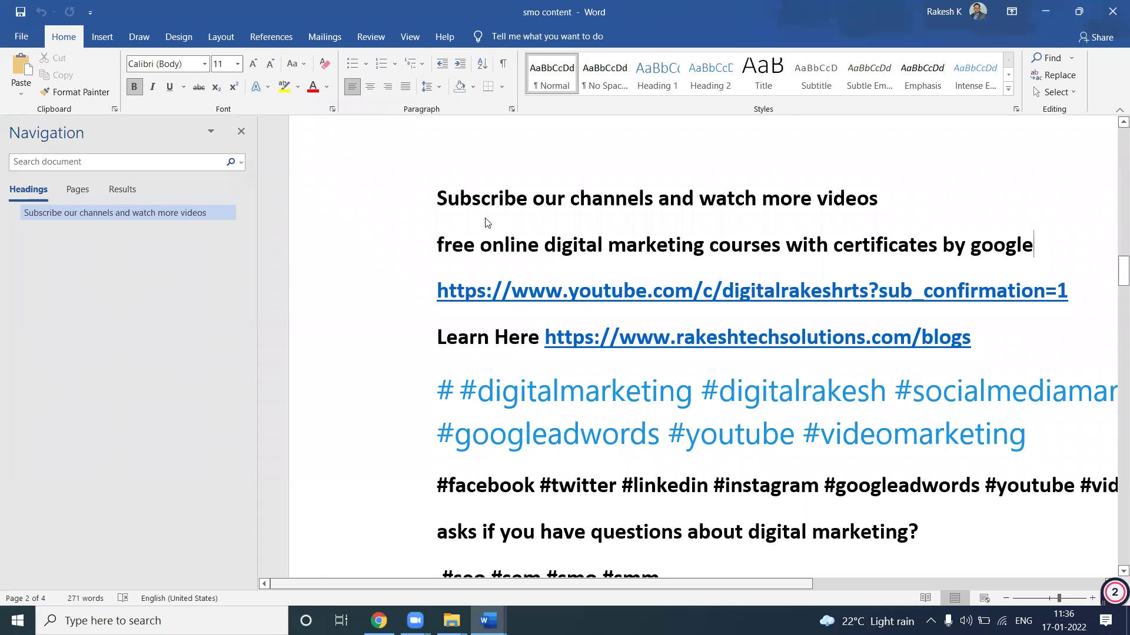
# Step: Switch back to Chrome, refresh the Digital Rakesh Twitter profile and look through its tweets for the shared LinkedIn post
pyautogui.hotkey('alt', 'Tab')
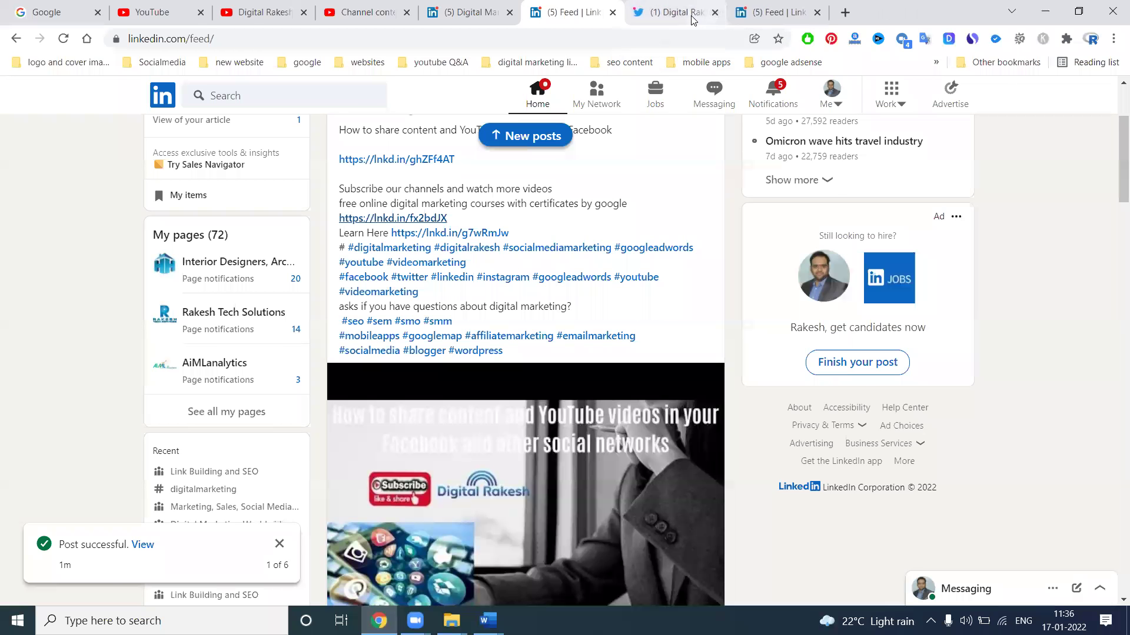
pyautogui.click(692, 13)
pyautogui.press('F5')
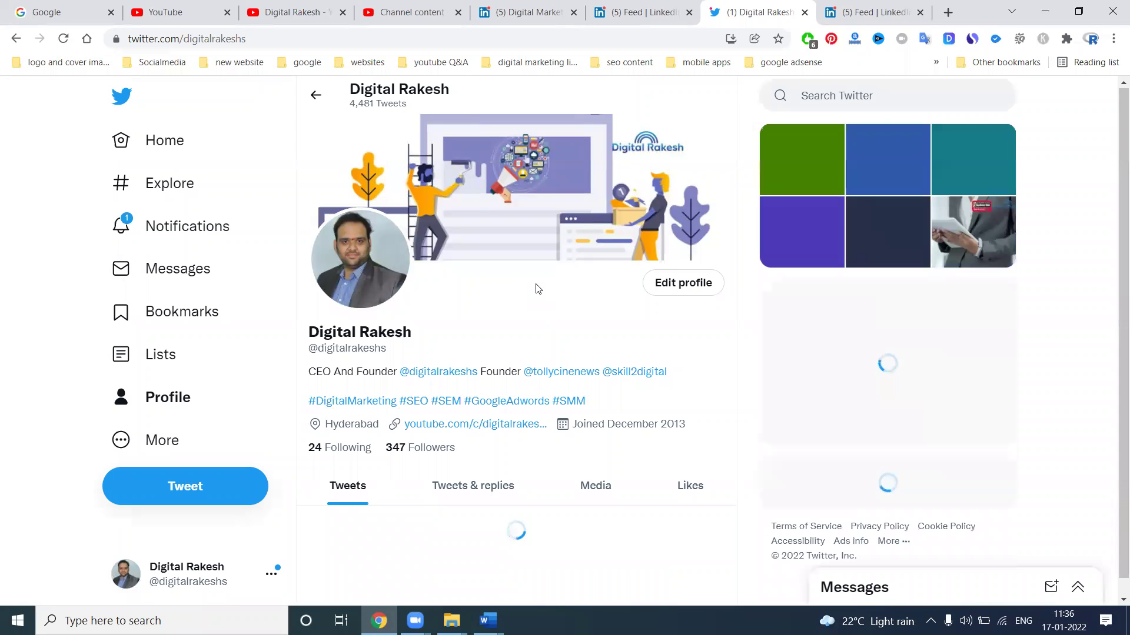
pyautogui.scroll(-2, 535, 288)
pyautogui.scroll(-10, 535, 288)
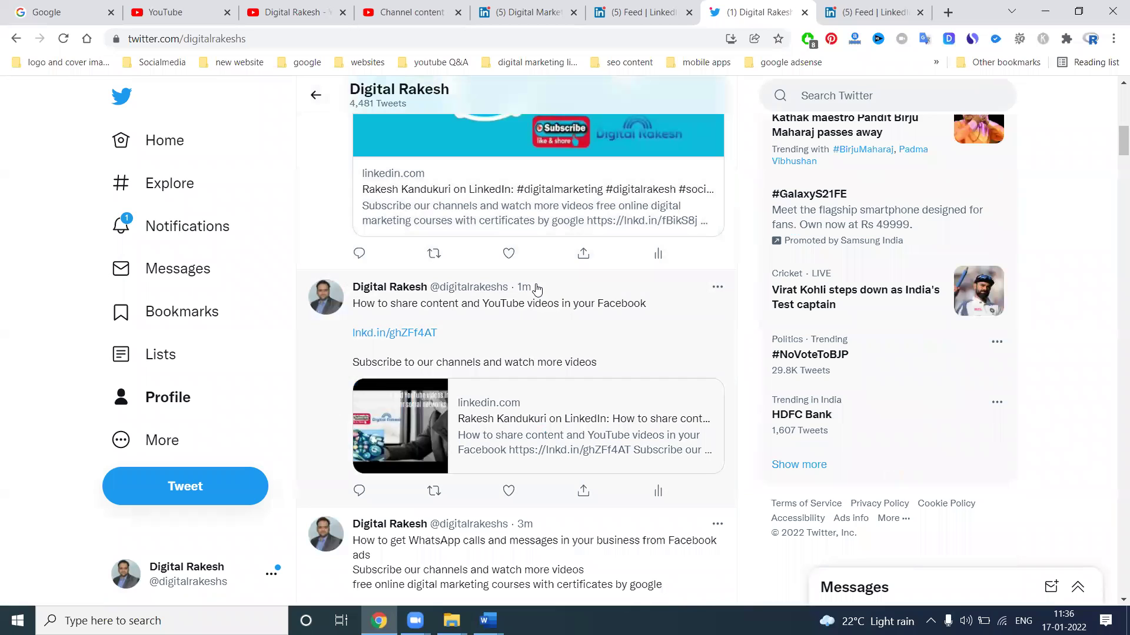
pyautogui.scroll(6, 549, 308)
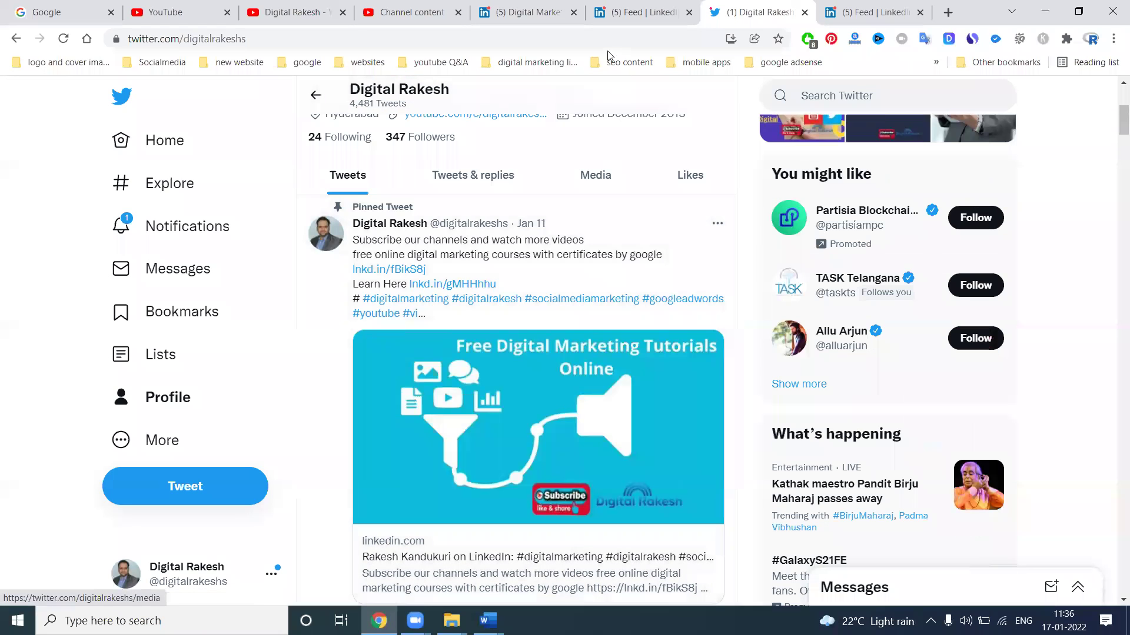
# Step: Return to LinkedIn and reload the home feed
pyautogui.click(575, 5)
pyautogui.click(644, 6)
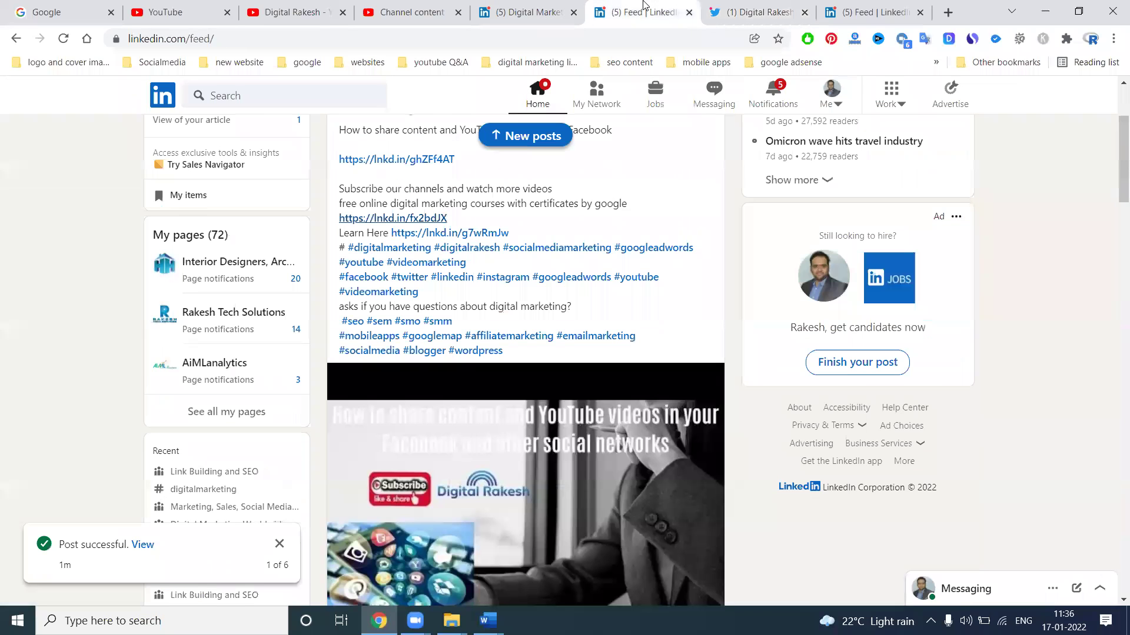
pyautogui.click(539, 91)
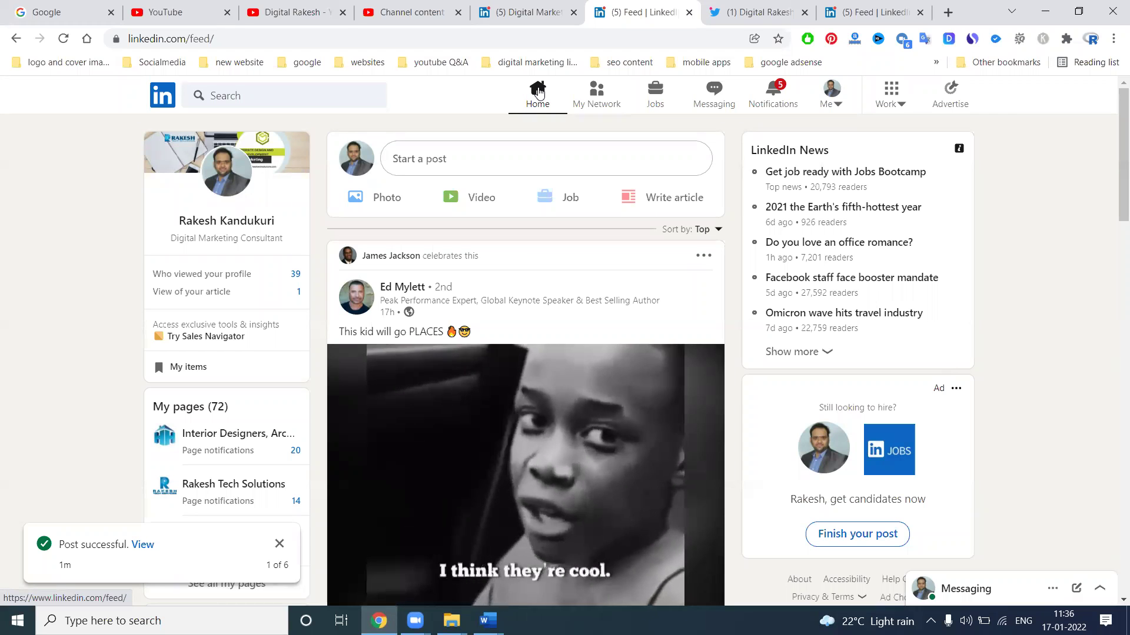
# Step: In YouTube Studio, copy the shareable link of the video "How to Assign Page Roles to Your Facebook Page"
pyautogui.click(416, 5)
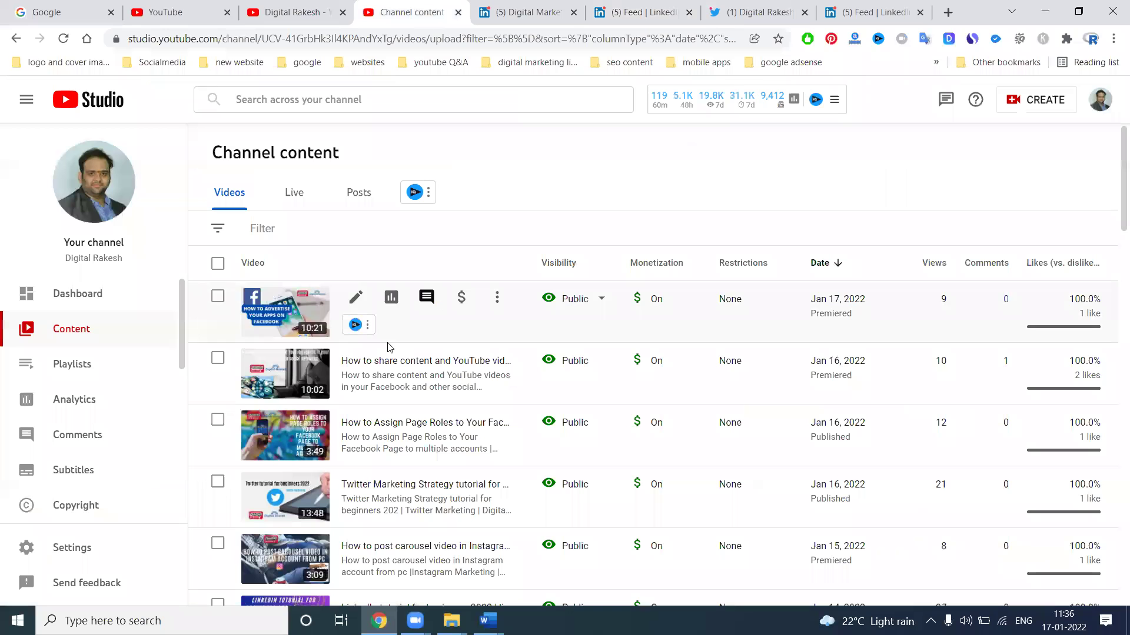
pyautogui.click(497, 421)
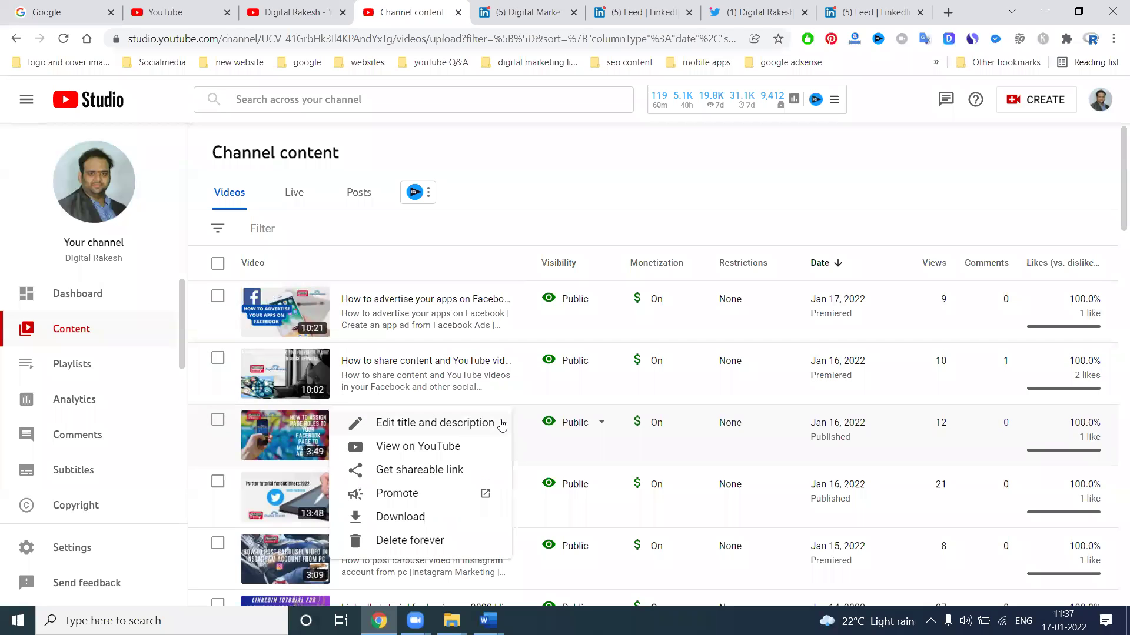
pyautogui.click(432, 470)
# Step: Start a new personal LinkedIn post from the feed and set its audience to the group Digital Marketing Worldwide
pyautogui.click(548, 12)
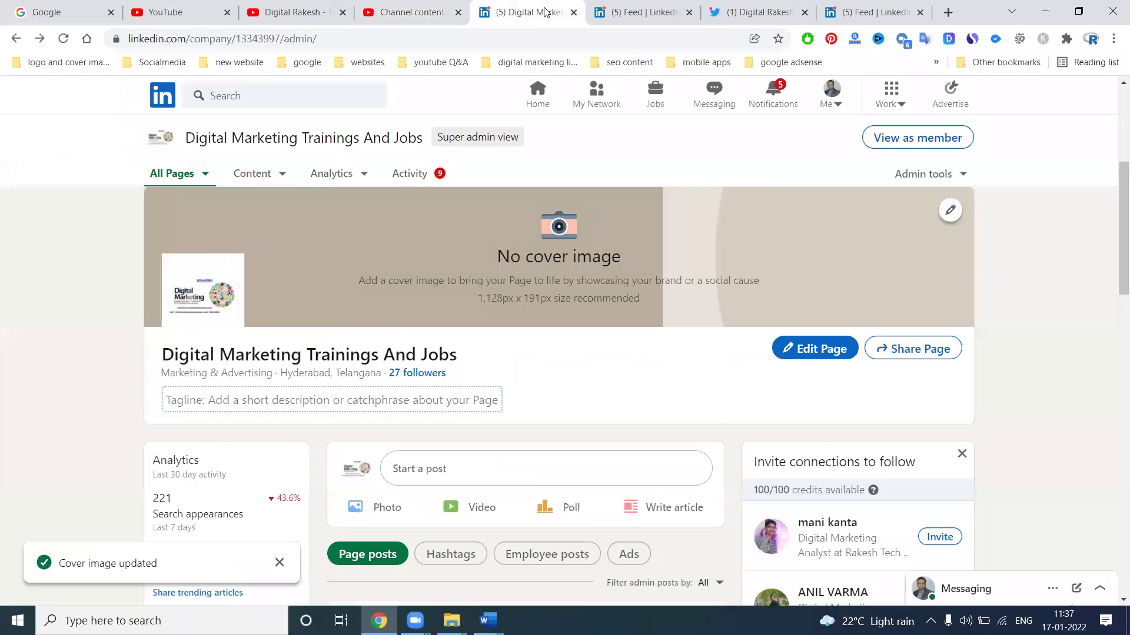
pyautogui.click(599, 7)
pyautogui.click(501, 177)
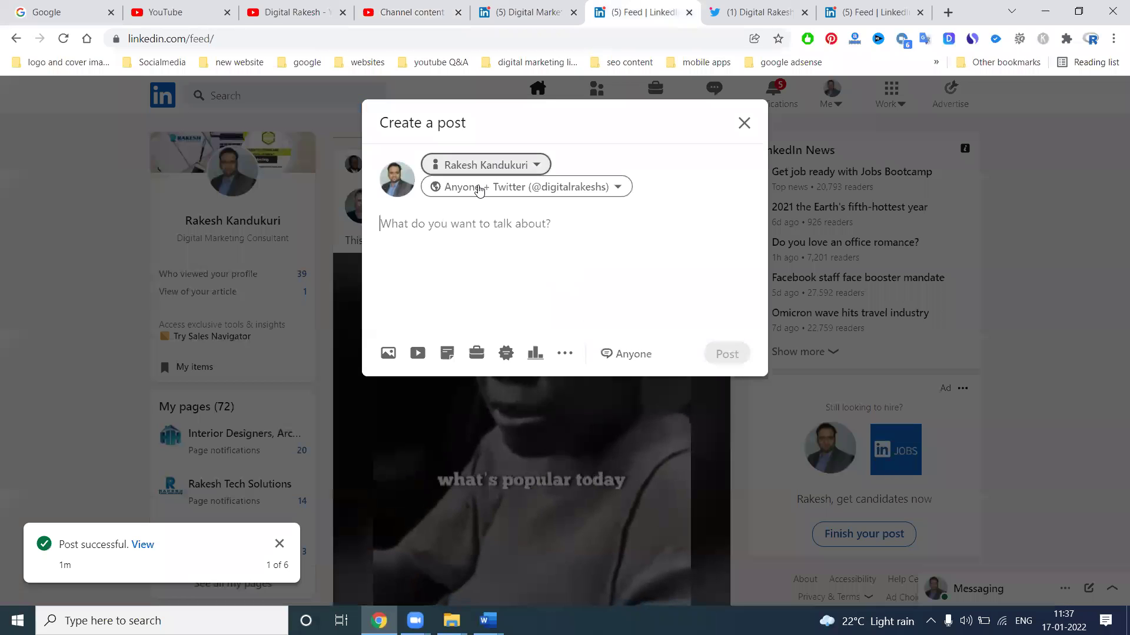
pyautogui.click(484, 187)
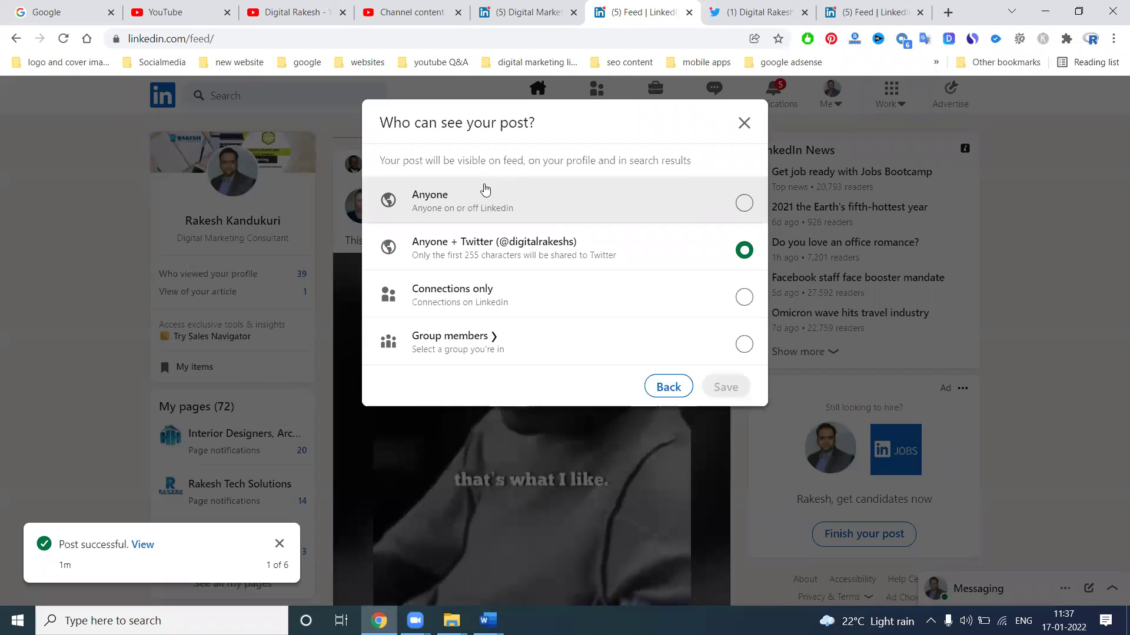
pyautogui.click(474, 344)
pyautogui.click(472, 300)
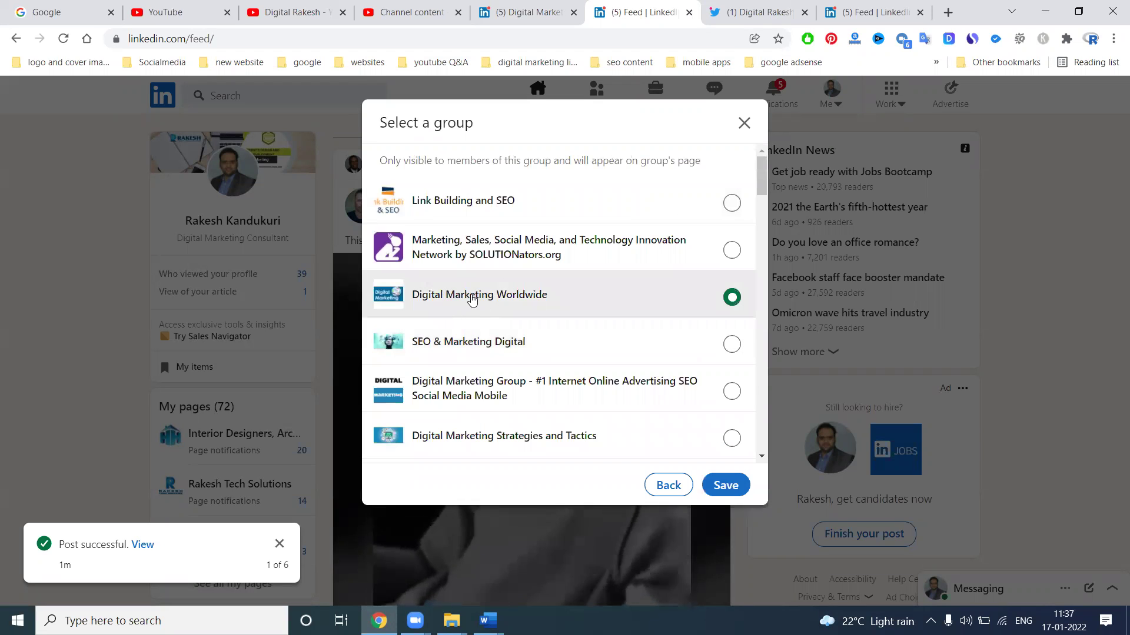
pyautogui.click(726, 485)
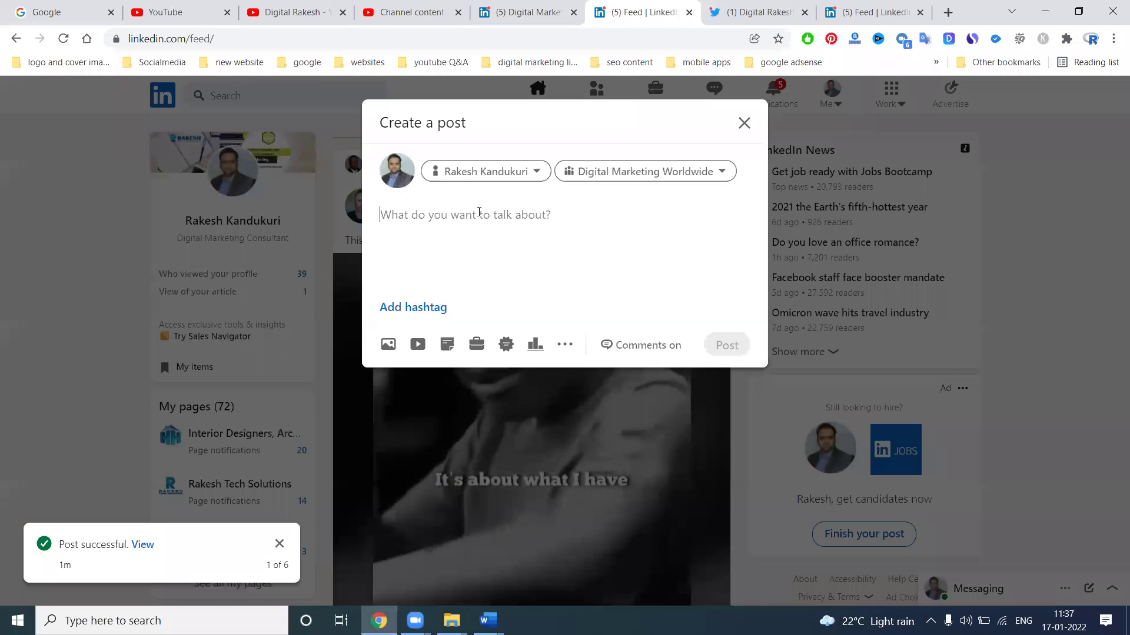
pyautogui.press('Return')
pyautogui.press('Return')
pyautogui.hotkey('ctrl', 'v')
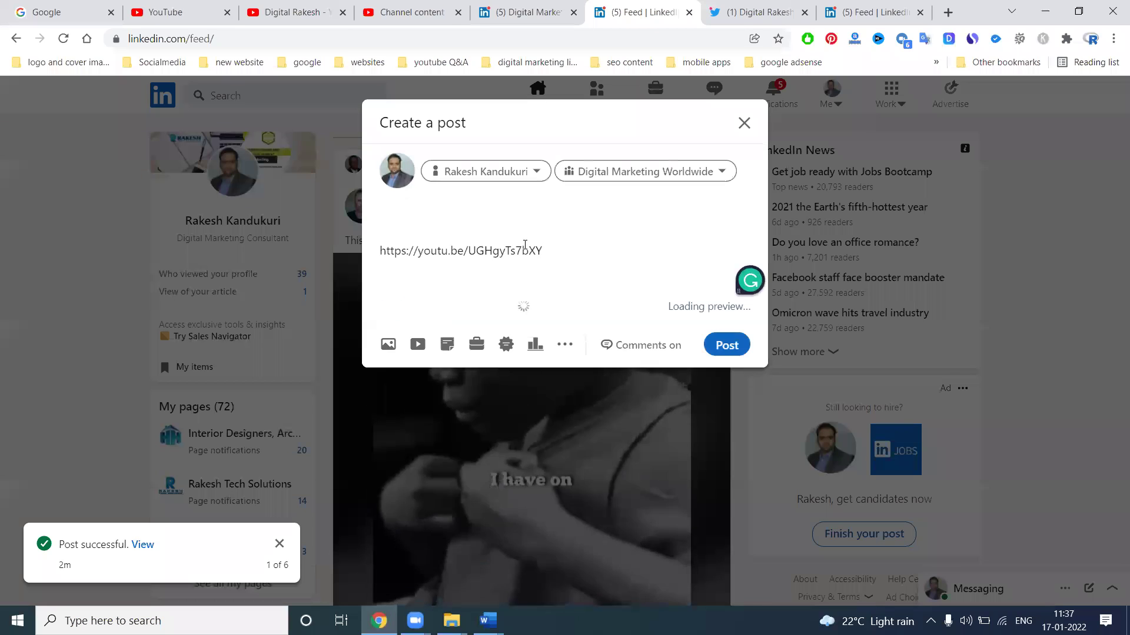
pyautogui.scroll(-1, 525, 250)
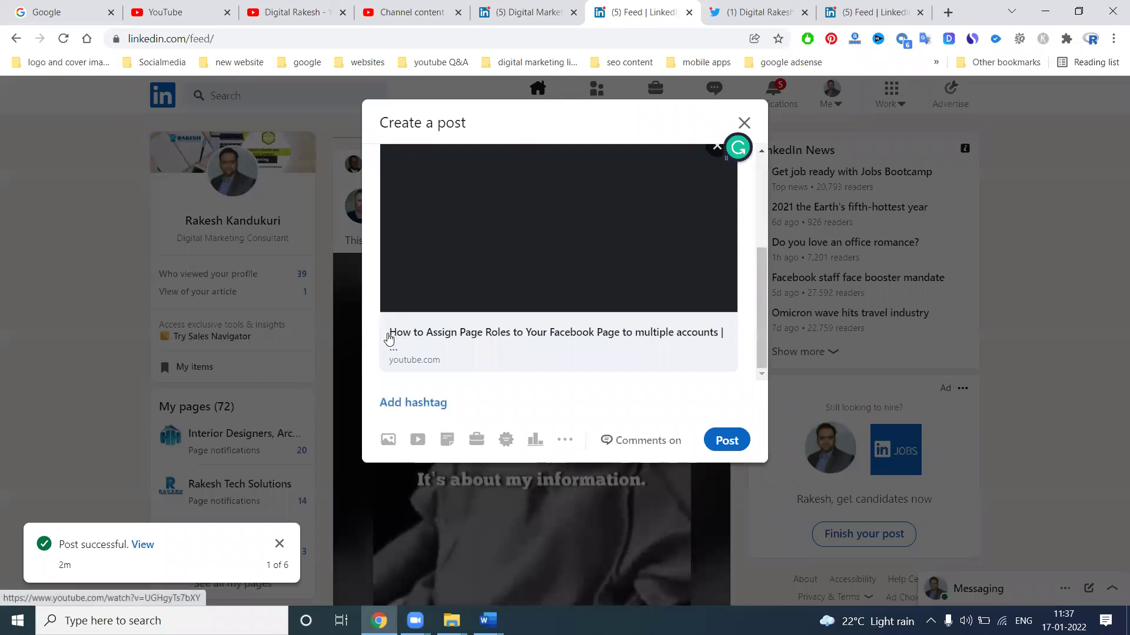
# Step: Copy the title "How to Assign Page Roles to Your Facebook Page to multiple accounts" from the preview above the link and remove the blank lines
pyautogui.moveTo(389, 333); pyautogui.dragTo(716, 335)
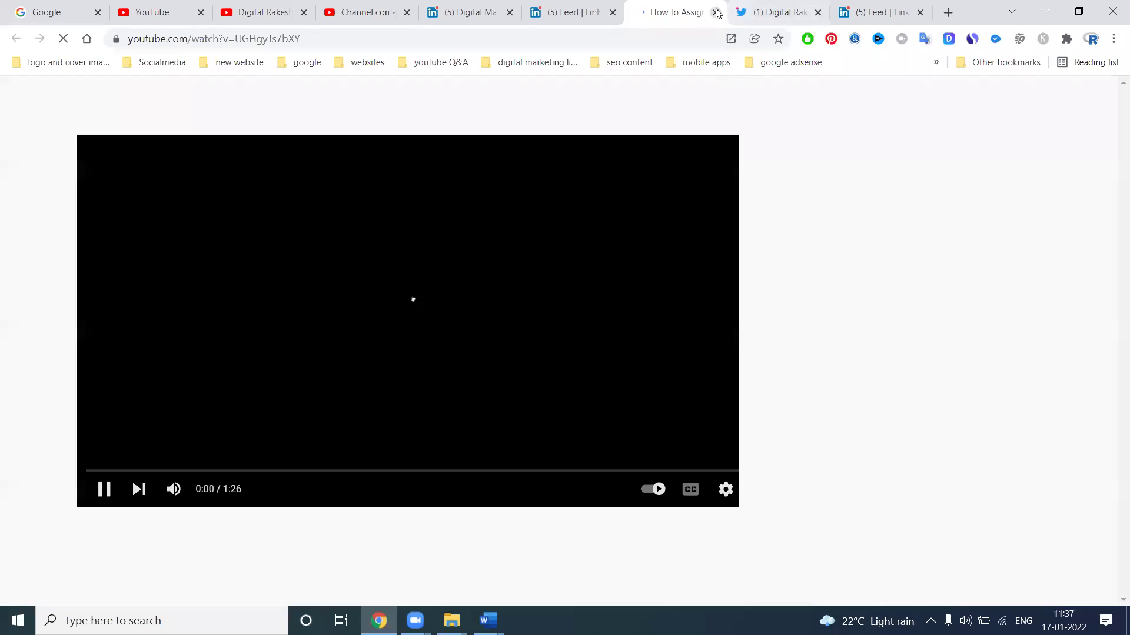
pyautogui.click(716, 12)
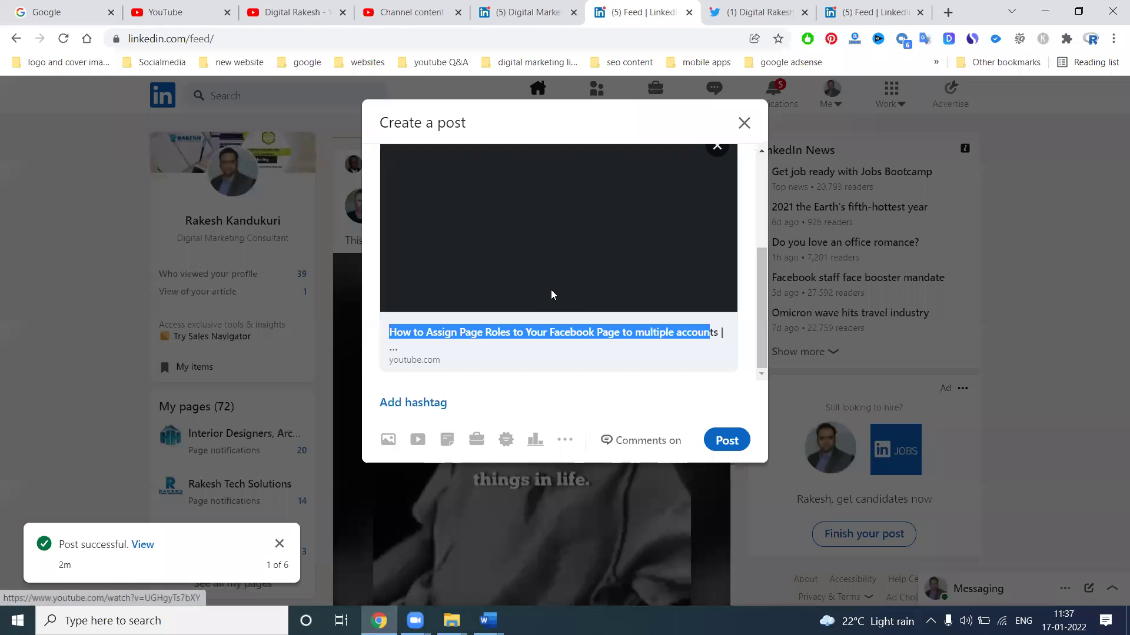
pyautogui.hotkey('shift', 'Right')
pyautogui.hotkey('shift', 'Right')
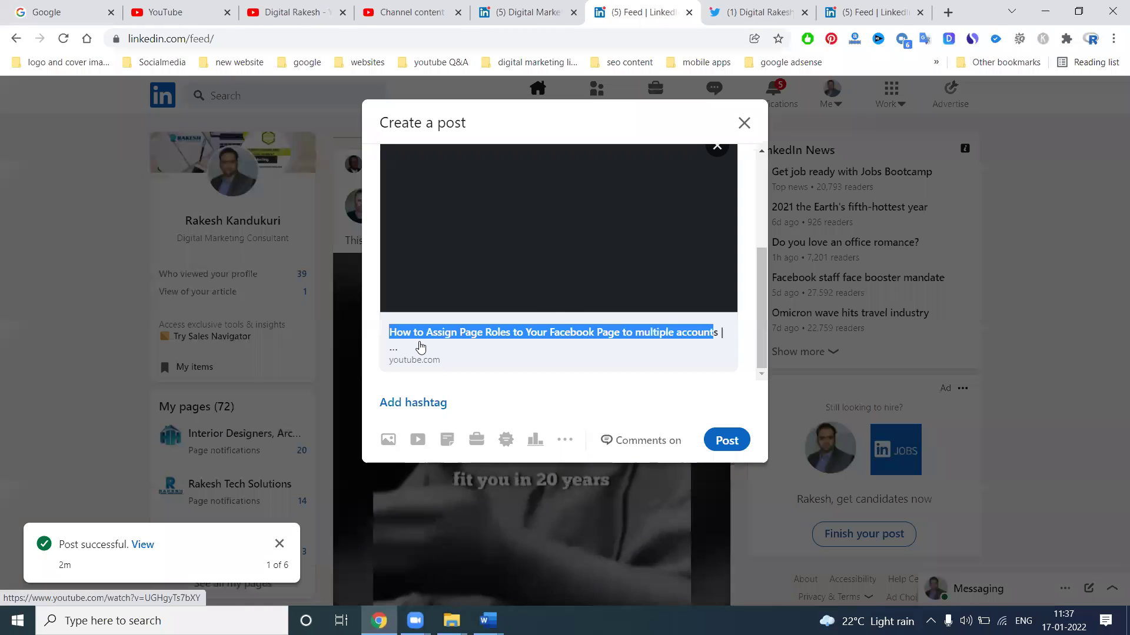
pyautogui.scroll(5, 451, 224)
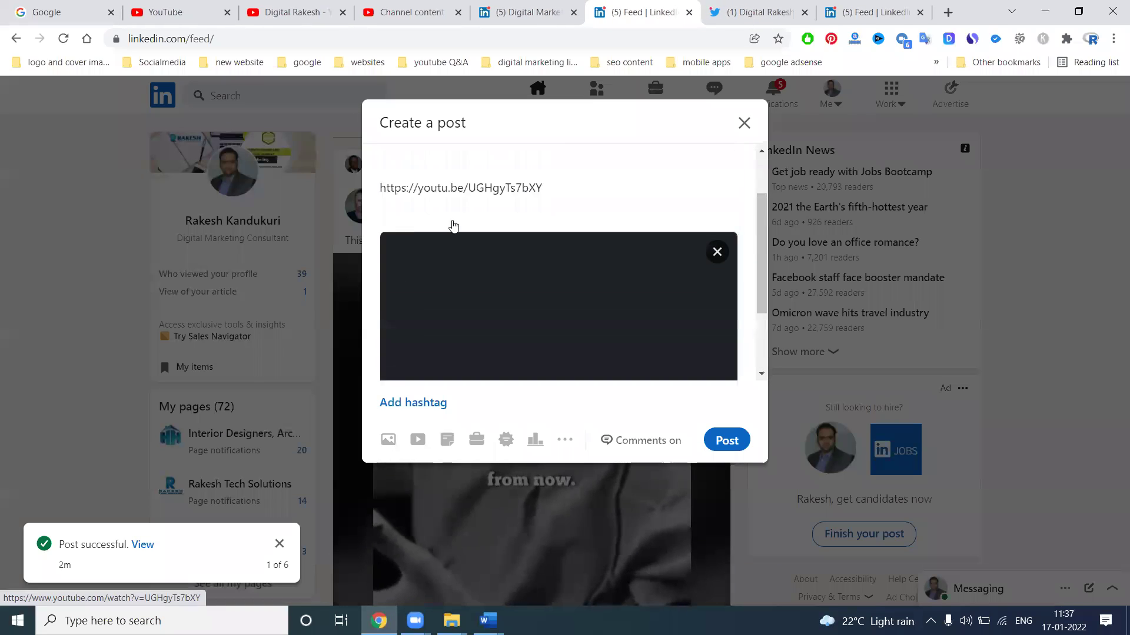
pyautogui.click(424, 219)
pyautogui.hotkey('ctrl', 'v')
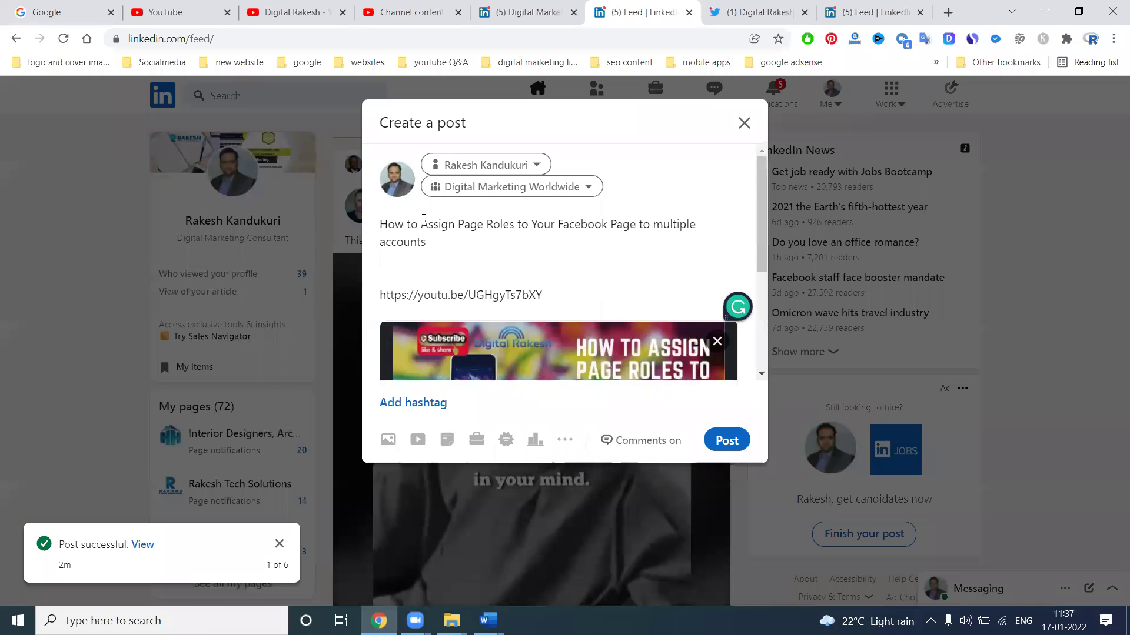
pyautogui.press('Delete')
pyautogui.press('Delete')
# Step: Copy the subscribe text from the channel promotion line through the #wordpress hashtag in Word's smo content document and insert it below the video link
pyautogui.click(566, 261)
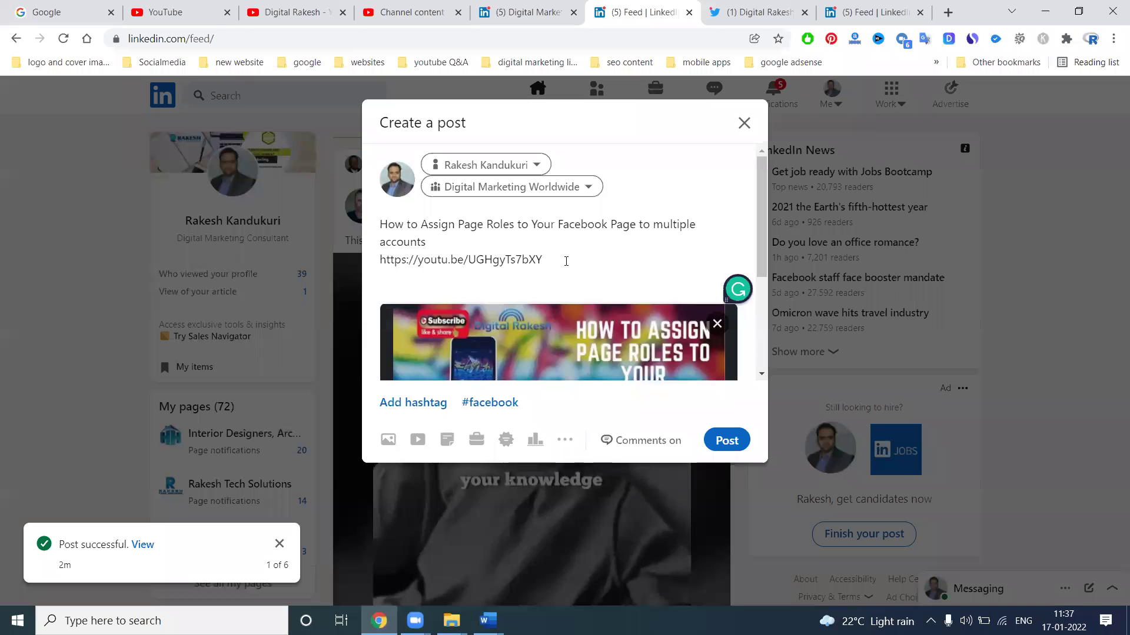
pyautogui.hotkey('alt', 'Tab')
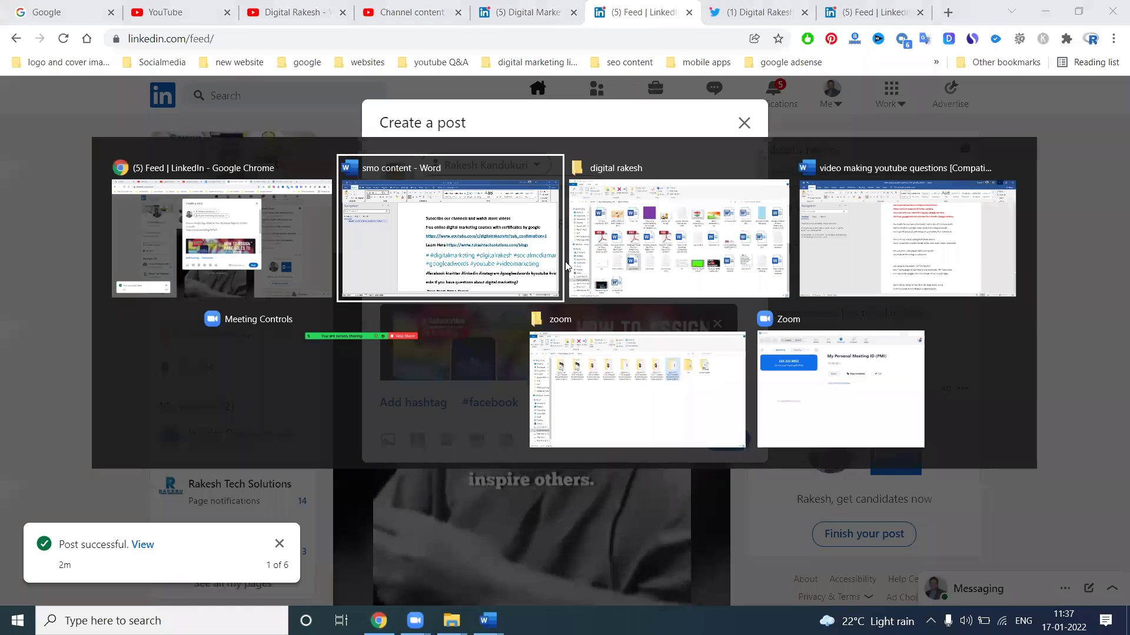
pyautogui.moveTo(384, 203); pyautogui.dragTo(434, 479)
pyautogui.click(434, 473)
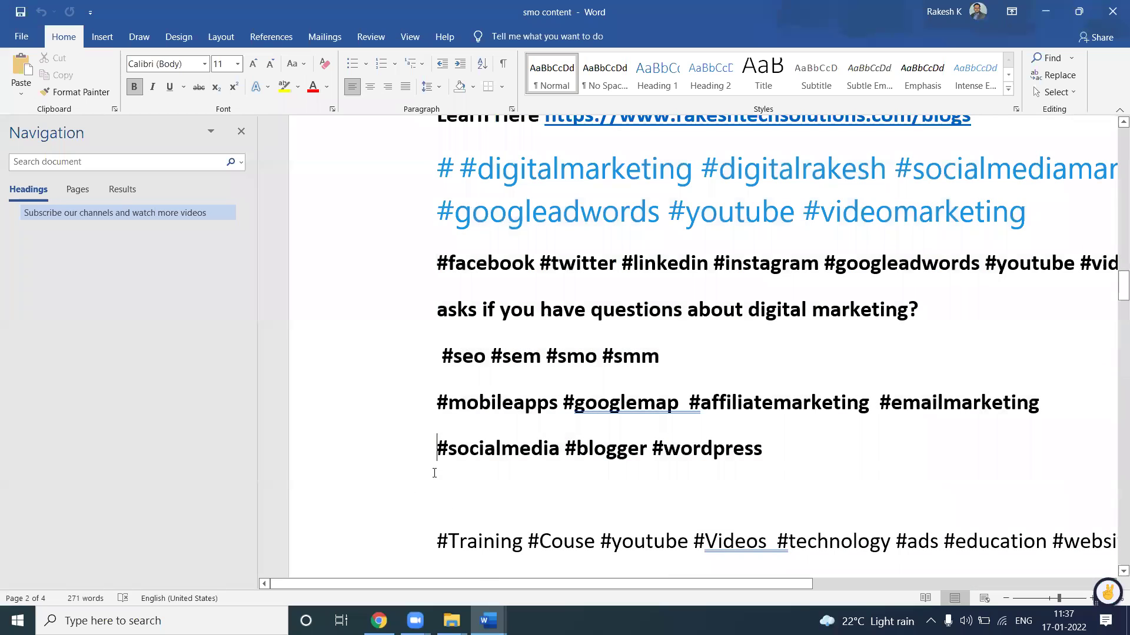
pyautogui.keyDown('ctrl'); pyautogui.scroll(-5, 703, 455); pyautogui.keyUp('ctrl')
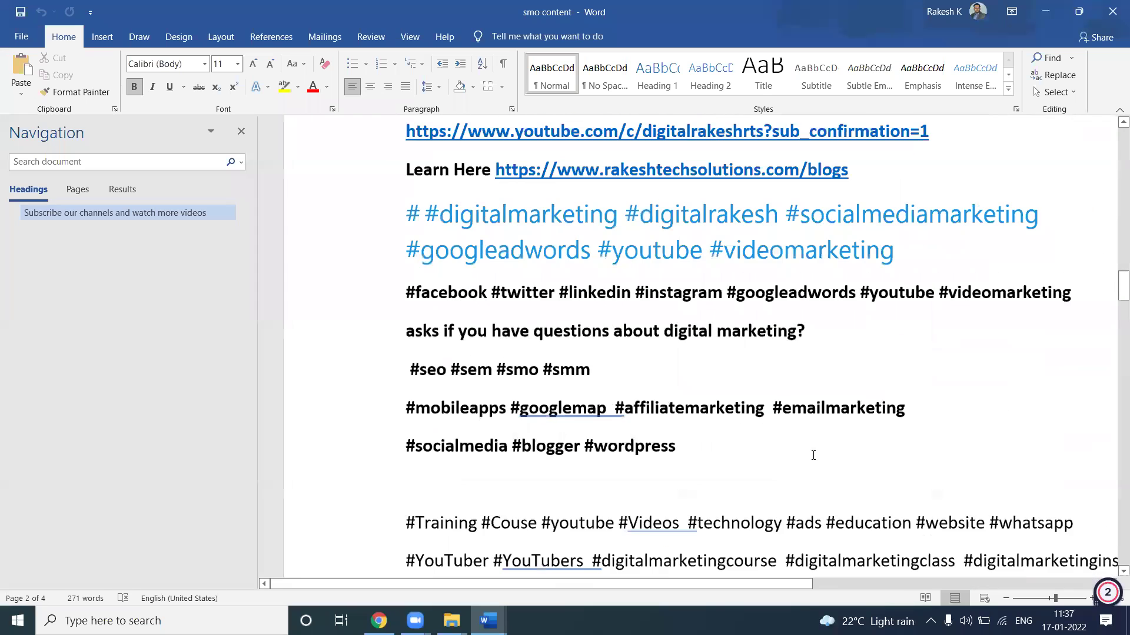
pyautogui.moveTo(618, 450); pyautogui.dragTo(378, 138)
pyautogui.hotkey('alt', 'Tab')
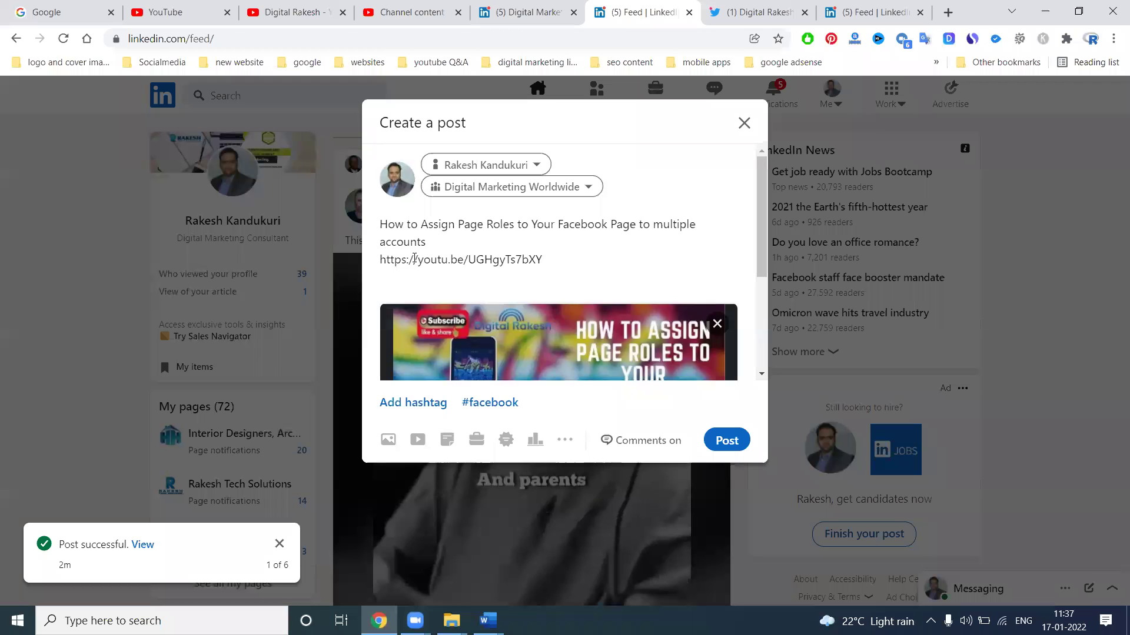
pyautogui.hotkey('ctrl', 'v')
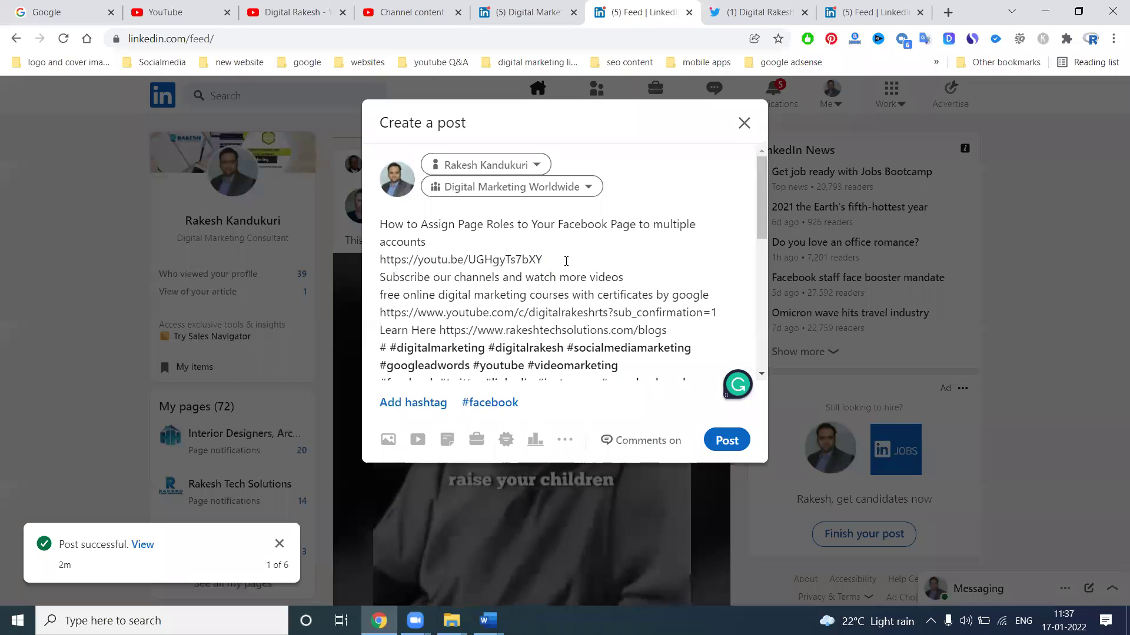
# Step: Publish the post to the group and expand its full text in the feed
pyautogui.scroll(-3, 580, 277)
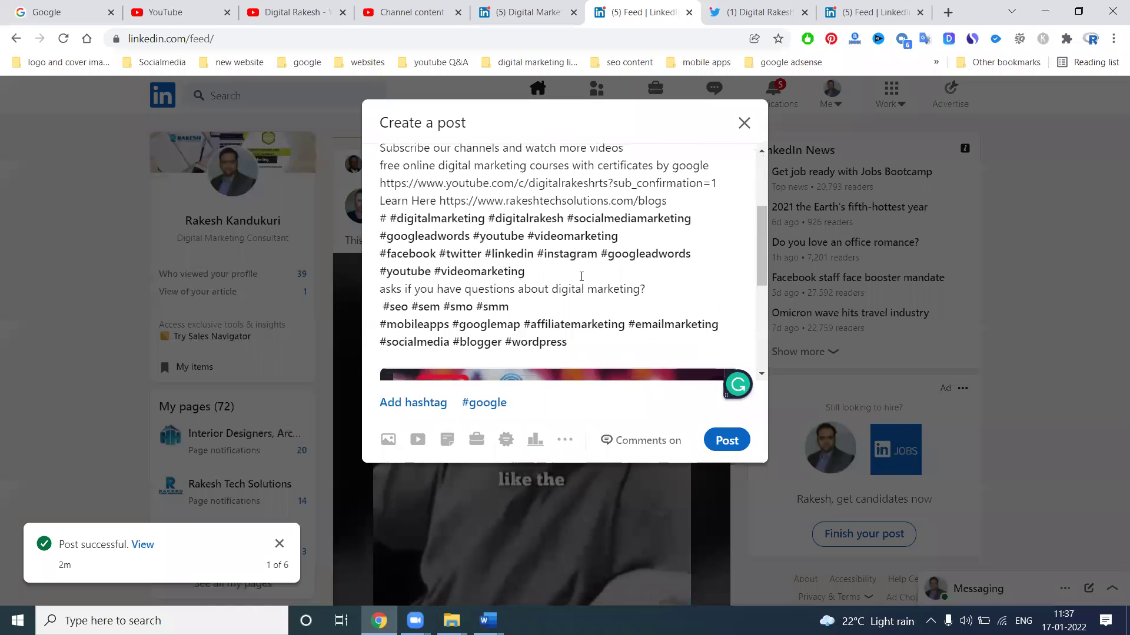
pyautogui.click(722, 450)
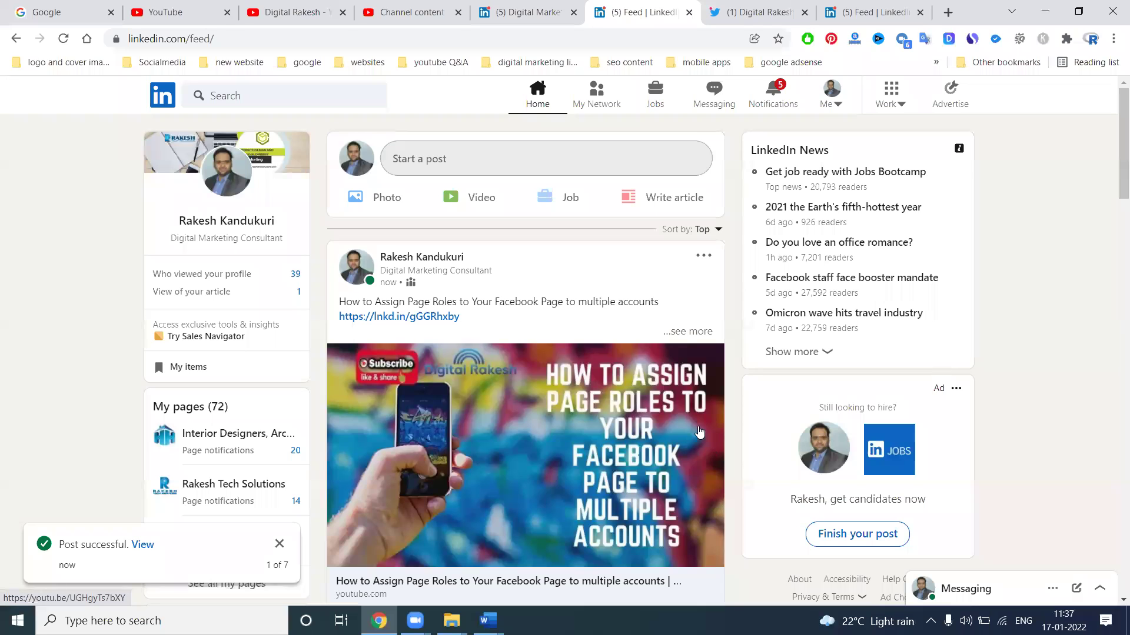
pyautogui.click(689, 333)
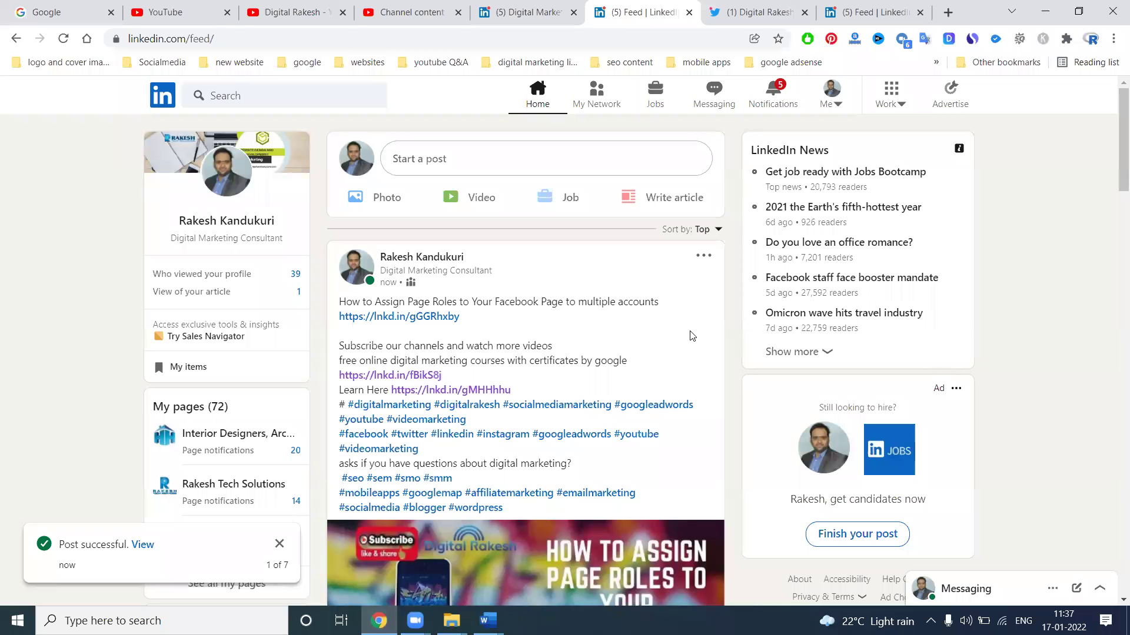
# Step: Open the Digital Marketing Worldwide group from the list of joined LinkedIn groups
pyautogui.click(832, 96)
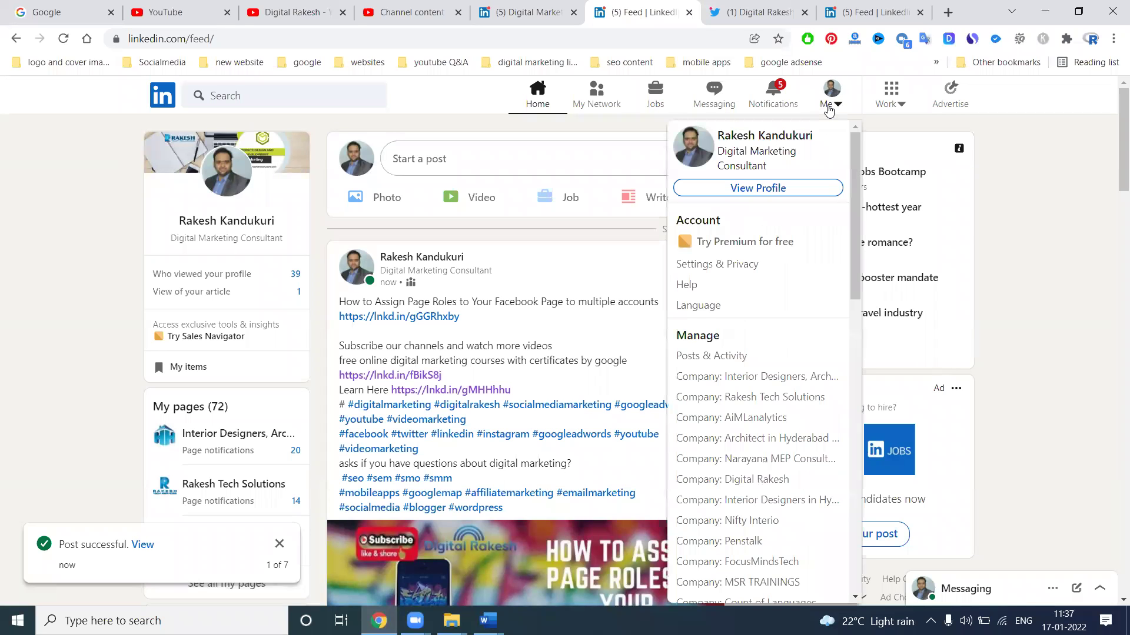
pyautogui.click(889, 100)
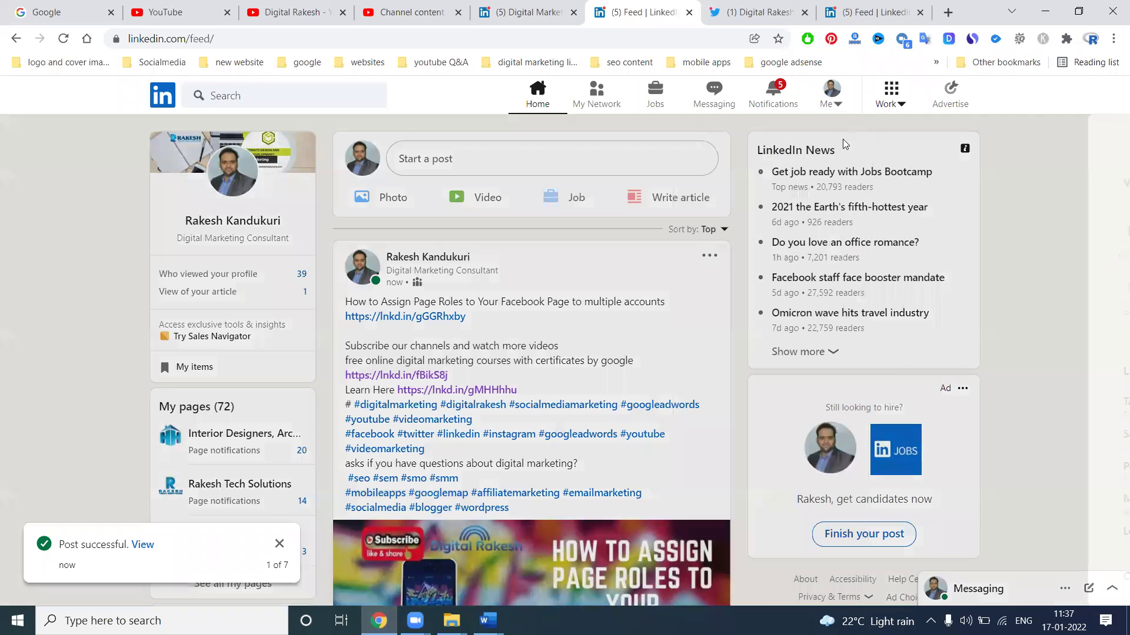
pyautogui.click(900, 292)
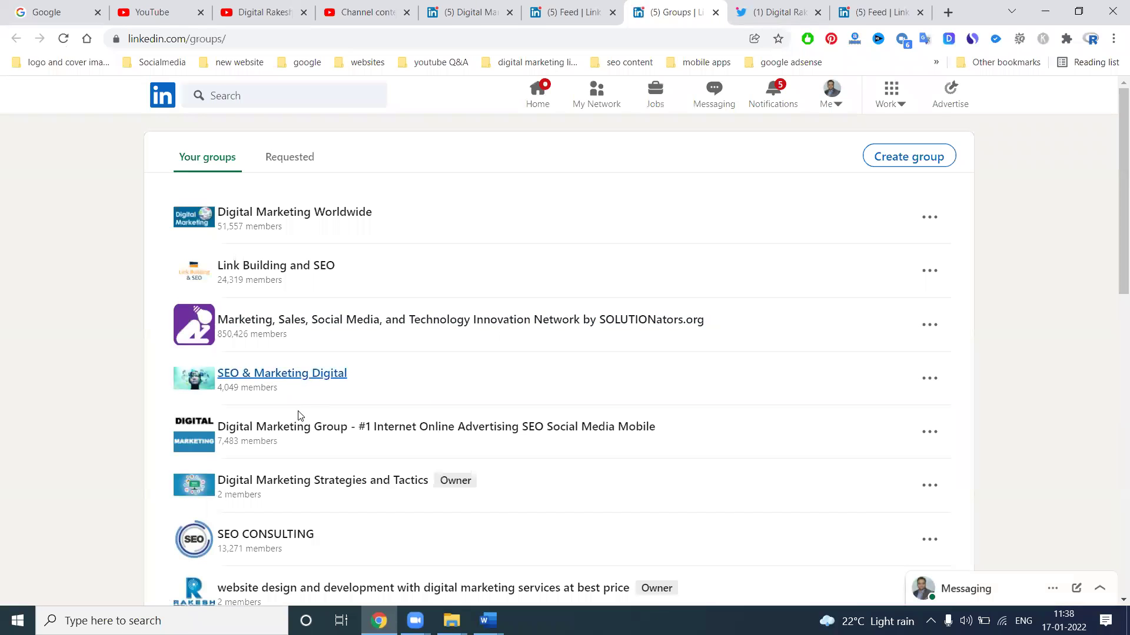
pyautogui.click(289, 219)
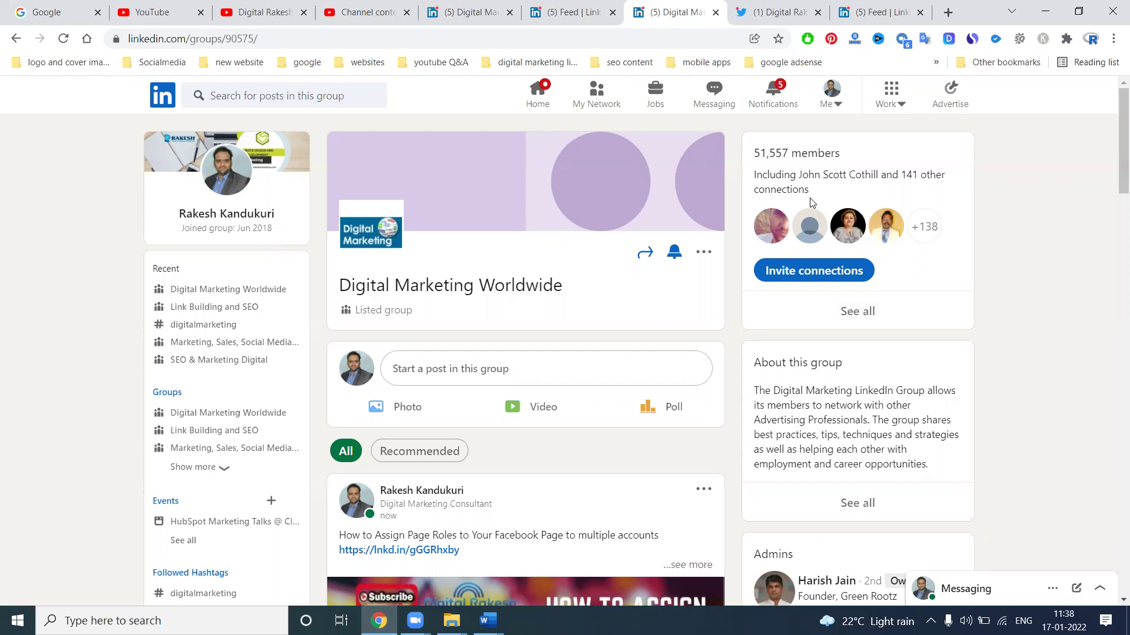
# Step: Browse the group's full member list and open the profile of a member who is not yet a connection
pyautogui.click(854, 308)
pyautogui.scroll(-2, 418, 323)
pyautogui.scroll(-20, 418, 323)
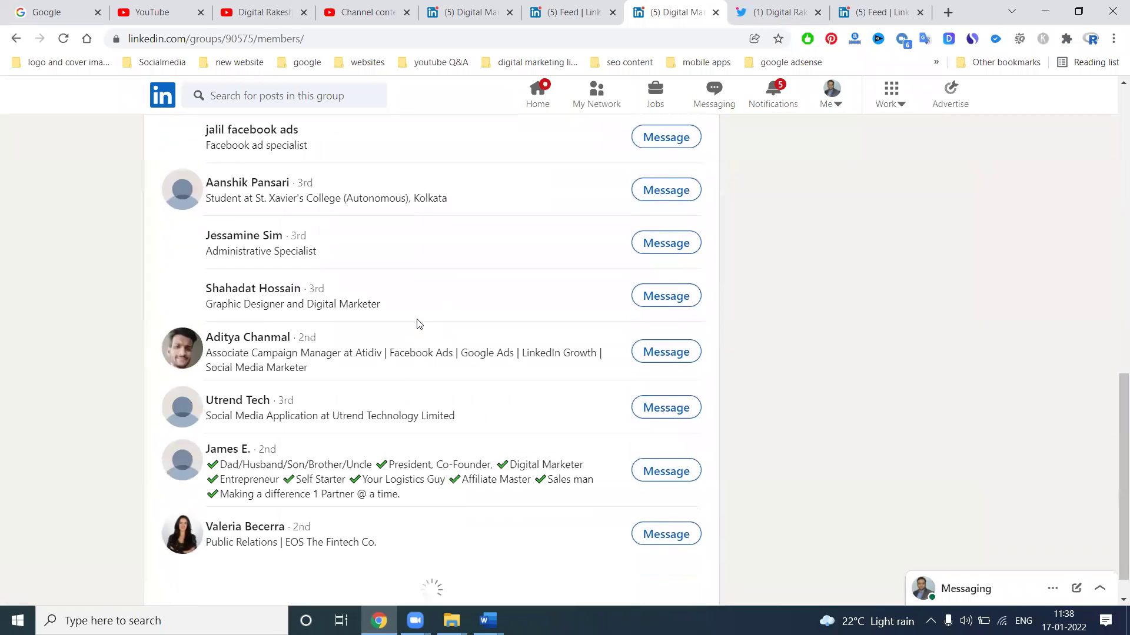
pyautogui.click(294, 290)
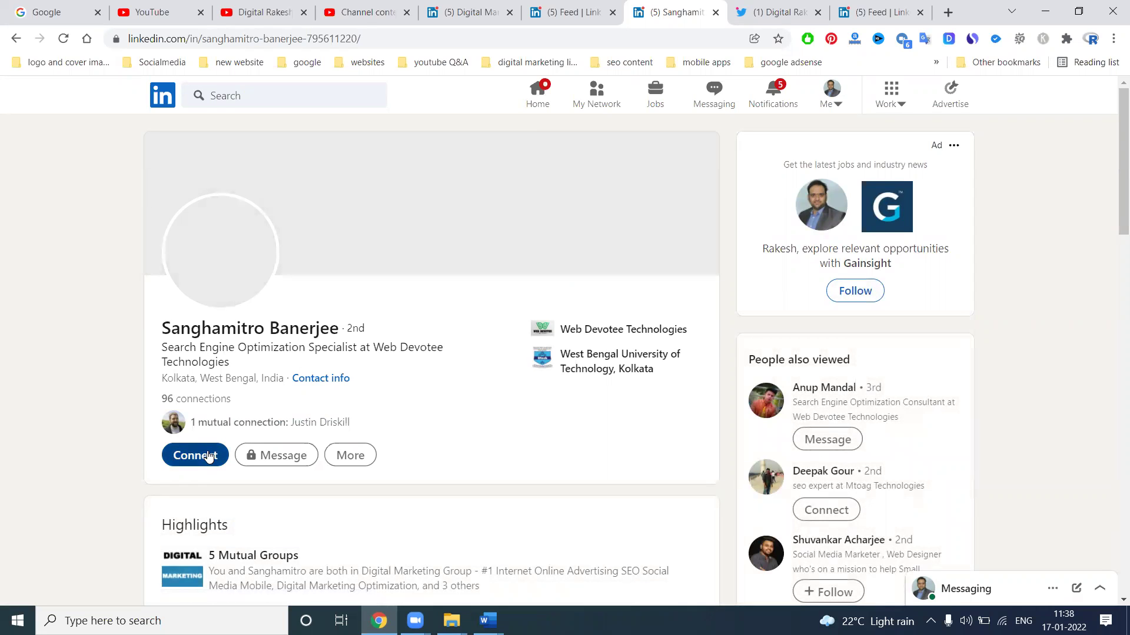
# Step: Return to the LinkedIn home feed and show the account options with the managed company pages
pyautogui.click(535, 106)
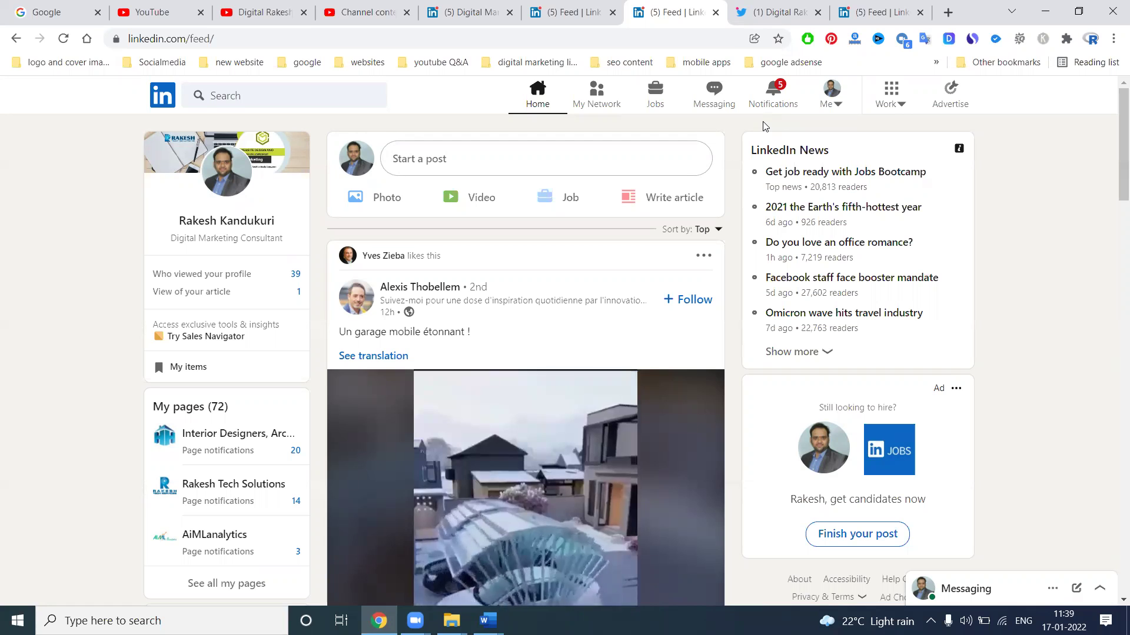
pyautogui.click(829, 103)
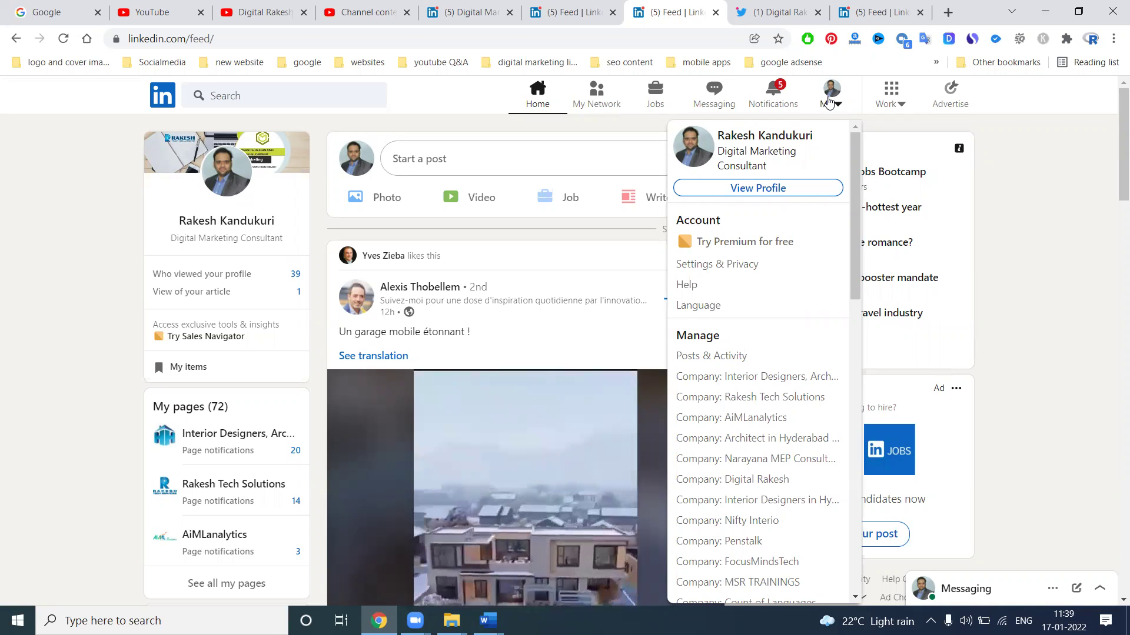
# Step: Close the Twitter page and the two extra LinkedIn feed pages, and reload the home feed in the remaining LinkedIn page
pyautogui.click(257, 7)
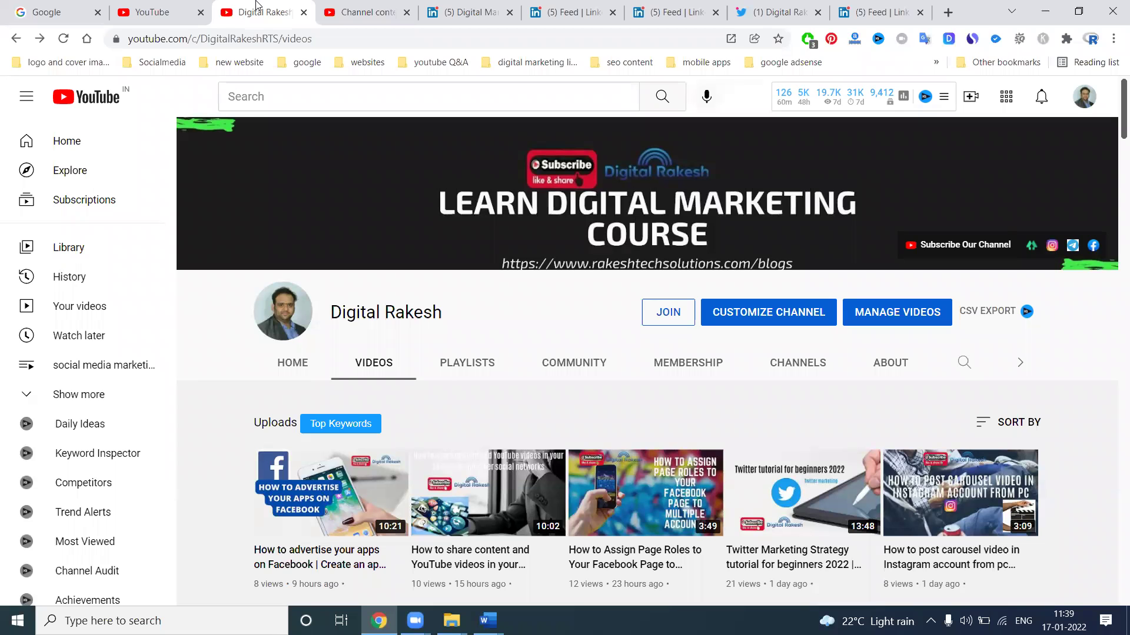
pyautogui.click(715, 12)
pyautogui.click(715, 13)
pyautogui.click(714, 13)
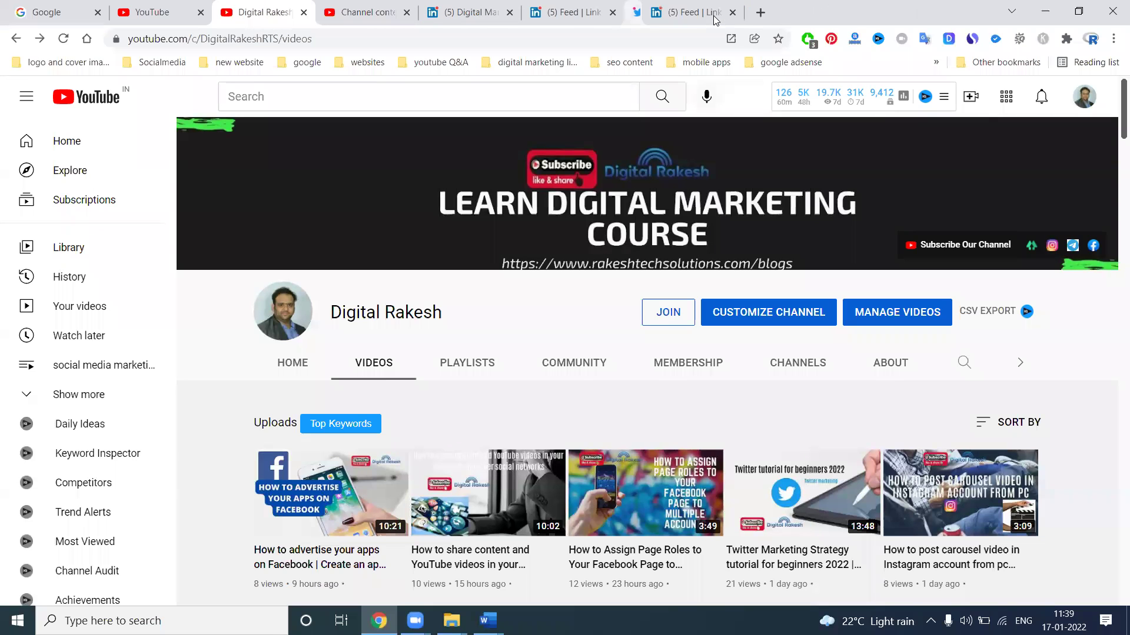
pyautogui.hotkey('ctrl', '9')
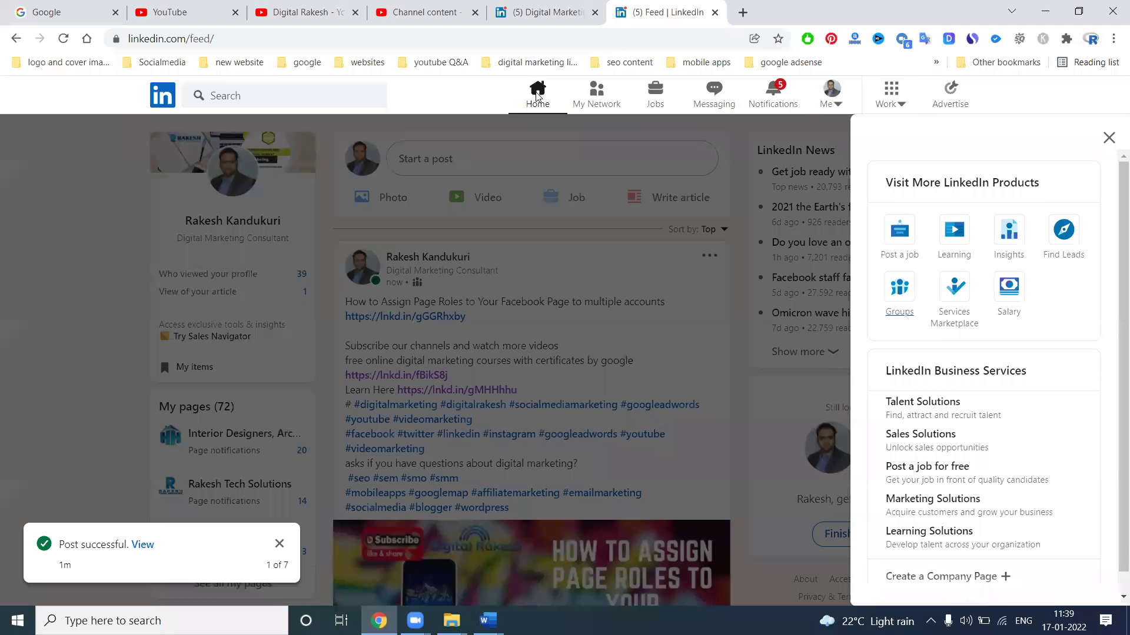
pyautogui.click(537, 94)
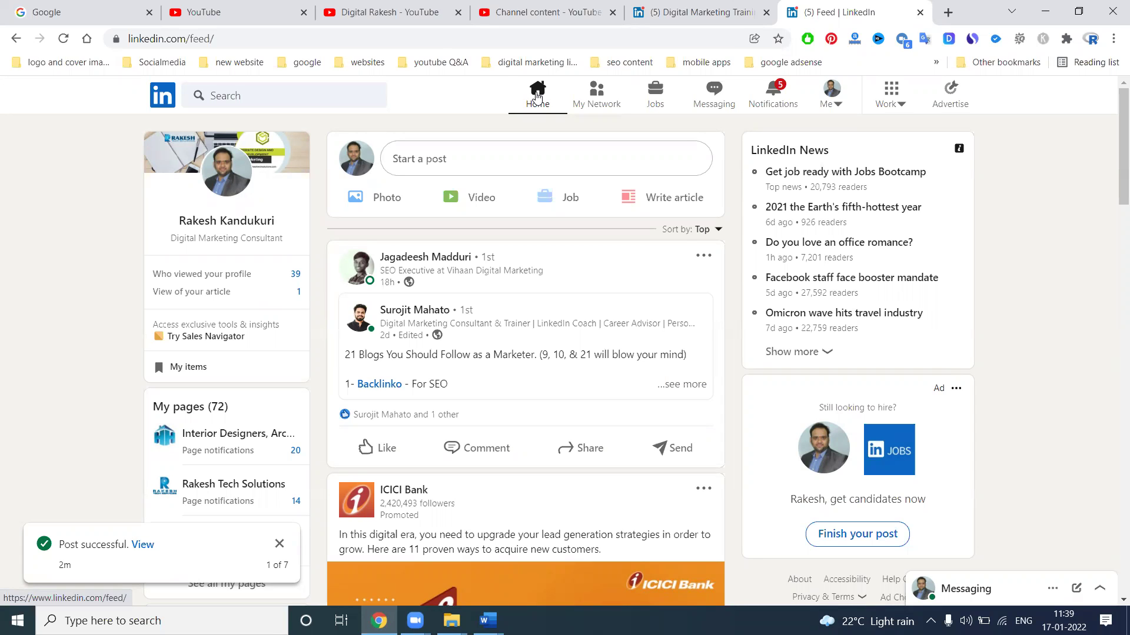
# Step: Switch to the Digital Rakesh YouTube channel's uploaded videos and refresh the page to check the view counts
pyautogui.click(353, 7)
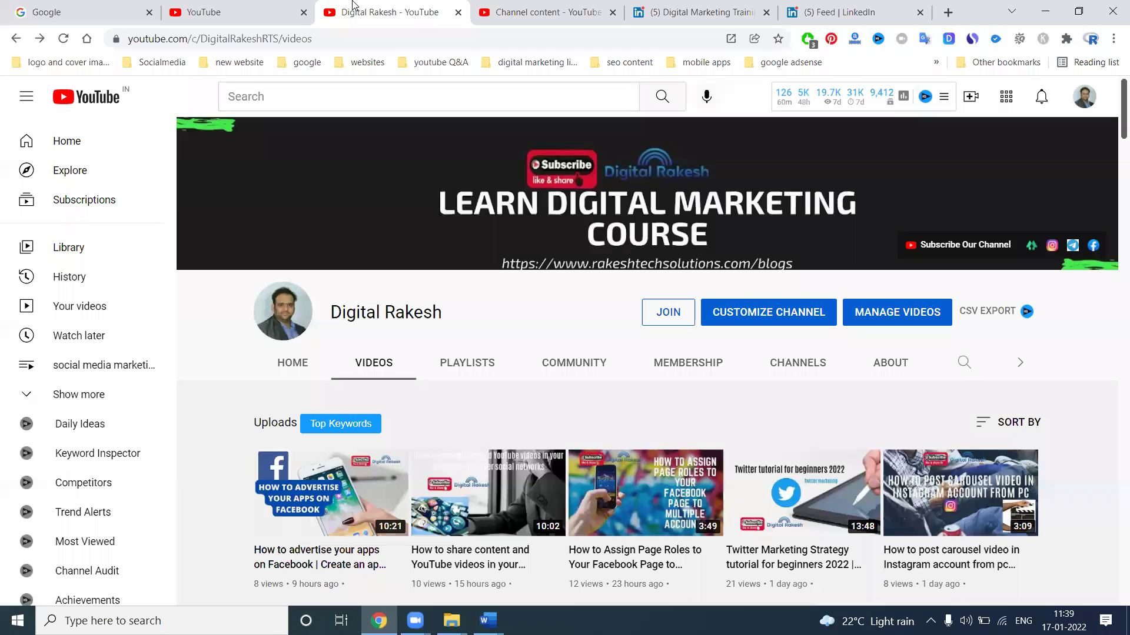
pyautogui.click(65, 39)
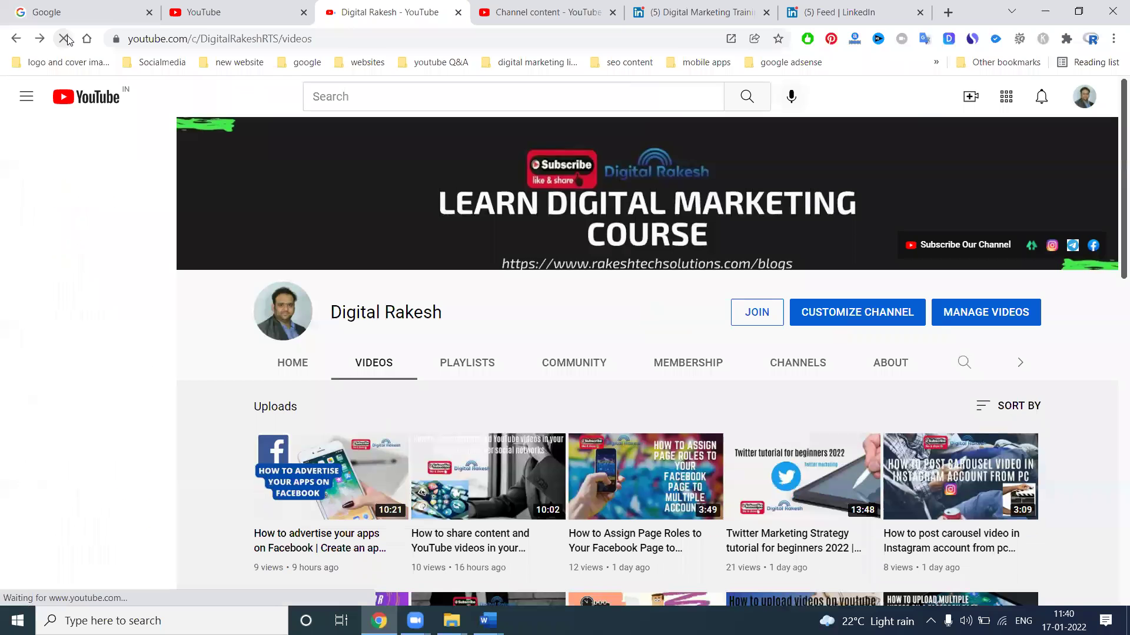